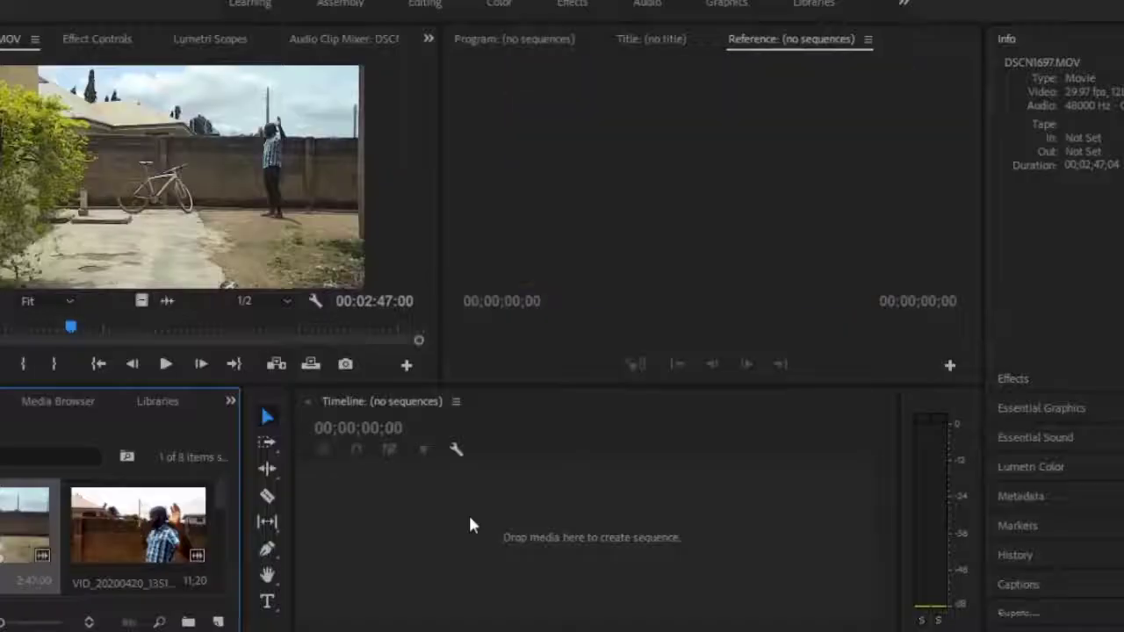
# Create a DSCN1697 sequence by dragging DSCN1697.MOV onto the empty timeline
pyautogui.moveTo(468, 513); pyautogui.dragTo(469, 518)
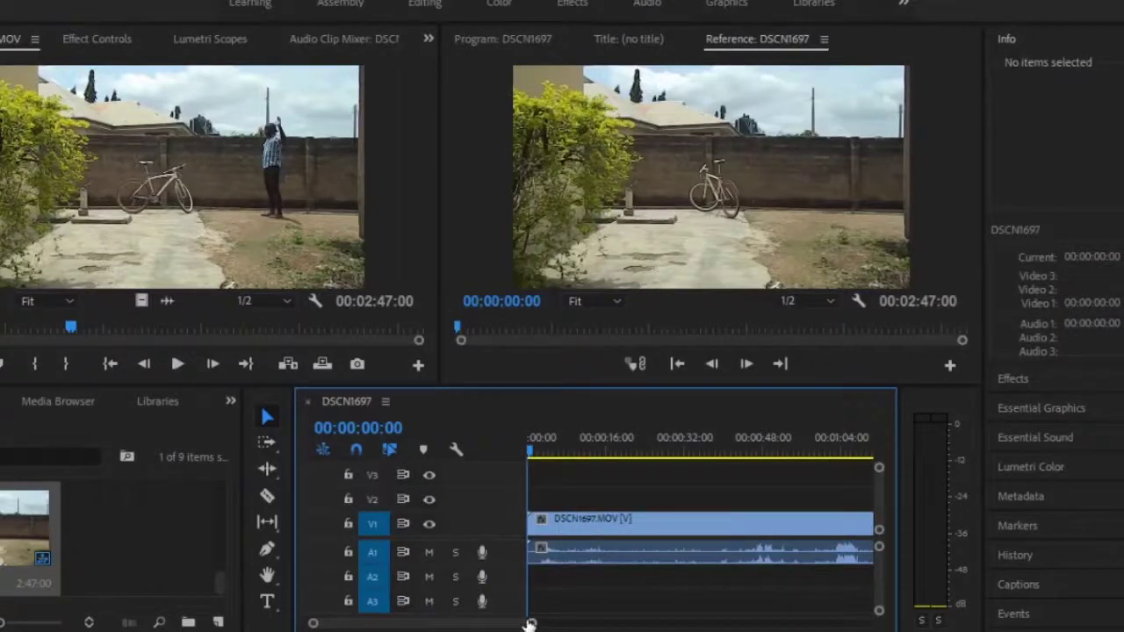
pyautogui.moveTo(530, 624); pyautogui.dragTo(707, 603)
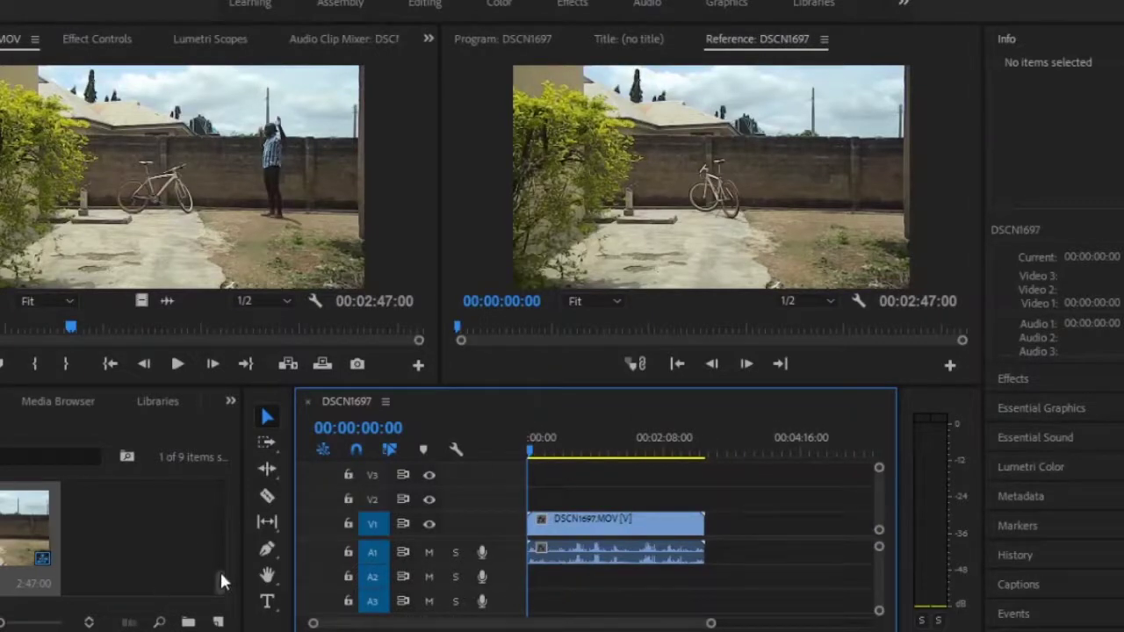
pyautogui.moveTo(220, 582); pyautogui.dragTo(224, 560)
# Preview the footage around nine seconds to find where the person walks in
pyautogui.moveTo(535, 461); pyautogui.dragTo(539, 463)
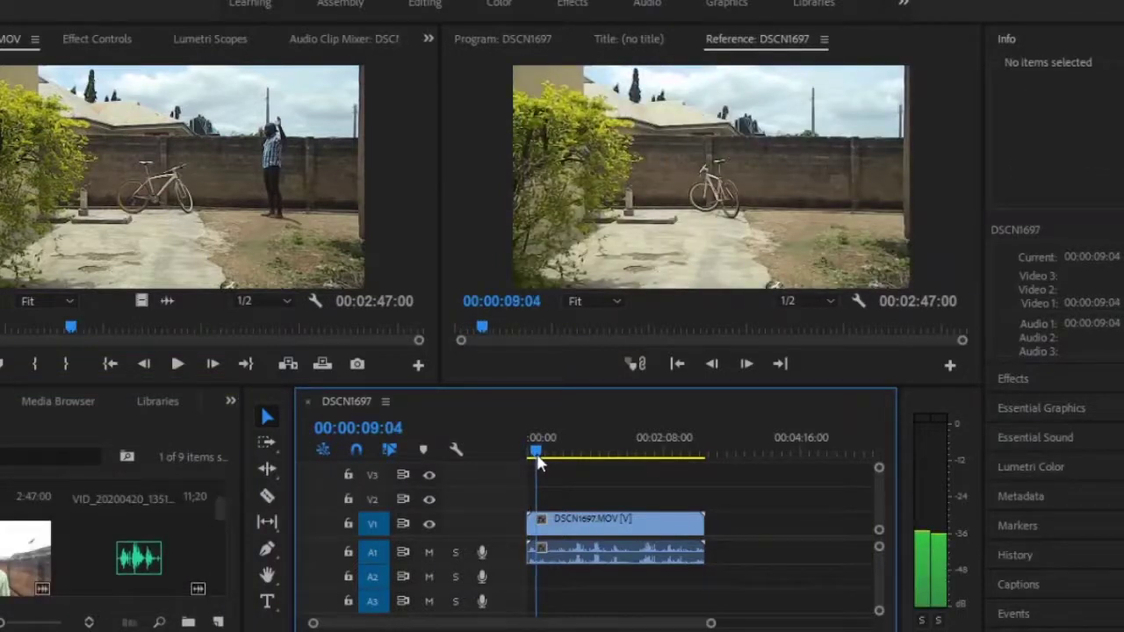
pyautogui.press('space')
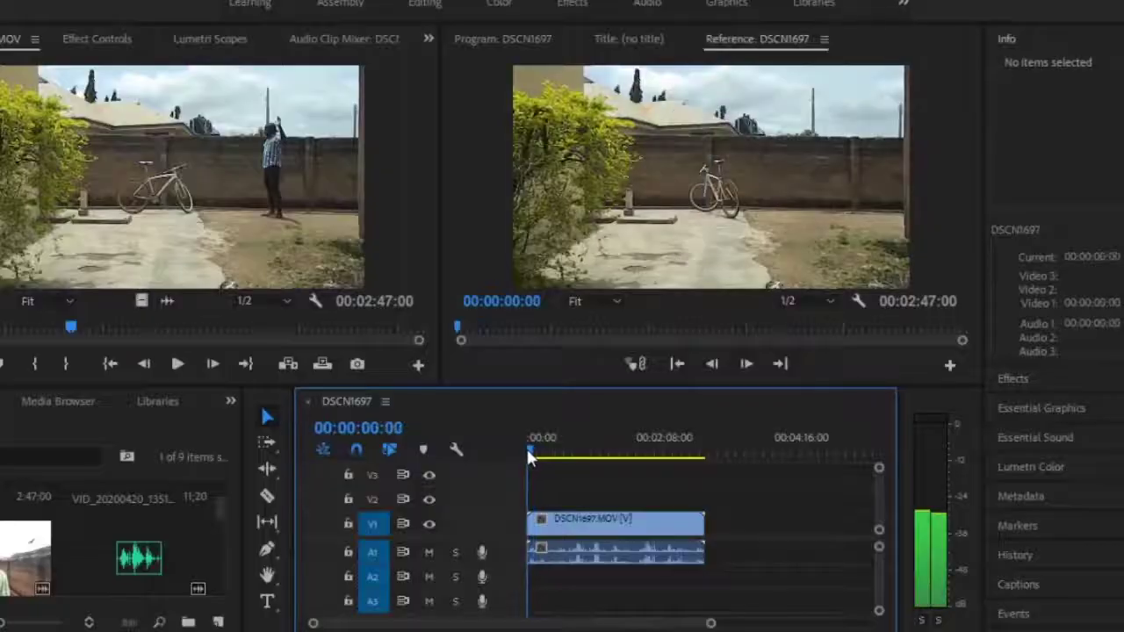
pyautogui.moveTo(529, 457); pyautogui.dragTo(537, 462)
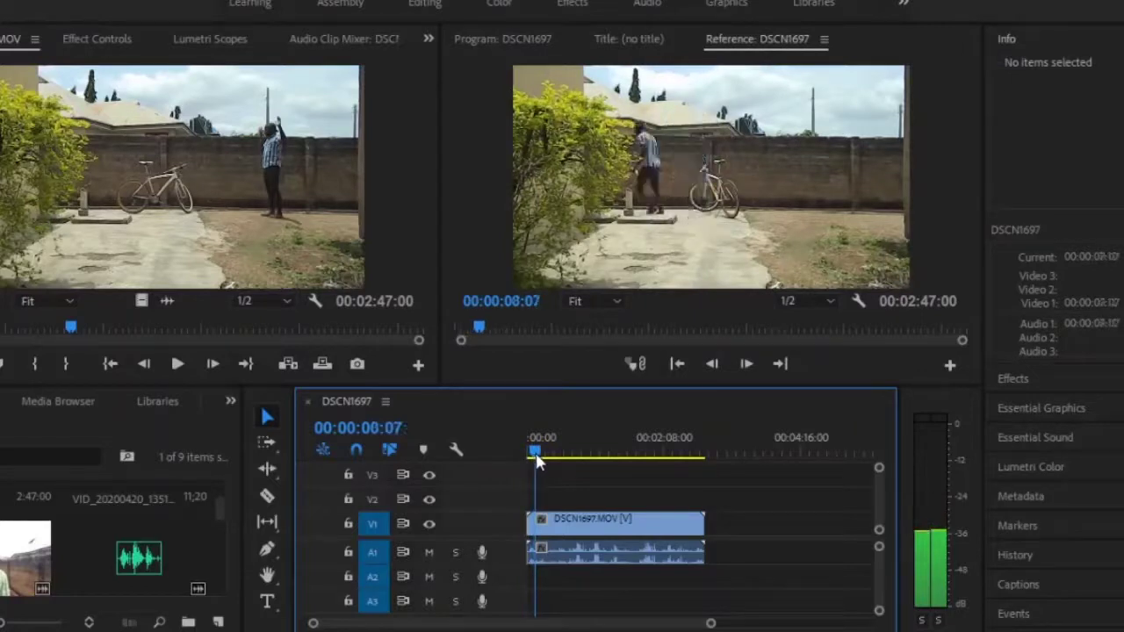
pyautogui.moveTo(538, 463); pyautogui.dragTo(553, 458)
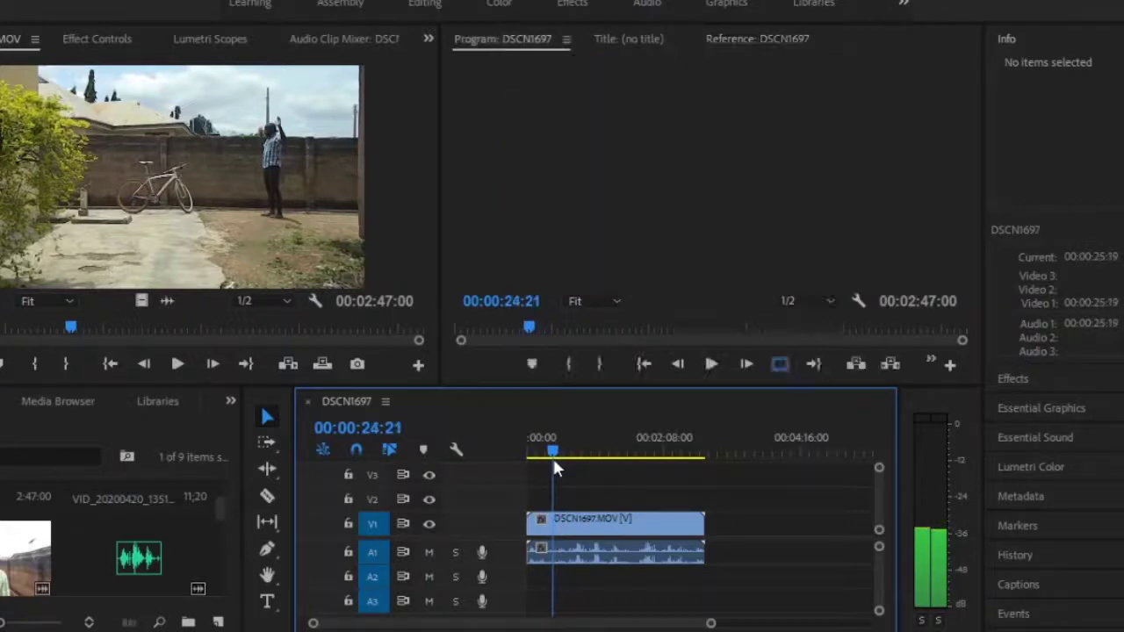
# Split the clip at 00:00:24:24 and delete the opening piece
pyautogui.scroll(4, 553, 460)
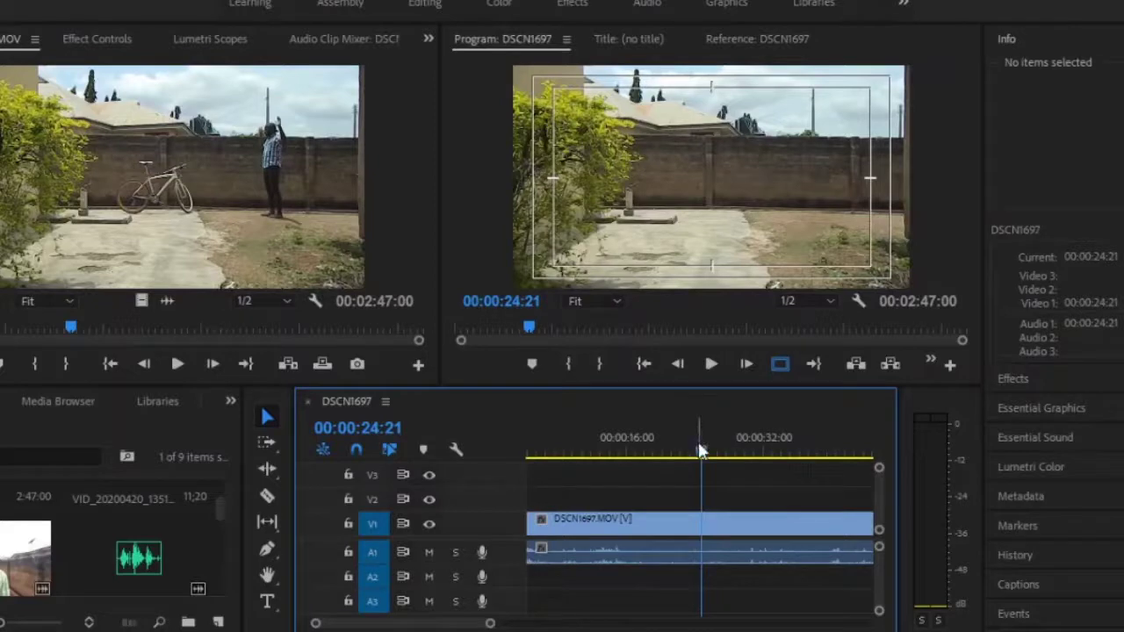
pyautogui.moveTo(703, 453)
pyautogui.mouseDown()
pyautogui.moveTo(716, 454)
pyautogui.moveTo(703, 457)
pyautogui.mouseUp()
pyautogui.press('c')
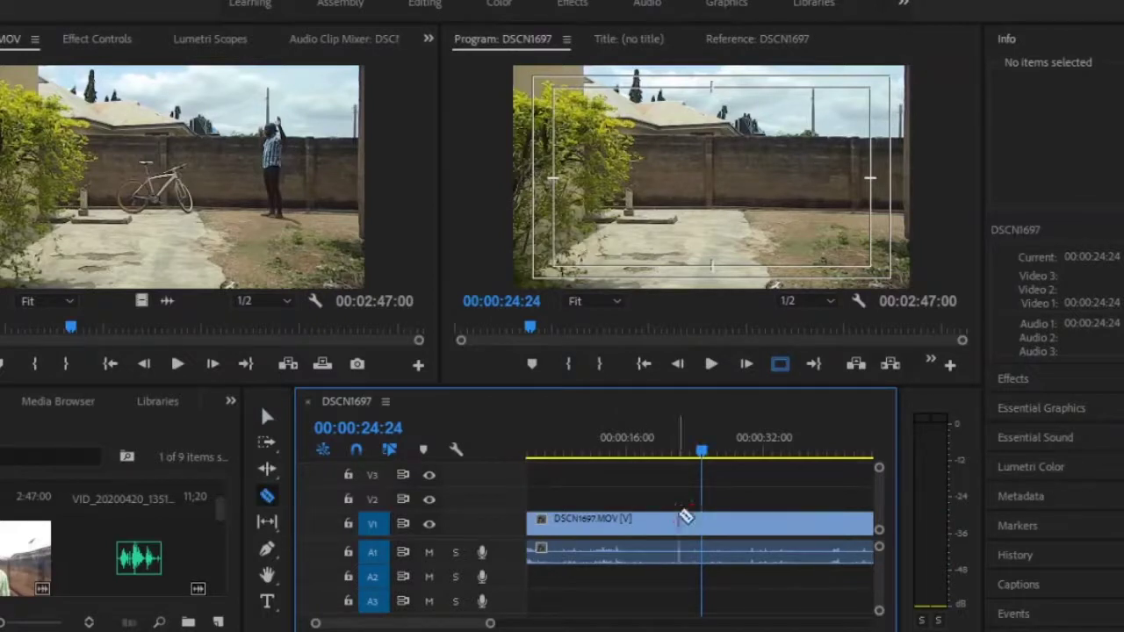
pyautogui.click(704, 523)
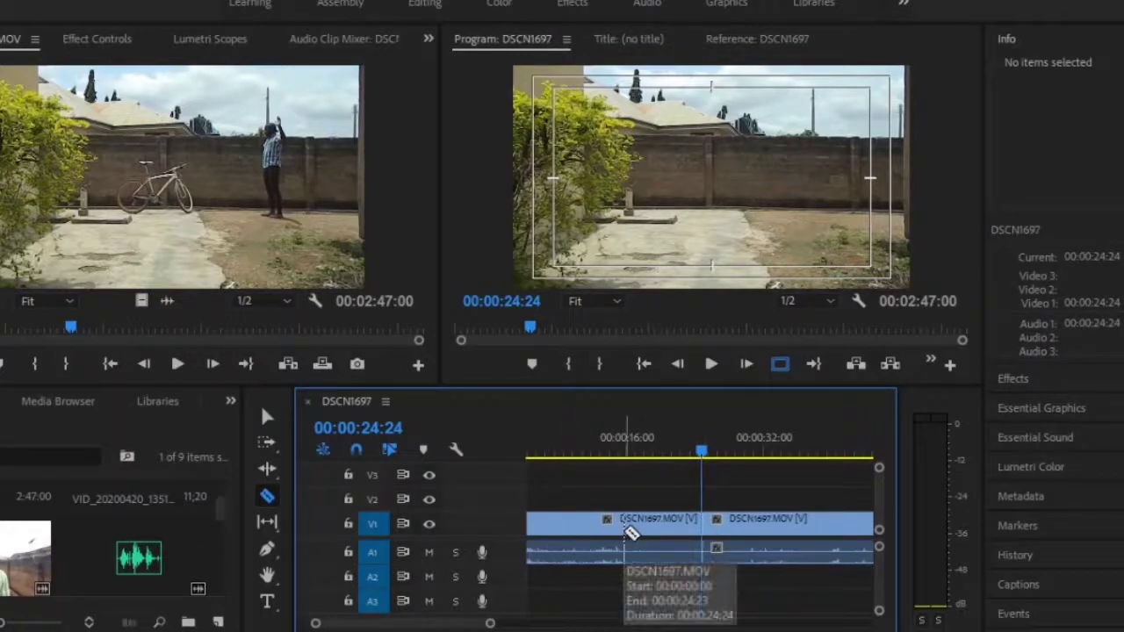
pyautogui.press('v')
pyautogui.click(624, 534)
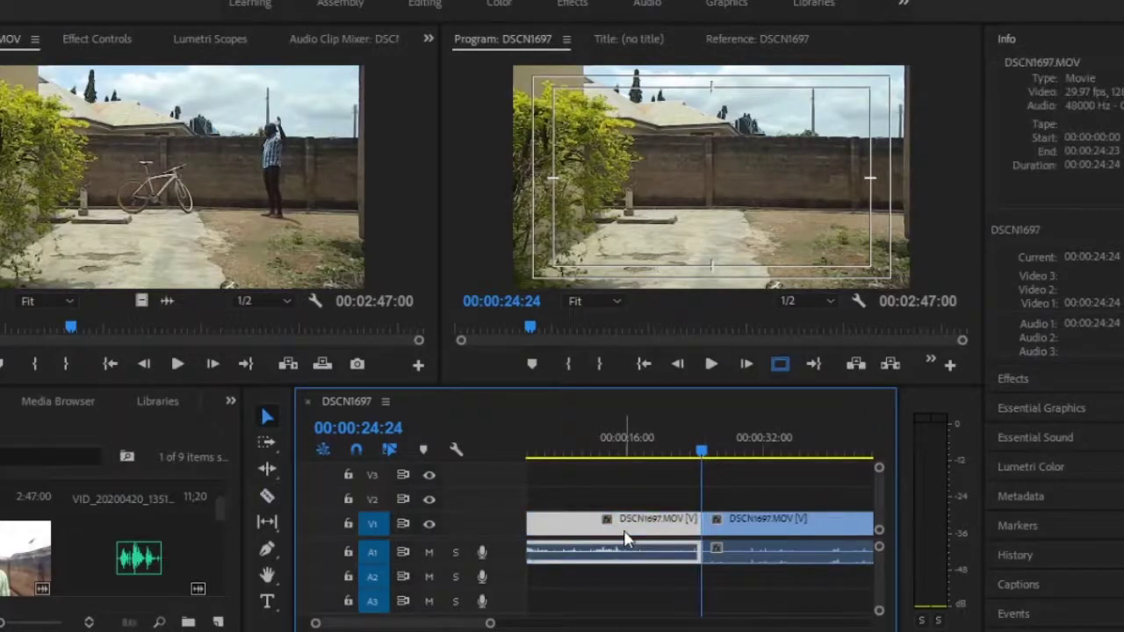
pyautogui.press('Delete')
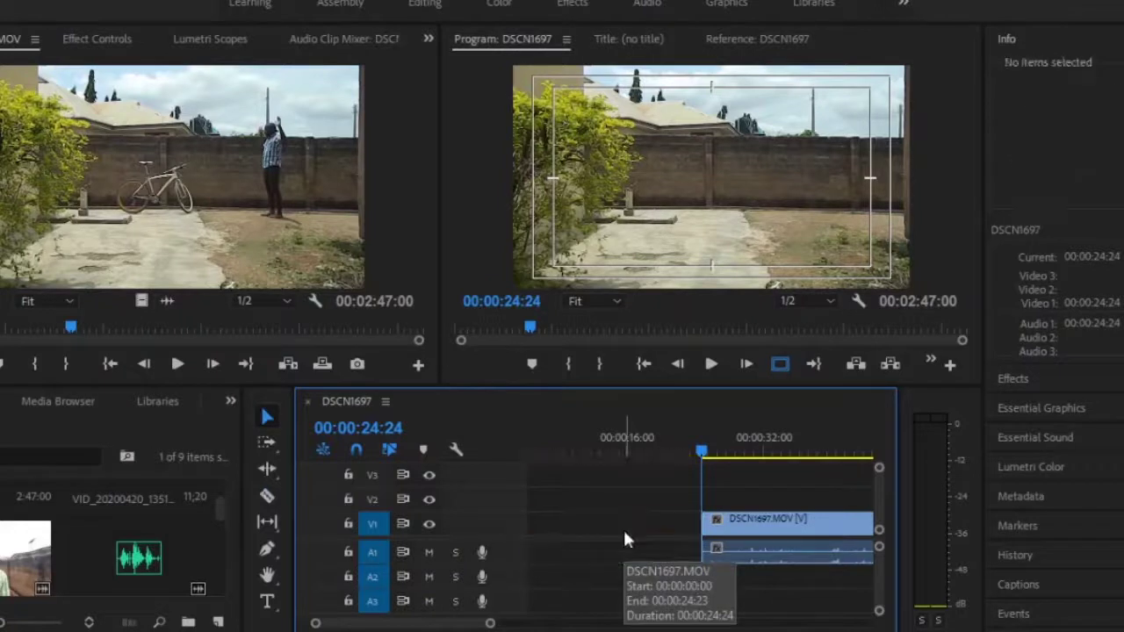
# Close the leftover gap so the remaining footage starts at 00:00
pyautogui.press('-')
pyautogui.click(622, 527)
pyautogui.press('Delete')
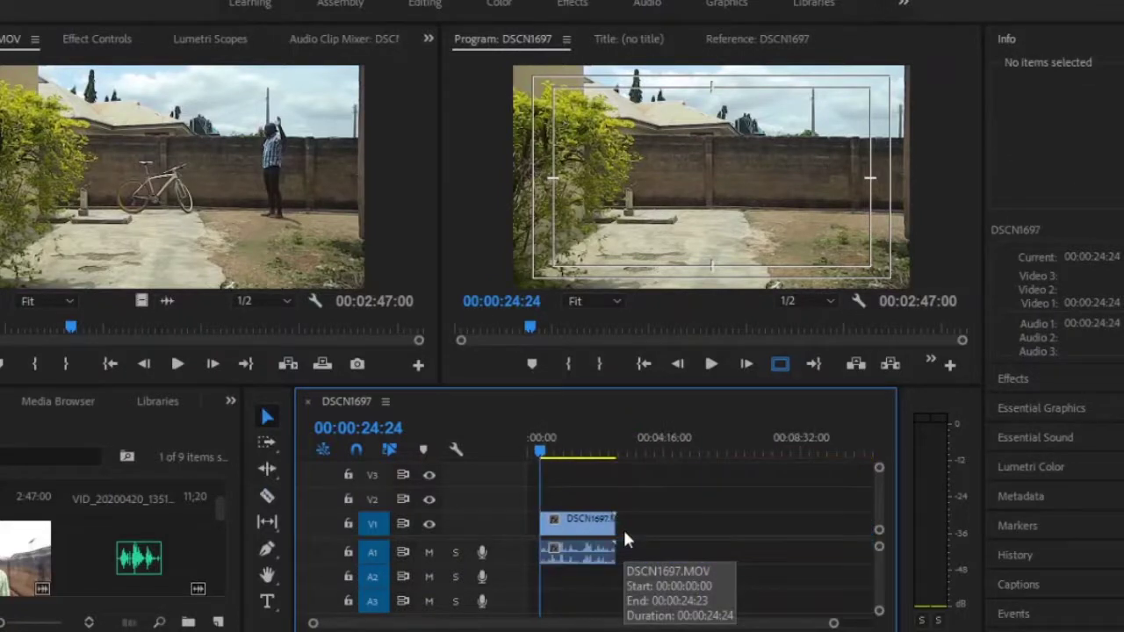
pyautogui.click(573, 514)
pyautogui.moveTo(540, 520); pyautogui.dragTo(531, 518)
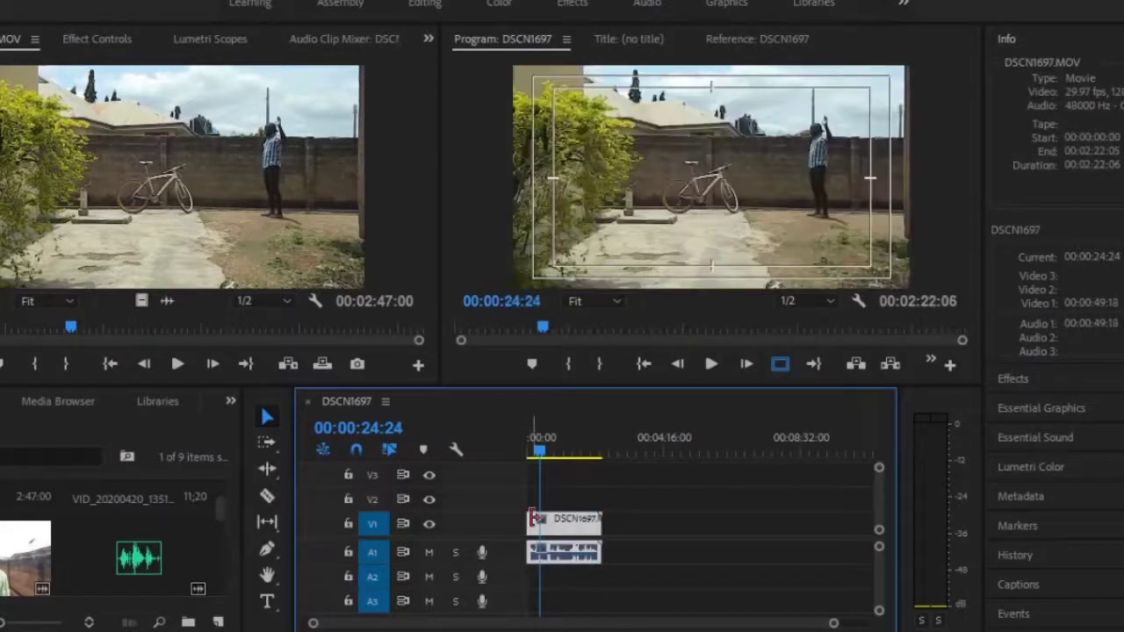
pyautogui.moveTo(543, 449)
pyautogui.mouseDown()
pyautogui.moveTo(526, 438)
pyautogui.moveTo(534, 455)
pyautogui.mouseUp()
# Play through the trimmed footage and stop at the next cut point, 00:00:43:12
pyautogui.moveTo(537, 456); pyautogui.dragTo(547, 462)
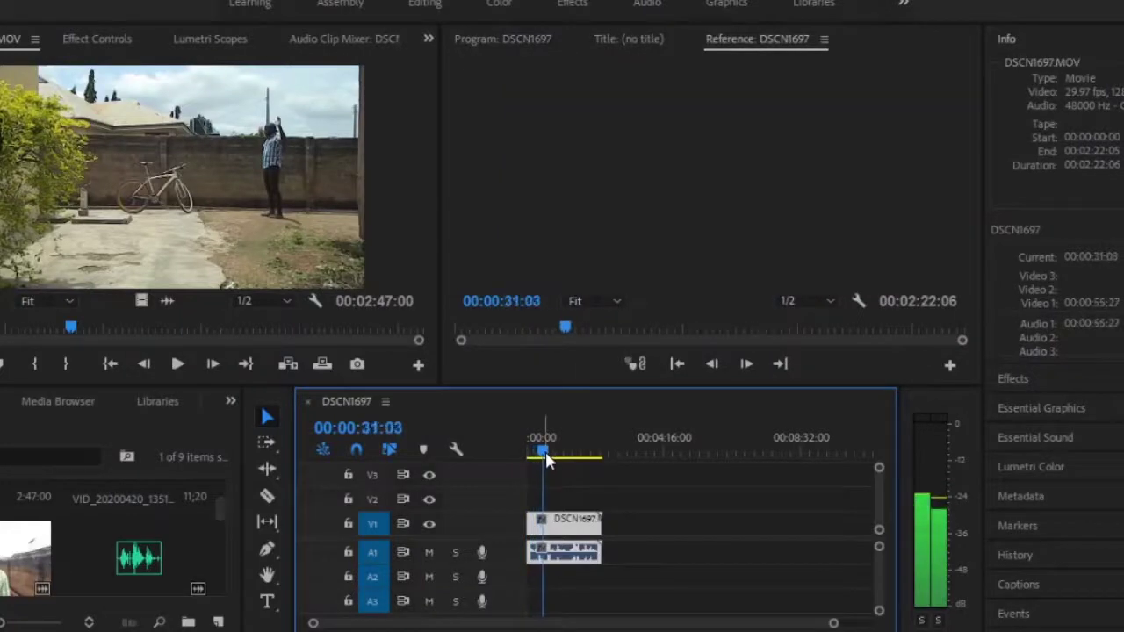
pyautogui.press('\\')
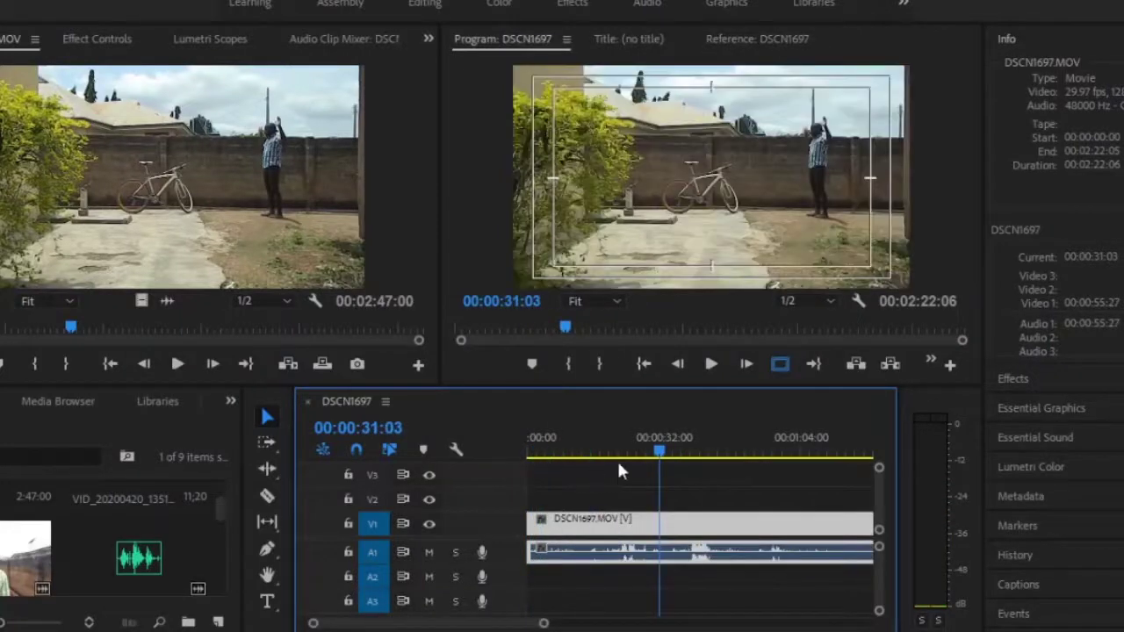
pyautogui.moveTo(665, 463)
pyautogui.mouseDown()
pyautogui.moveTo(690, 468)
pyautogui.moveTo(669, 467)
pyautogui.mouseUp()
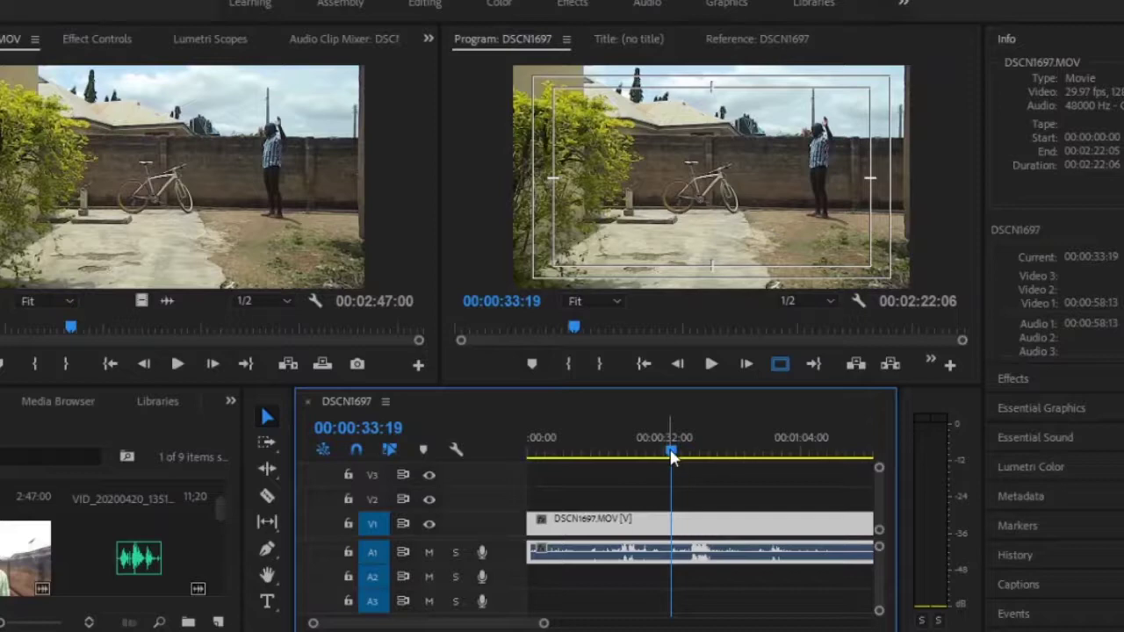
pyautogui.moveTo(672, 457)
pyautogui.mouseDown()
pyautogui.moveTo(647, 455)
pyautogui.moveTo(675, 457)
pyautogui.mouseUp()
pyautogui.press('space')
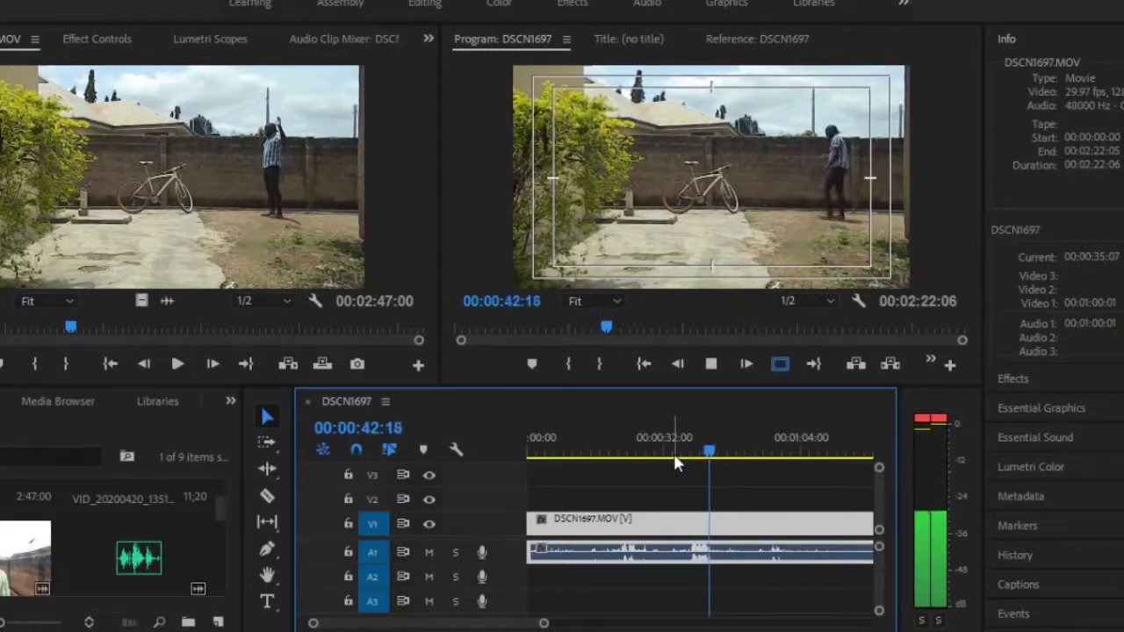
pyautogui.press('space')
# Razor the clip at 00:00:43:12 into two pieces
pyautogui.press('=')
pyautogui.press('=')
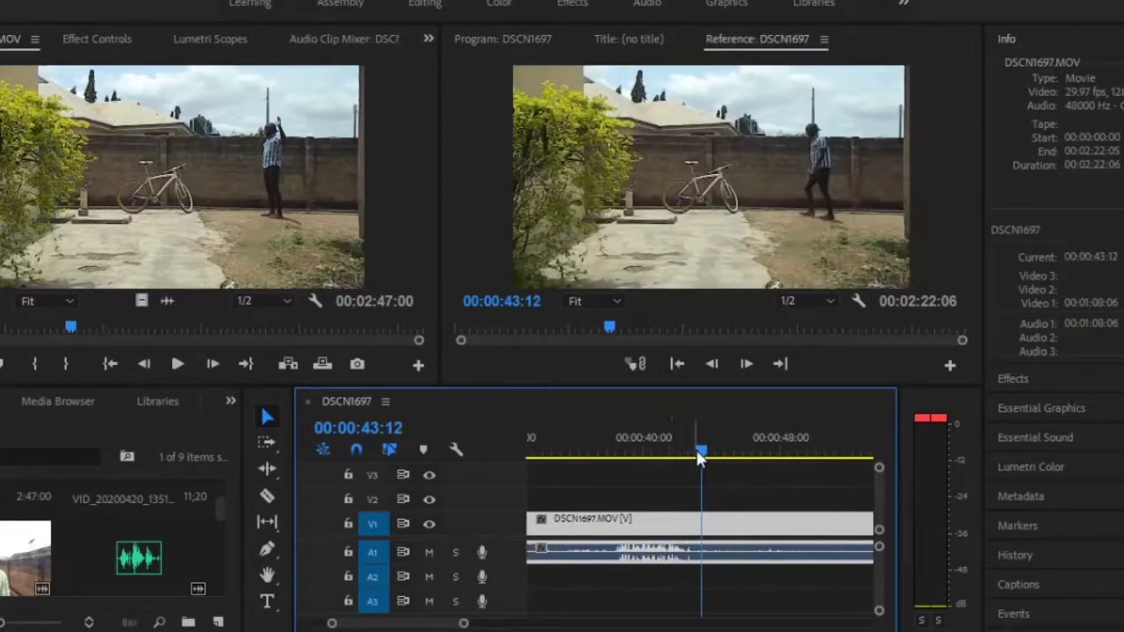
pyautogui.press('c')
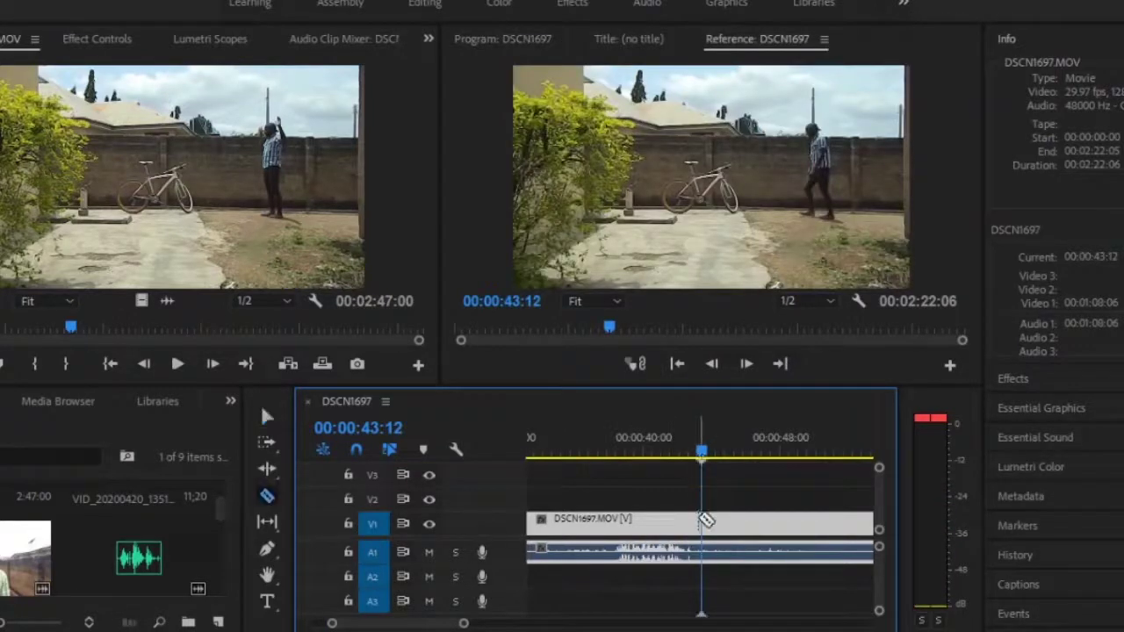
pyautogui.click(702, 520)
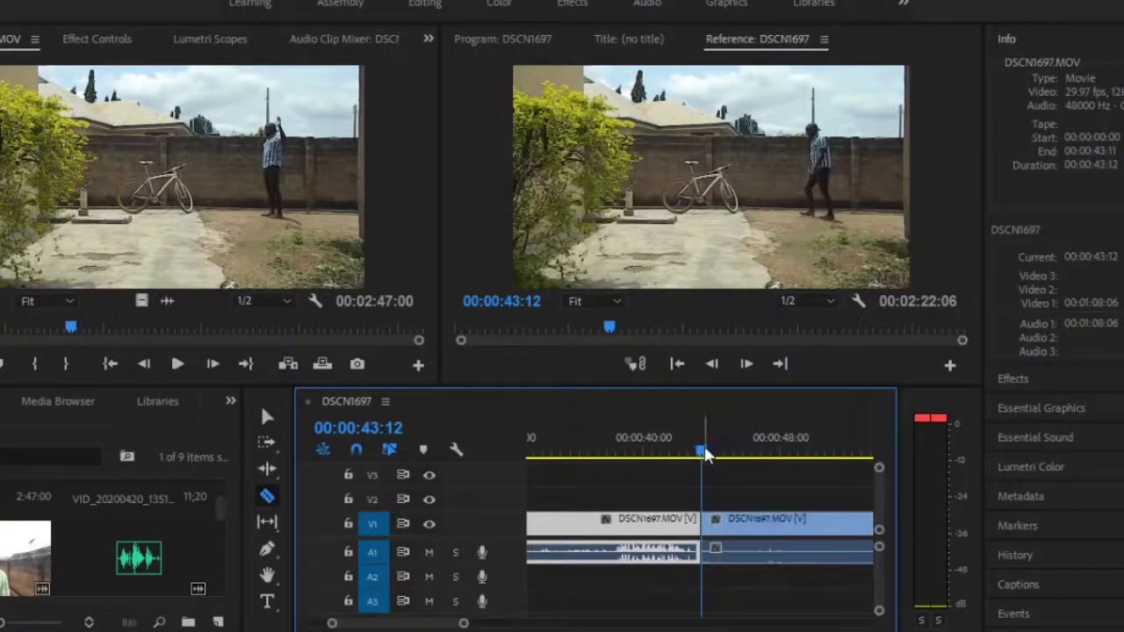
pyautogui.moveTo(702, 452); pyautogui.dragTo(766, 455)
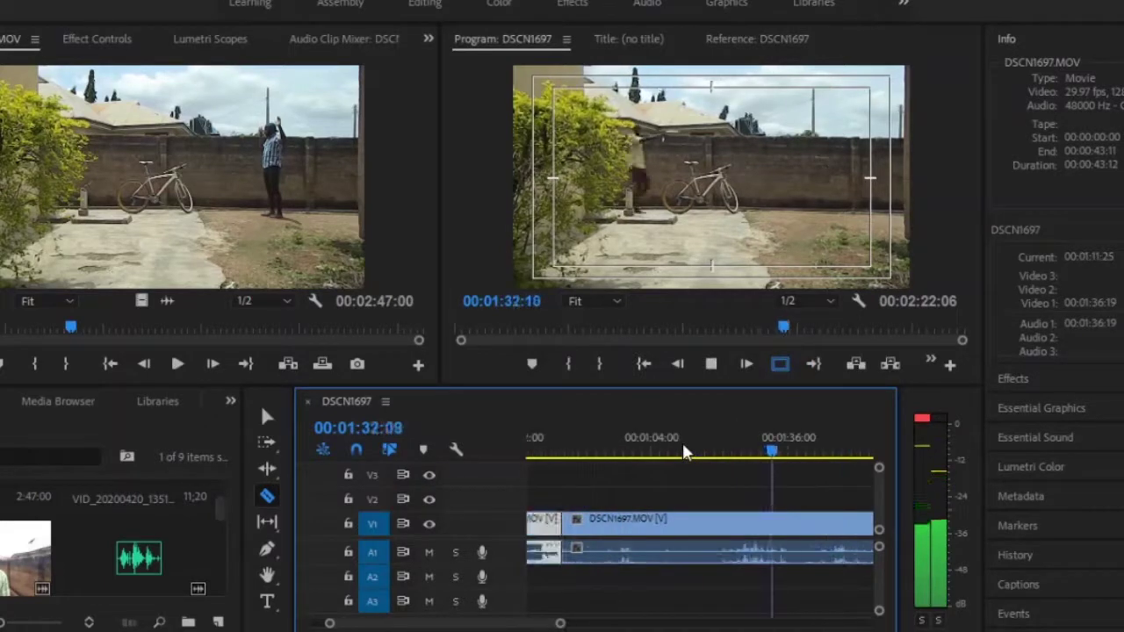
# Cut again at 00:01:24:26 and delete the 41-second middle piece, leaving a gap
pyautogui.press('space')
pyautogui.click(742, 453)
pyautogui.moveTo(744, 454); pyautogui.dragTo(742, 455)
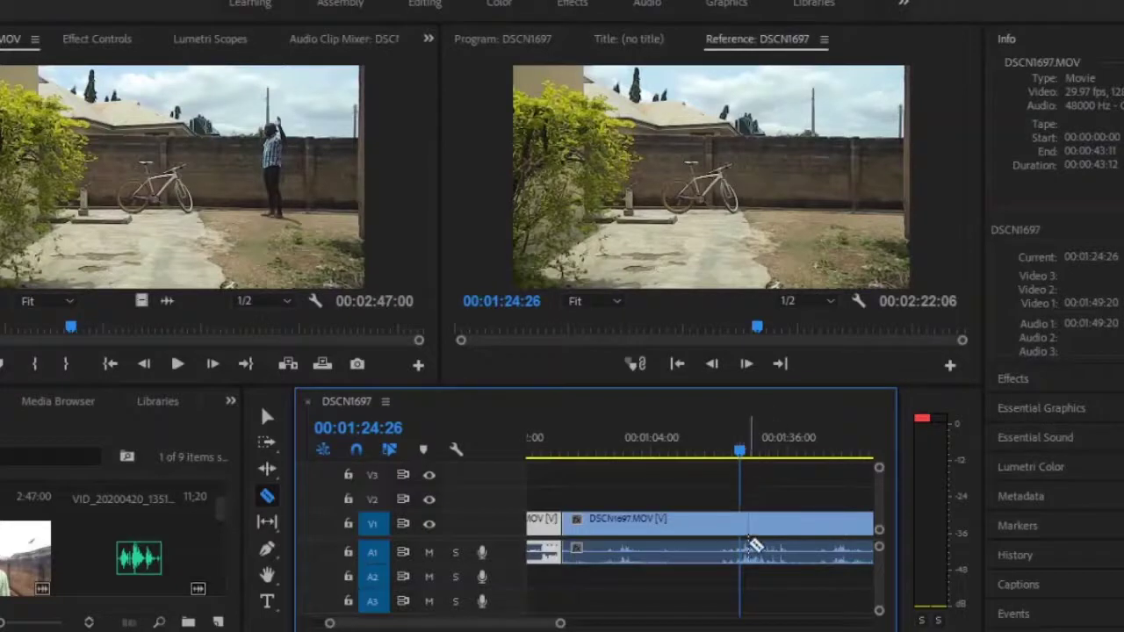
pyautogui.click(748, 524)
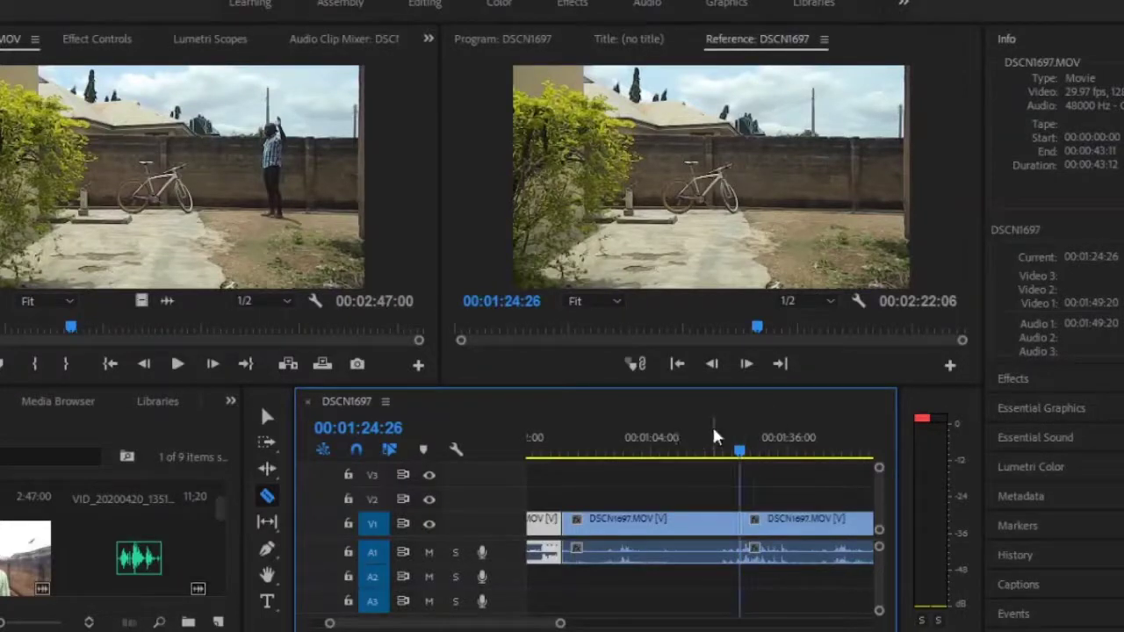
pyautogui.press('v')
pyautogui.moveTo(740, 453)
pyautogui.mouseDown()
pyautogui.moveTo(726, 454)
pyautogui.moveTo(743, 457)
pyautogui.mouseUp()
pyautogui.click(685, 533)
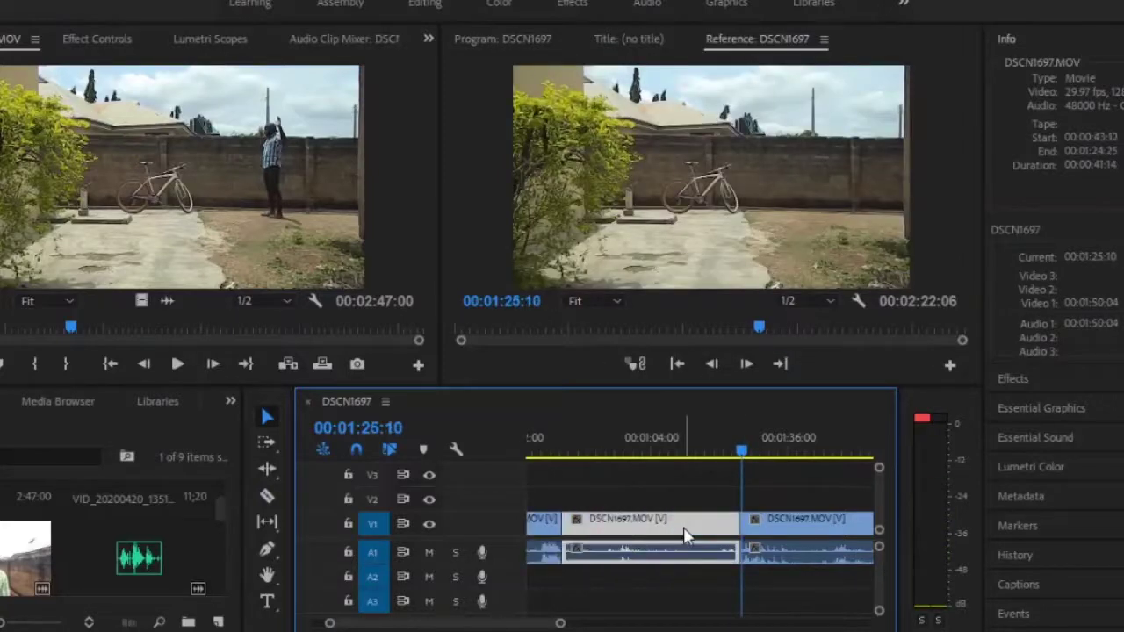
pyautogui.press('Delete')
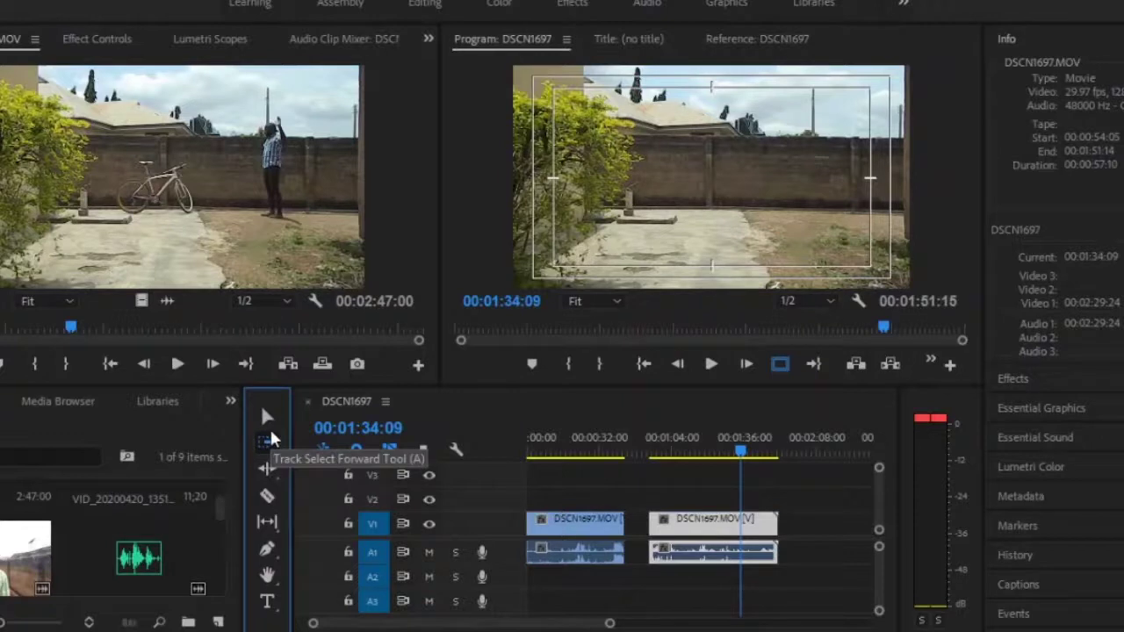
# Rate-stretch the first clip's end from 00:00:38:02 to 00:00:30:27, giving 140.45% speed
pyautogui.click(271, 440)
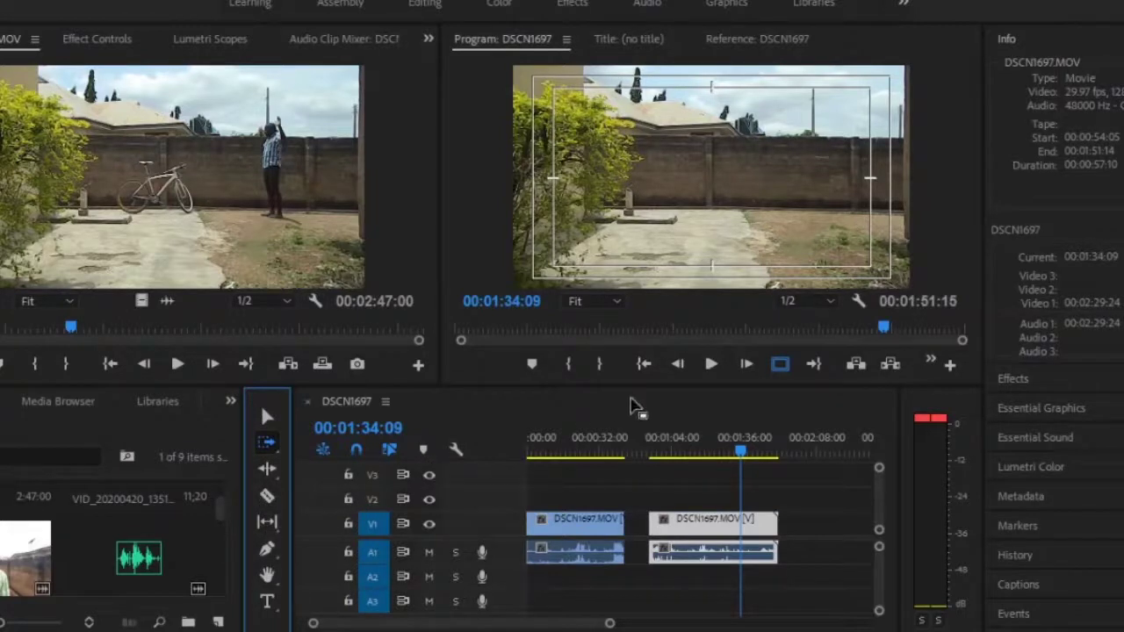
pyautogui.click(615, 450)
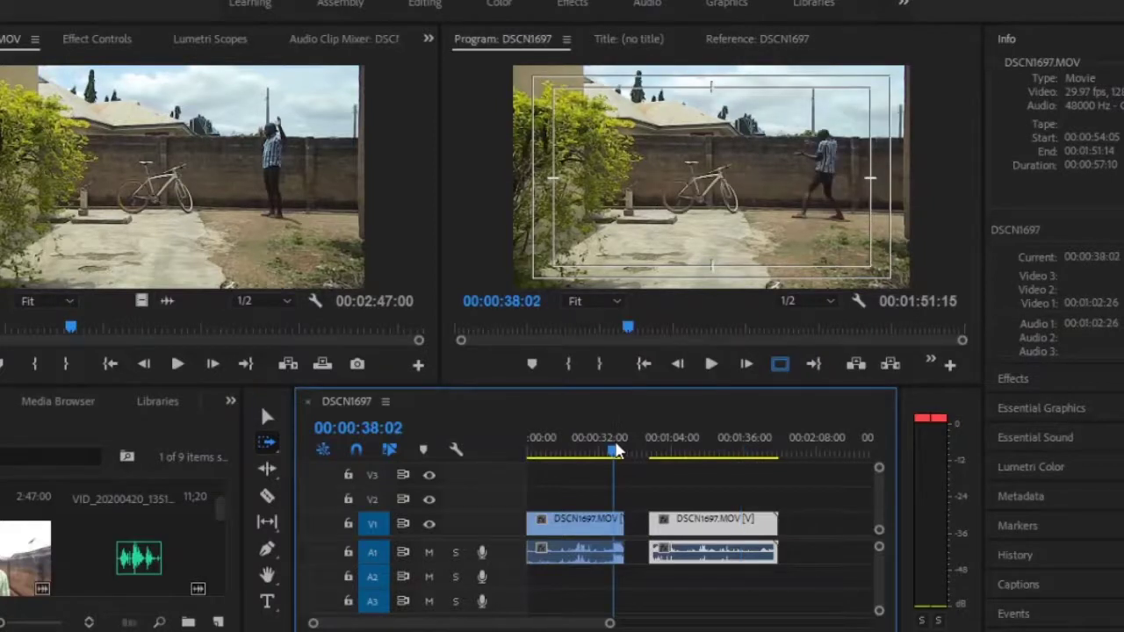
pyautogui.press('b')
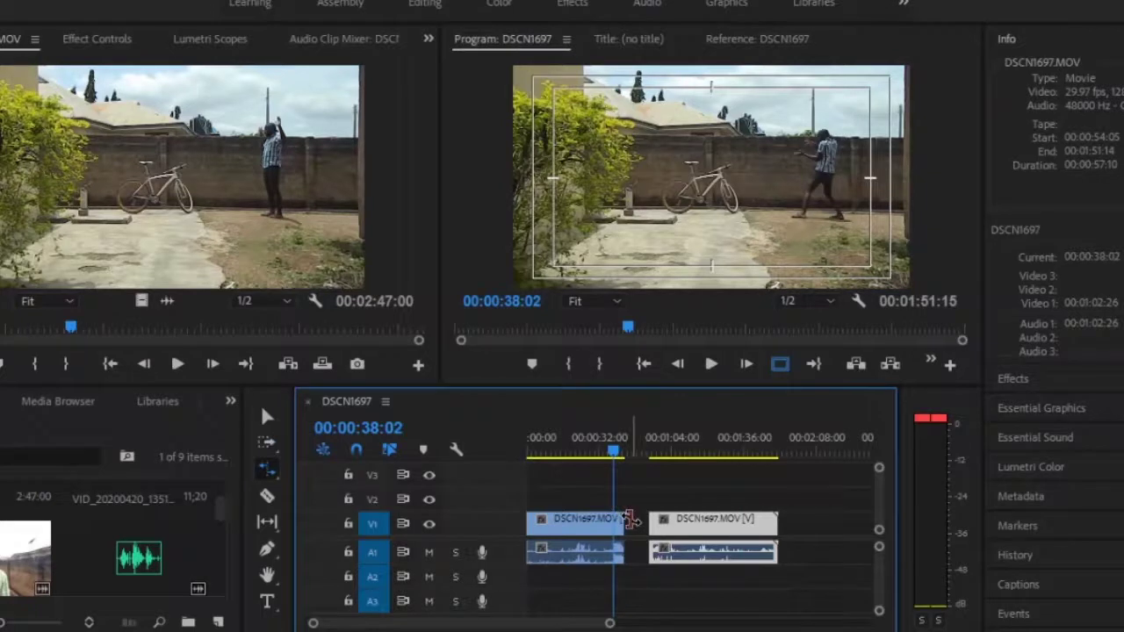
pyautogui.press('=')
pyautogui.press('=')
pyautogui.press('=')
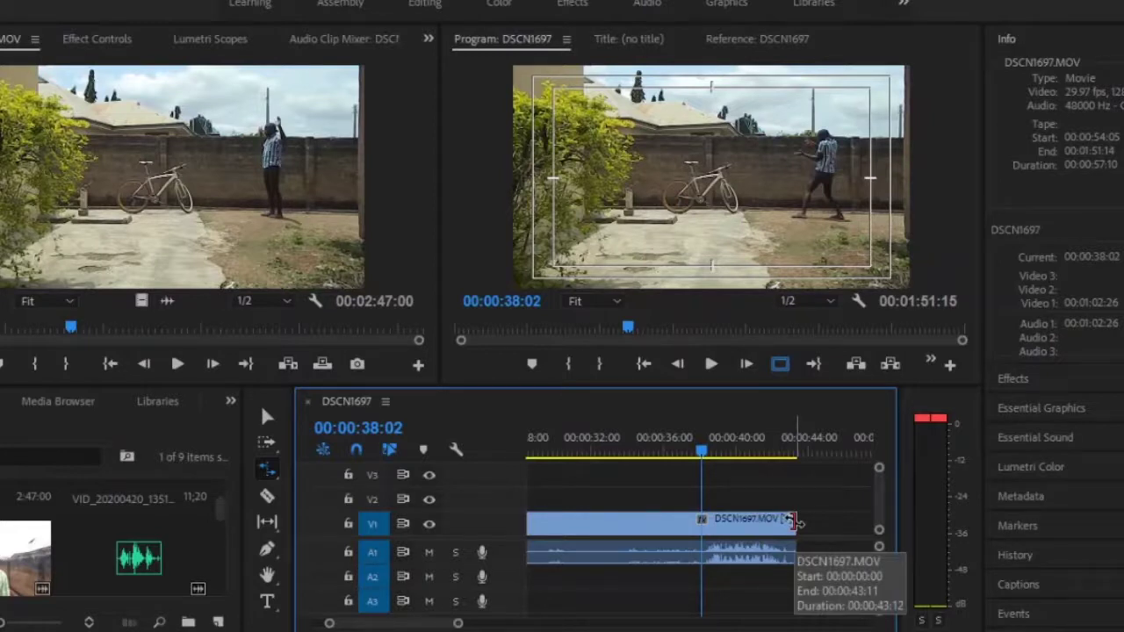
pyautogui.moveTo(795, 520); pyautogui.dragTo(567, 534)
pyautogui.press('-')
pyautogui.press('-')
pyautogui.press('=')
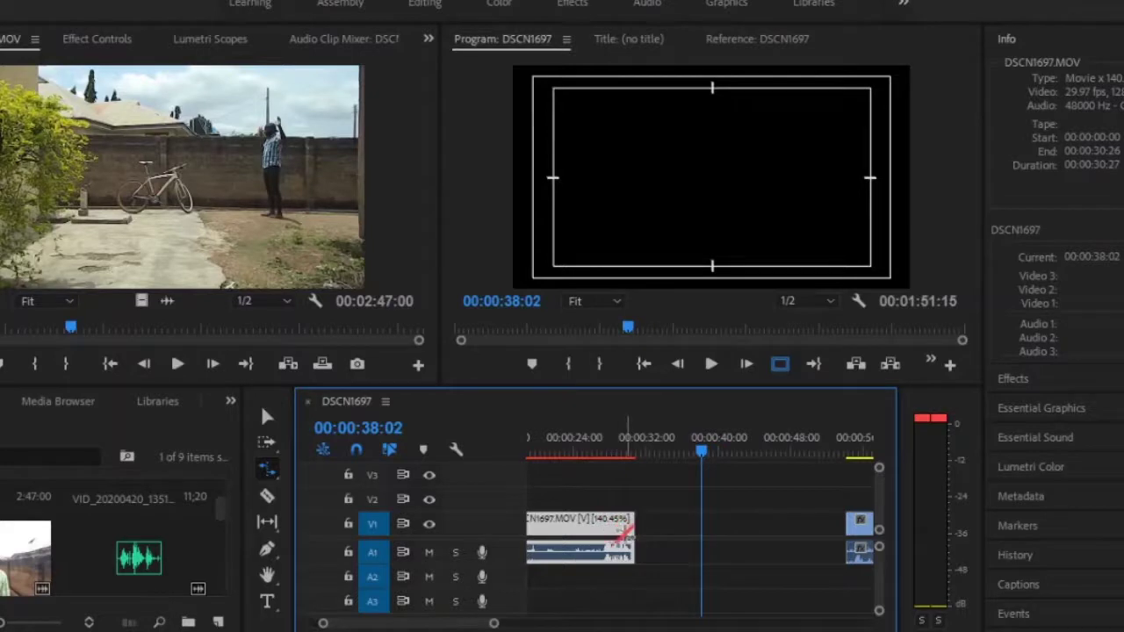
# Trim the V1 clip's end to 00:00:11:10 (about 382% speed) and play it back
pyautogui.moveTo(633, 526); pyautogui.dragTo(571, 534)
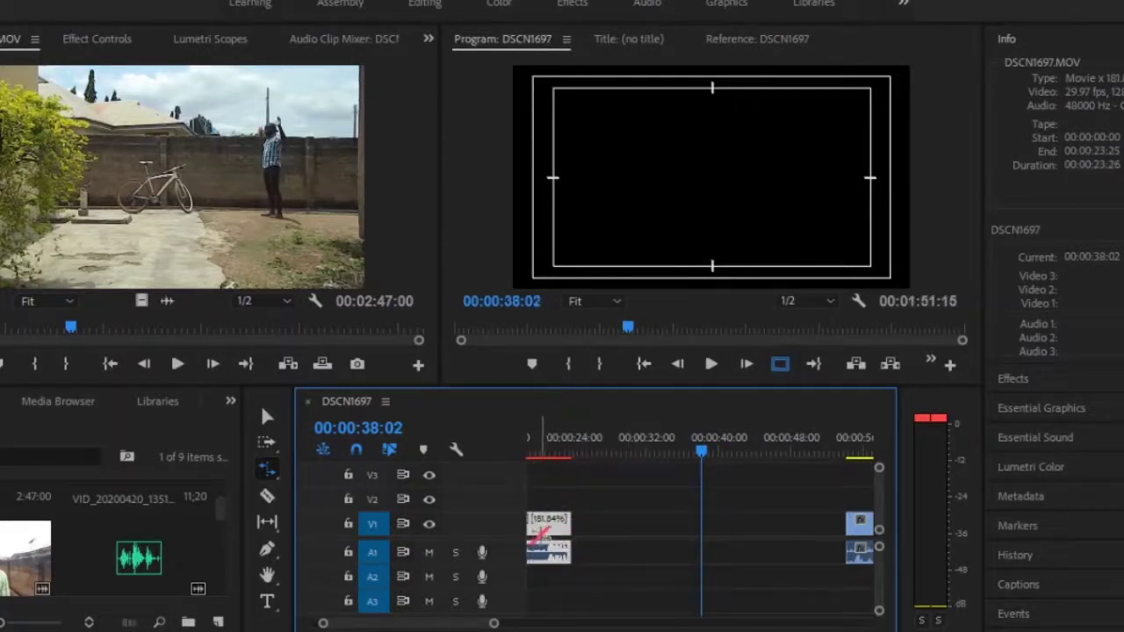
pyautogui.click(557, 453)
pyautogui.press('\\')
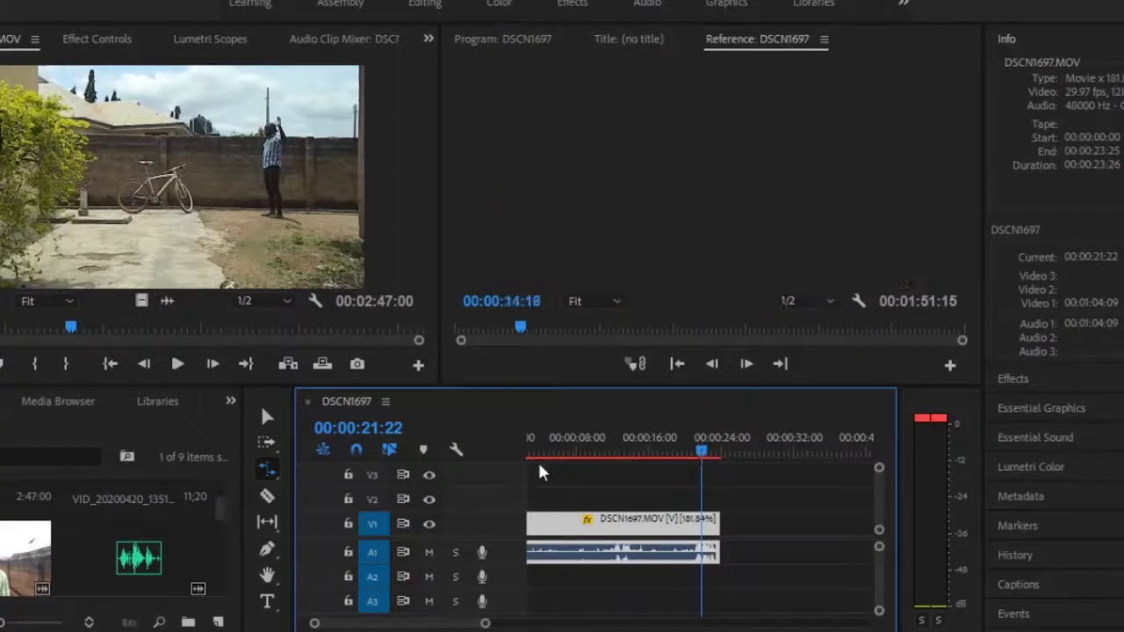
pyautogui.press('Home')
pyautogui.press('space')
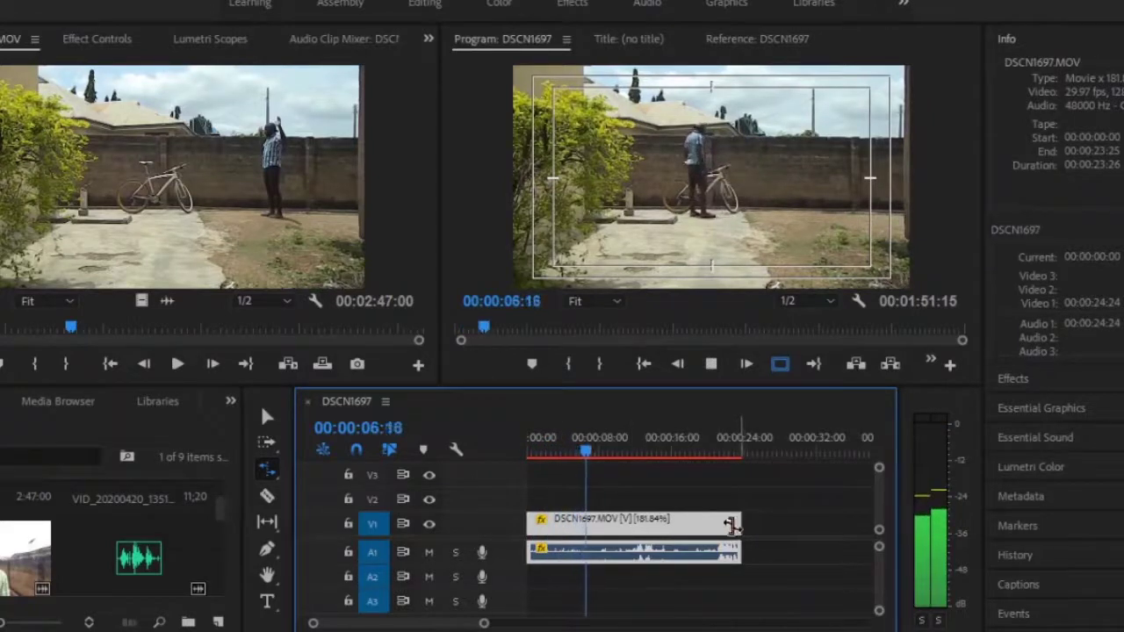
pyautogui.moveTo(734, 522); pyautogui.dragTo(624, 525)
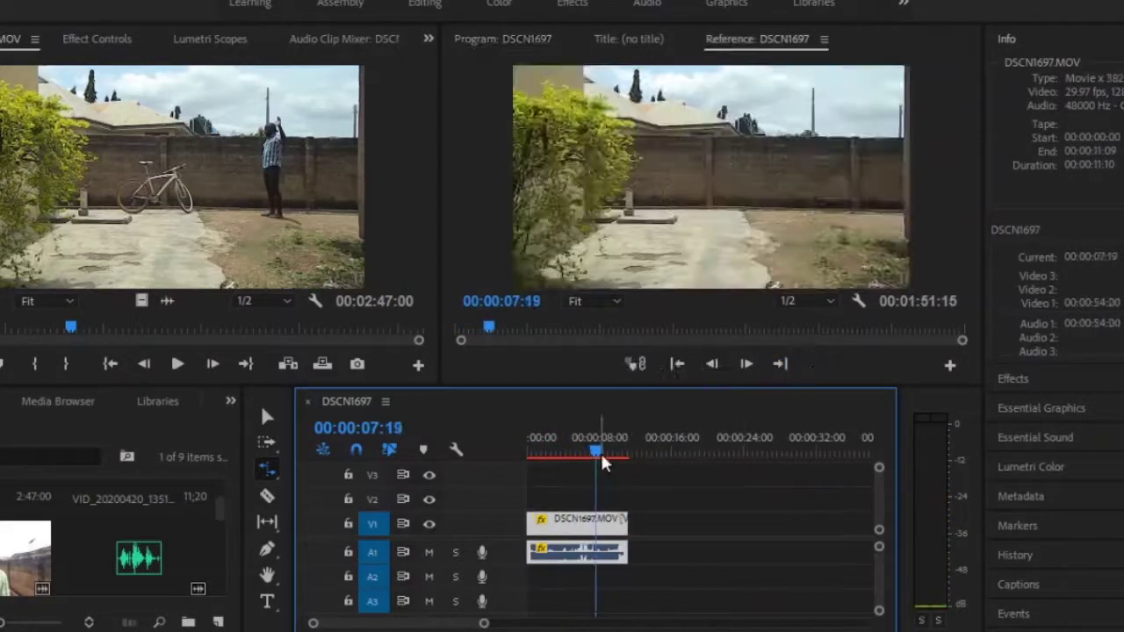
pyautogui.moveTo(597, 453); pyautogui.dragTo(519, 456)
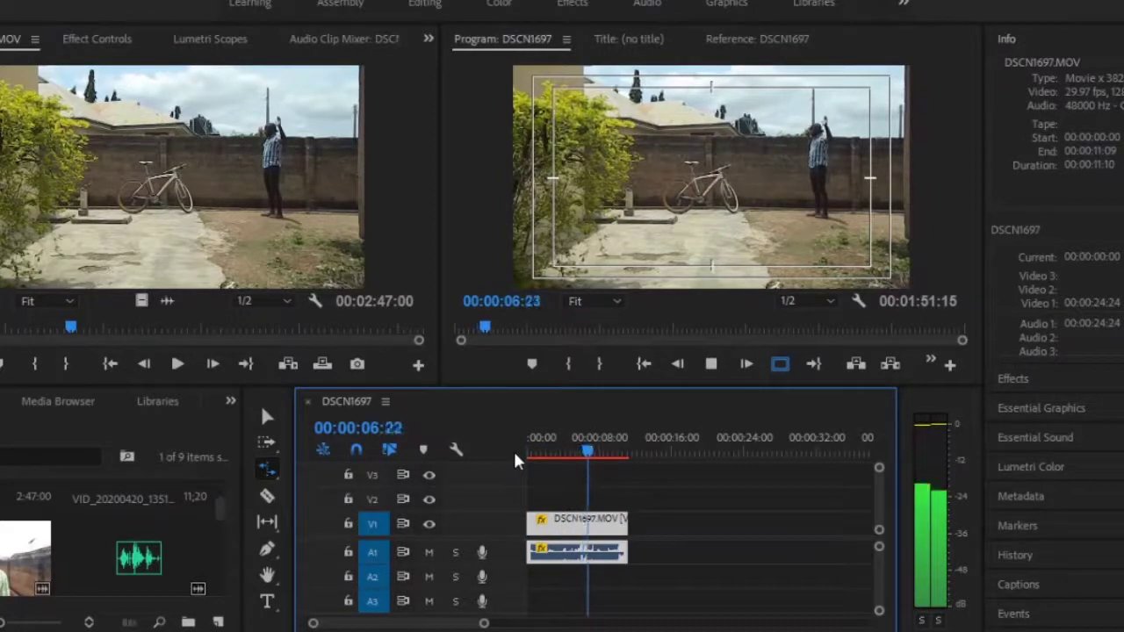
pyautogui.press('space')
# Set the DSCN1697 clip's speed to 200% in Speed/Duration
pyautogui.press('v')
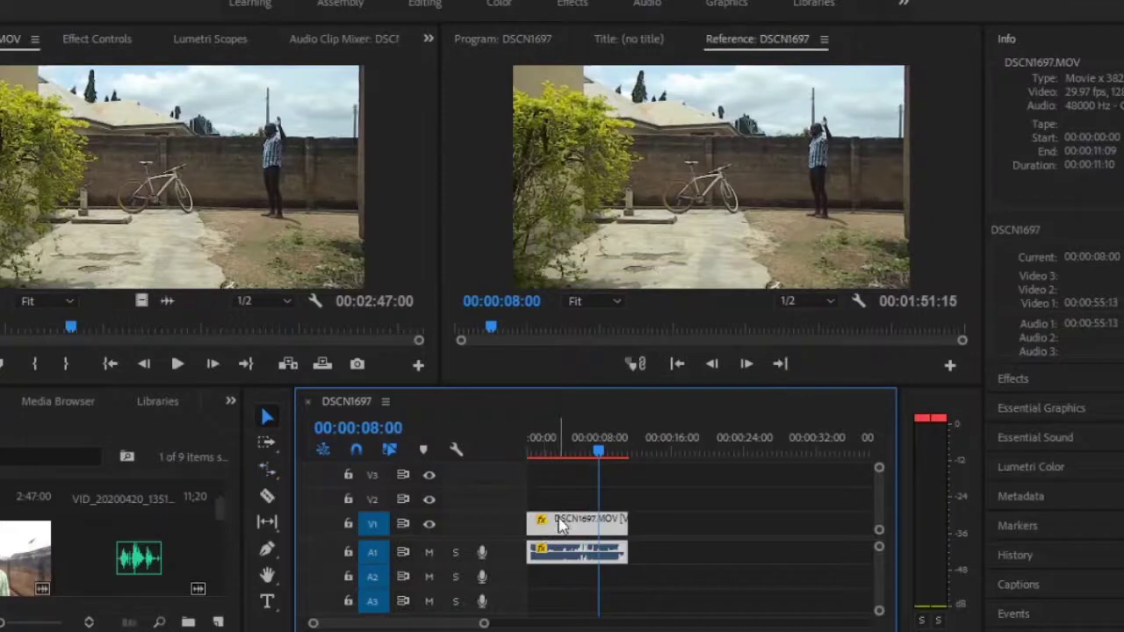
pyautogui.rightClick(562, 525)
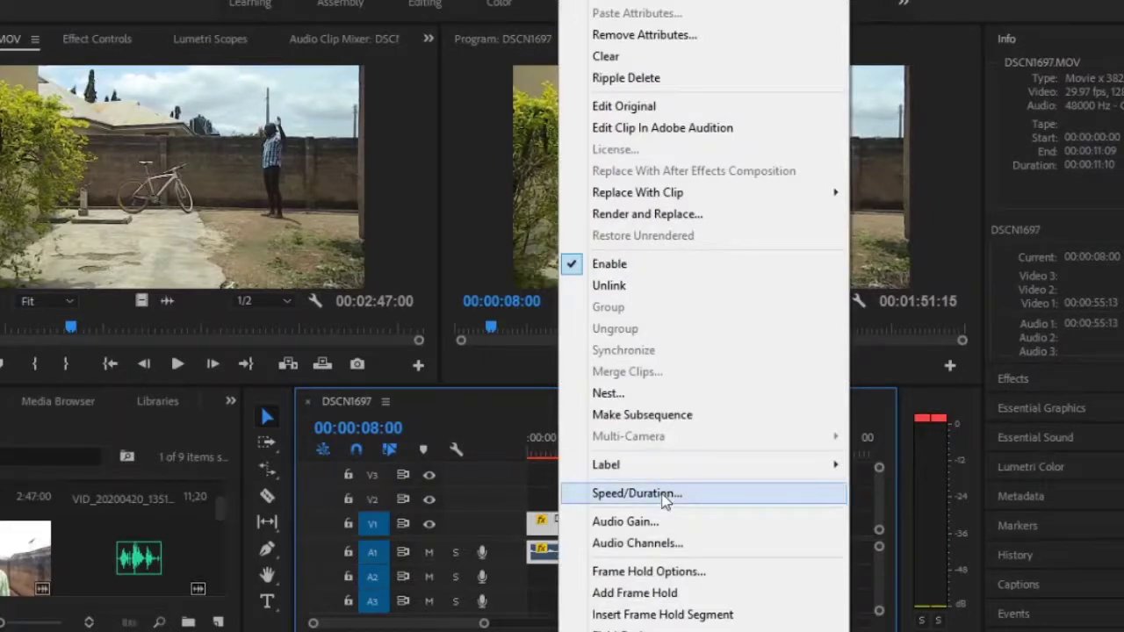
pyautogui.click(665, 497)
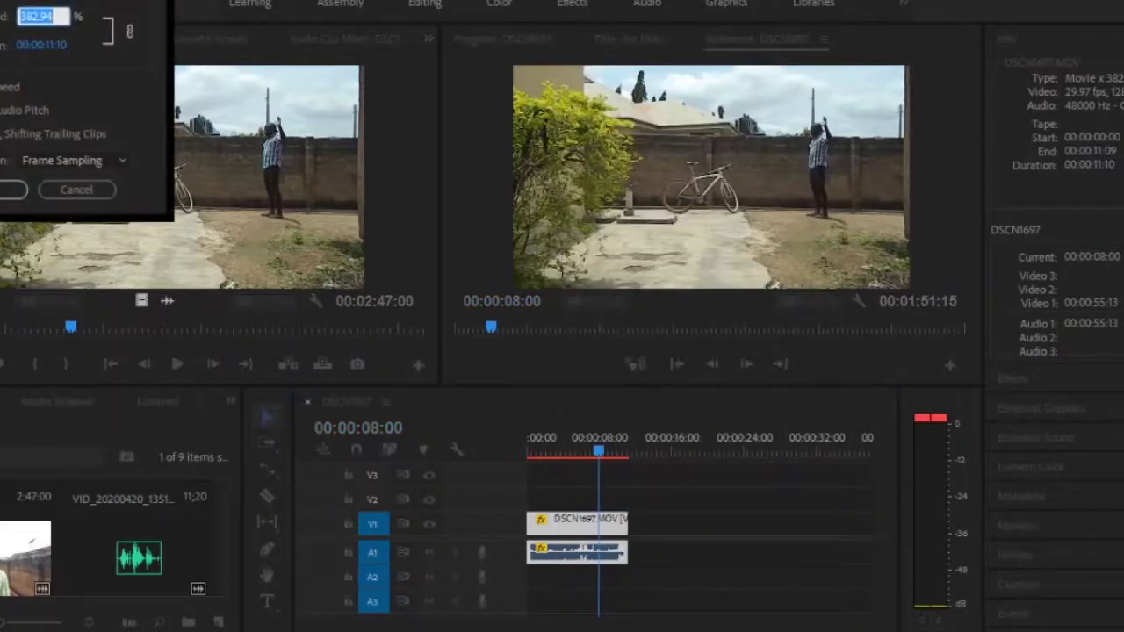
pyautogui.moveTo(67, 2); pyautogui.dragTo(439, 97)
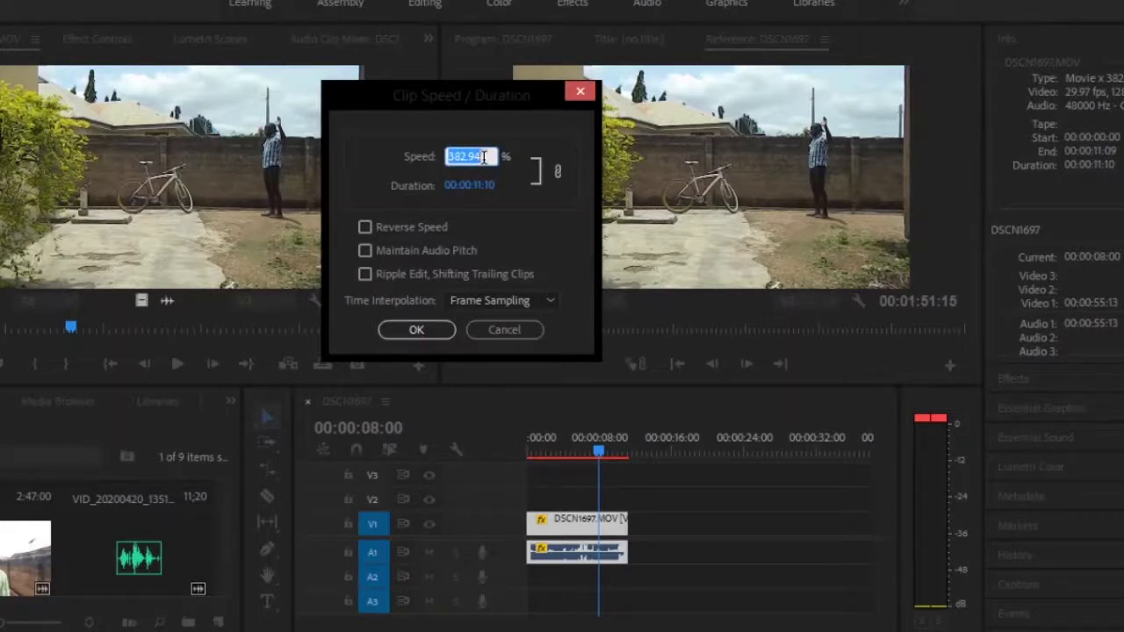
pyautogui.write('200')
pyautogui.click(414, 329)
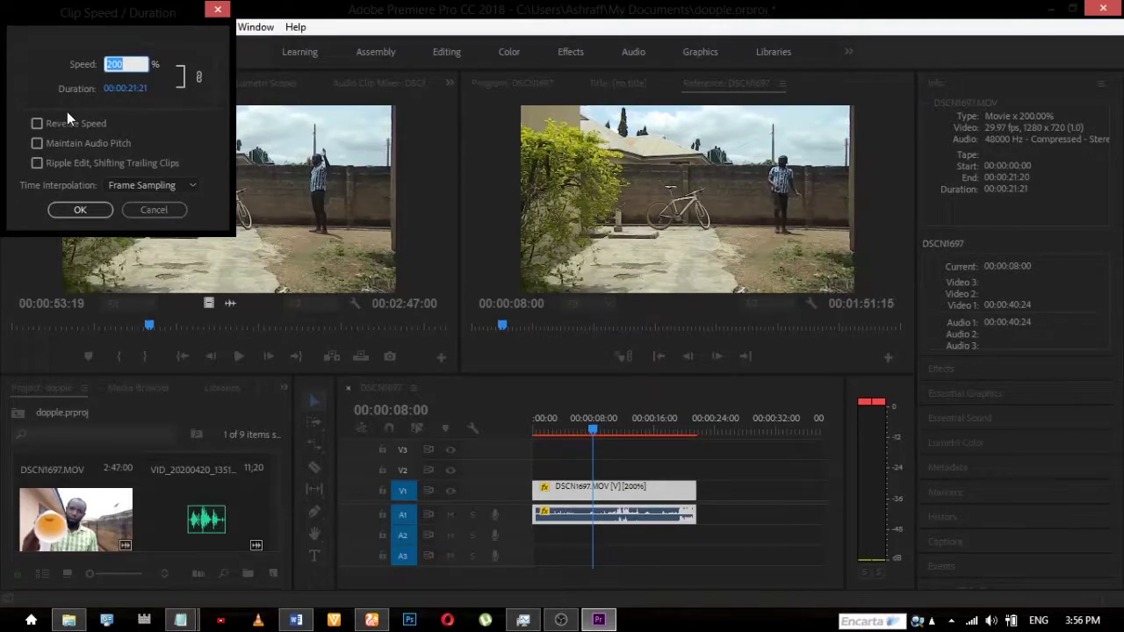
# Enable Reverse Speed on the 200% clip and return to the sequence start
pyautogui.moveTo(86, 13); pyautogui.dragTo(397, 82)
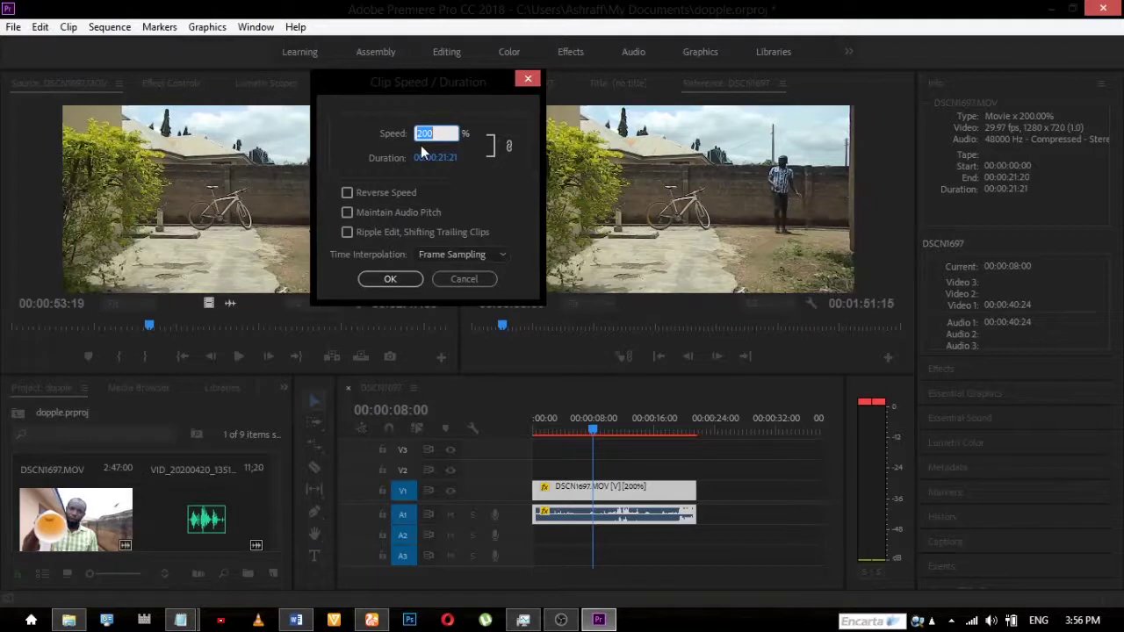
pyautogui.click(348, 194)
pyautogui.click(385, 279)
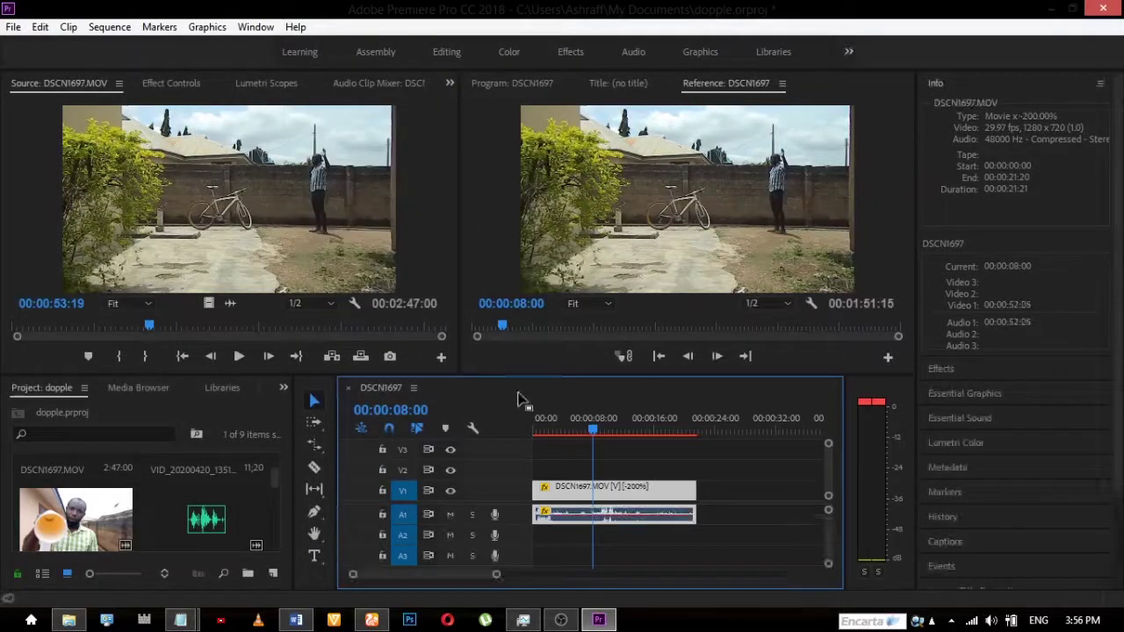
pyautogui.moveTo(555, 441); pyautogui.dragTo(535, 441)
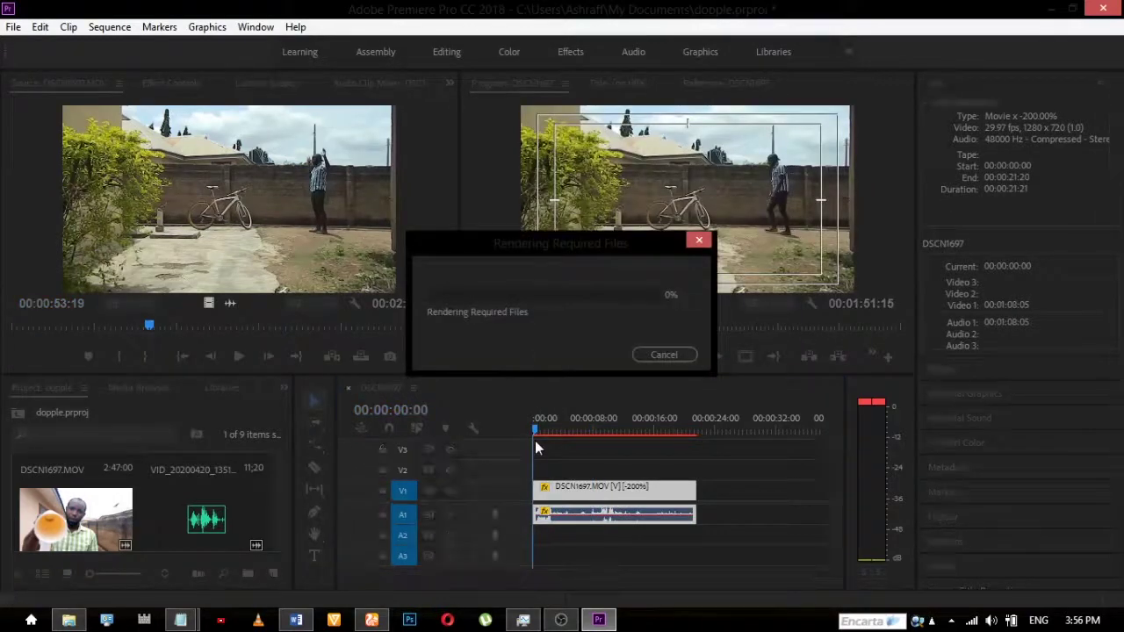
# Preview the reversed clip from about 12 seconds
pyautogui.click(623, 416)
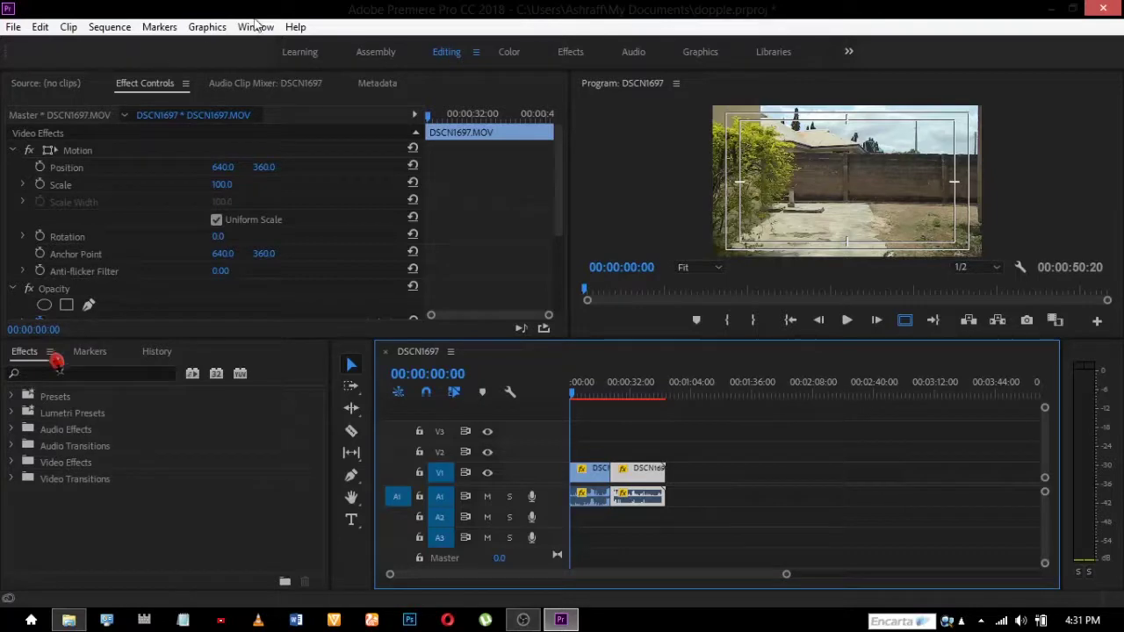
# Reopen the dopple.prproj Project panel via Window > Projects
pyautogui.click(255, 27)
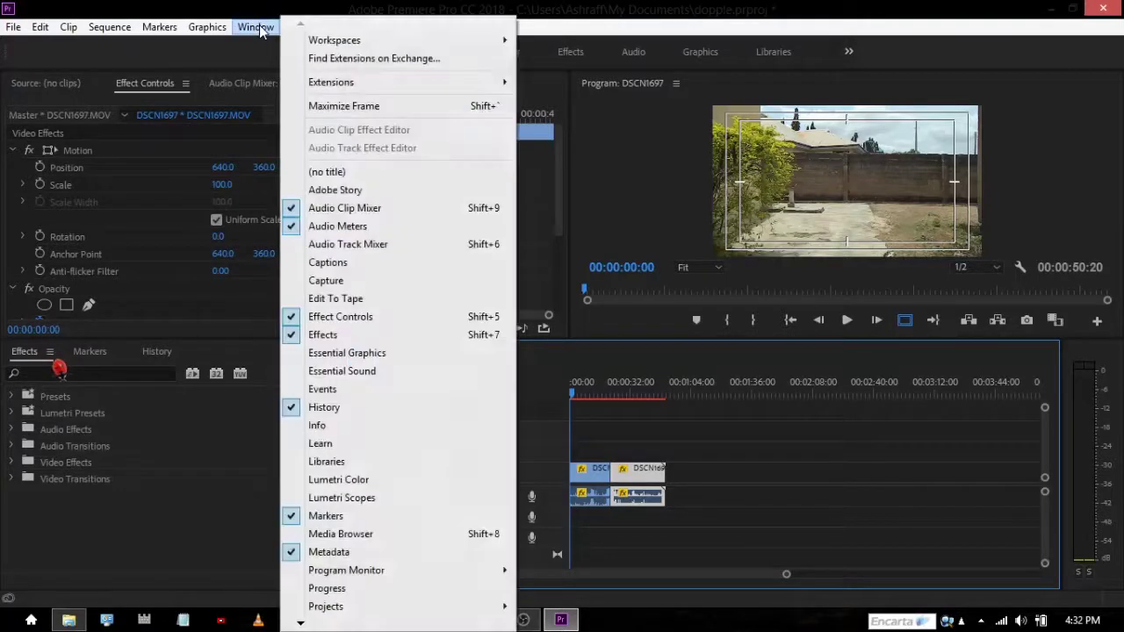
pyautogui.moveTo(338, 41)
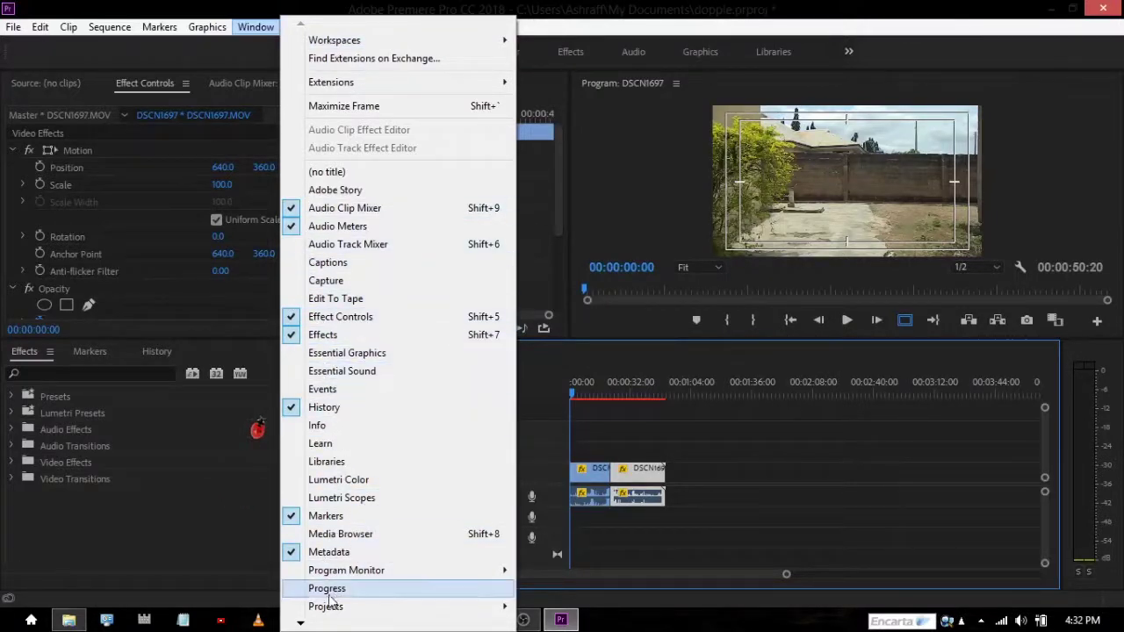
pyautogui.scroll(-3, 334, 601)
pyautogui.moveTo(377, 482)
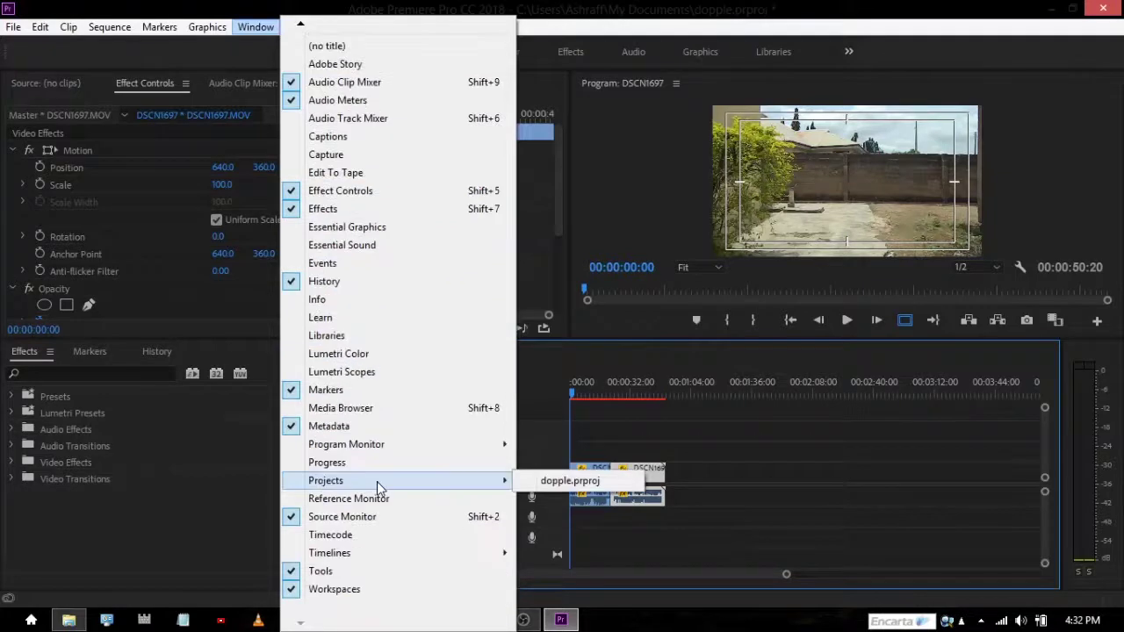
pyautogui.click(532, 482)
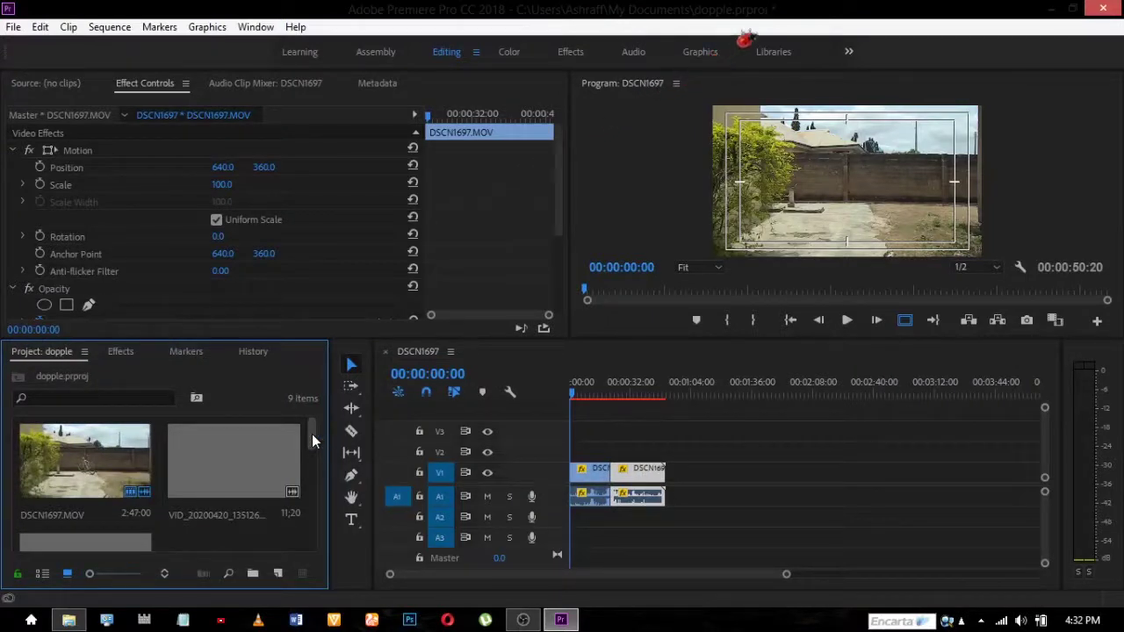
# Place Record20200420163933.aac on track A2 at the sequence start
pyautogui.moveTo(311, 434); pyautogui.dragTo(298, 388)
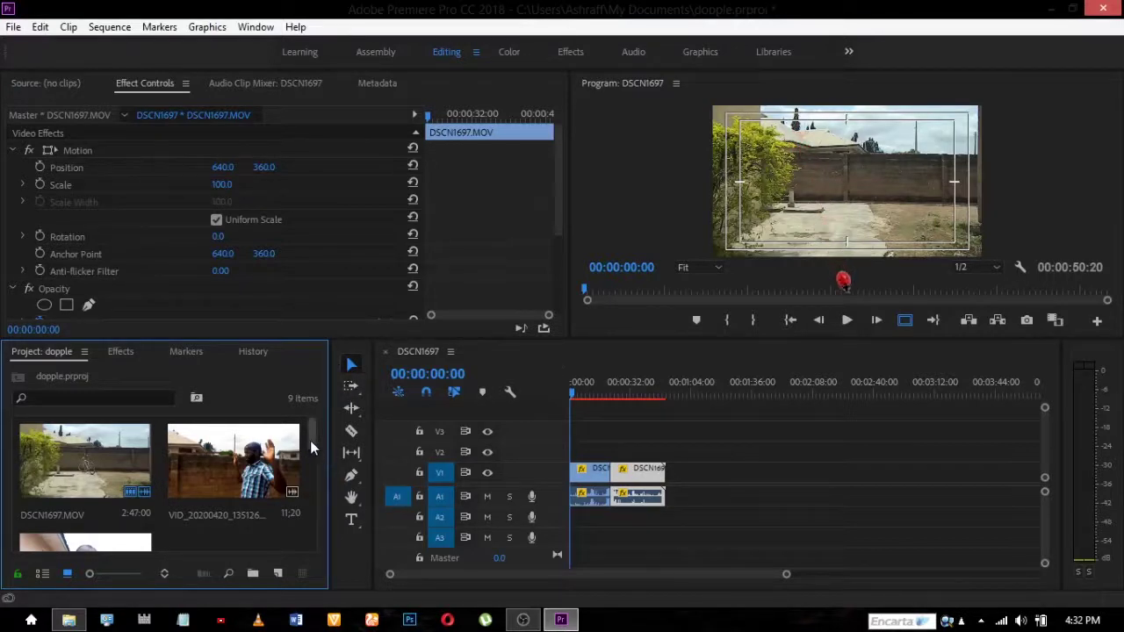
pyautogui.moveTo(310, 440); pyautogui.dragTo(326, 524)
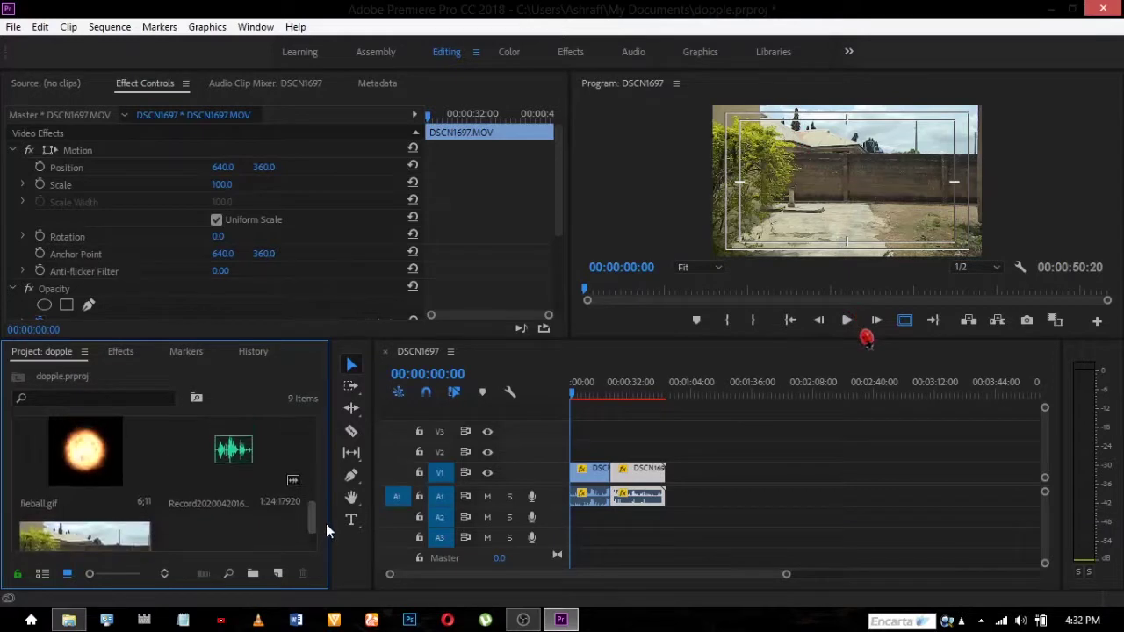
pyautogui.click(249, 463)
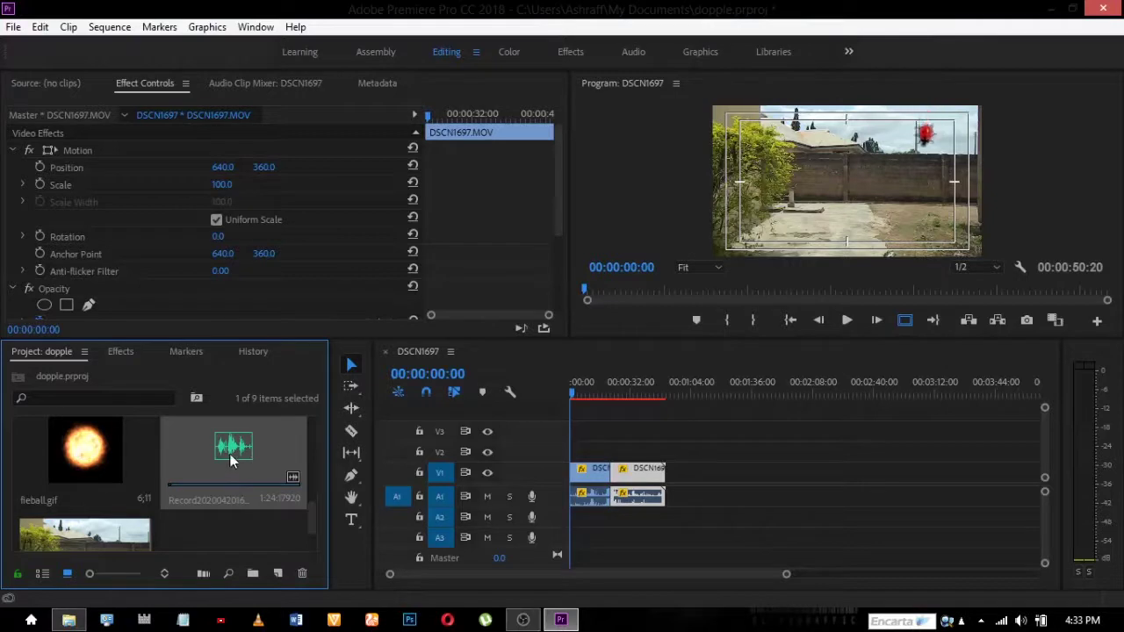
pyautogui.moveTo(233, 458); pyautogui.dragTo(580, 518)
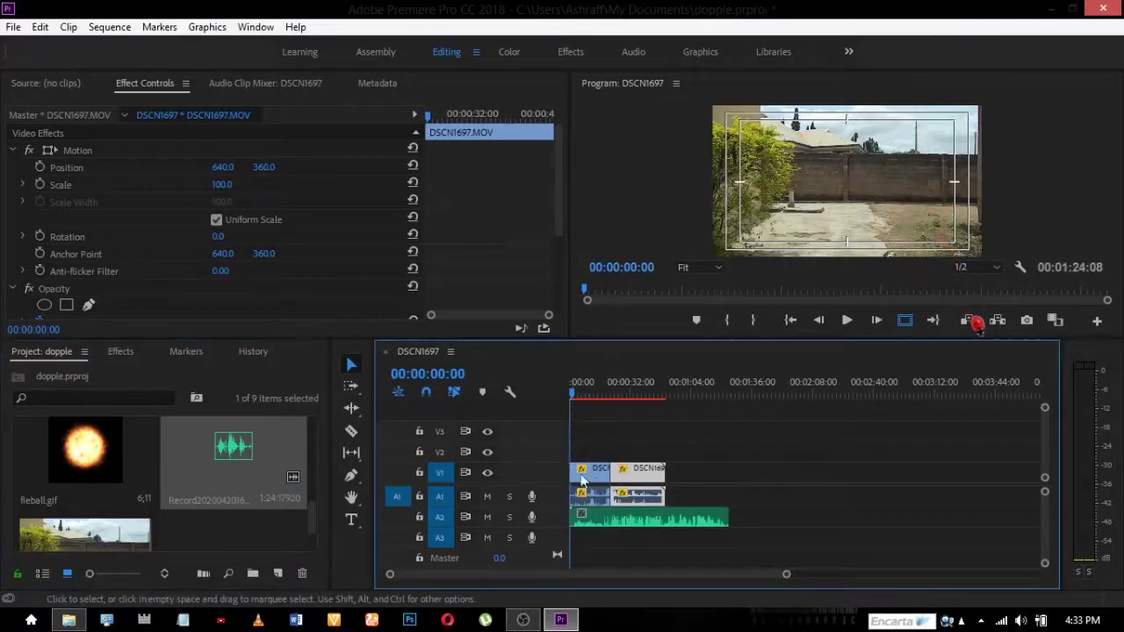
# Trim the recorded audio's end so the sequence runs 00:00:50:20
pyautogui.click(637, 521)
pyautogui.moveTo(728, 518); pyautogui.dragTo(649, 518)
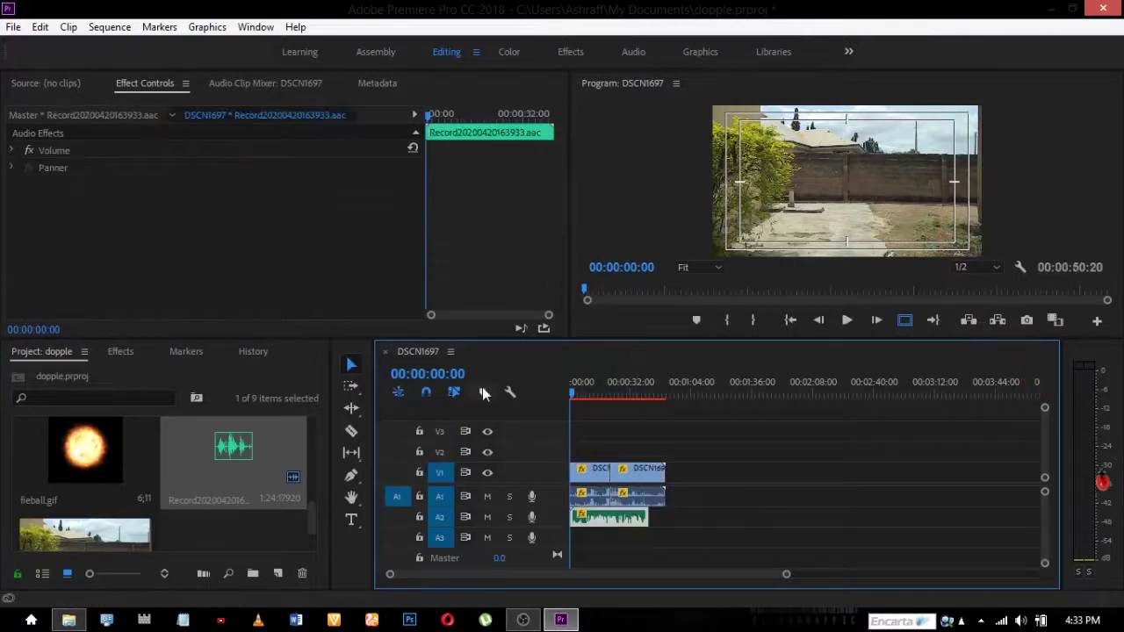
pyautogui.click(660, 473)
pyautogui.press('r')
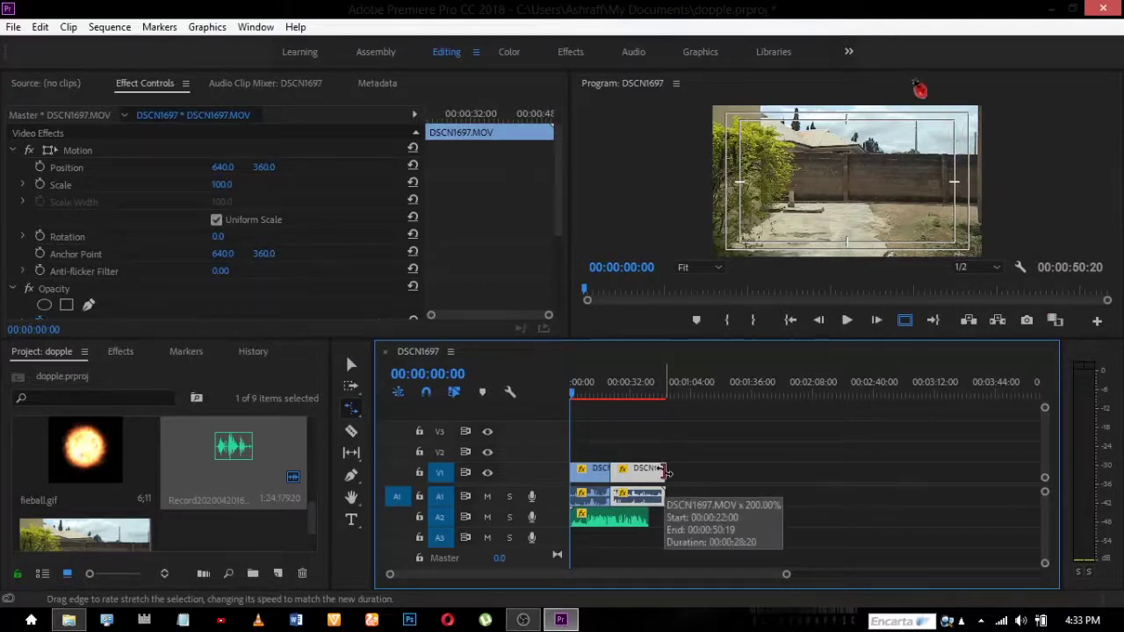
# Try stretching the V1 clip to slow it, play from about 1:27, then undo
pyautogui.moveTo(665, 473); pyautogui.dragTo(929, 466)
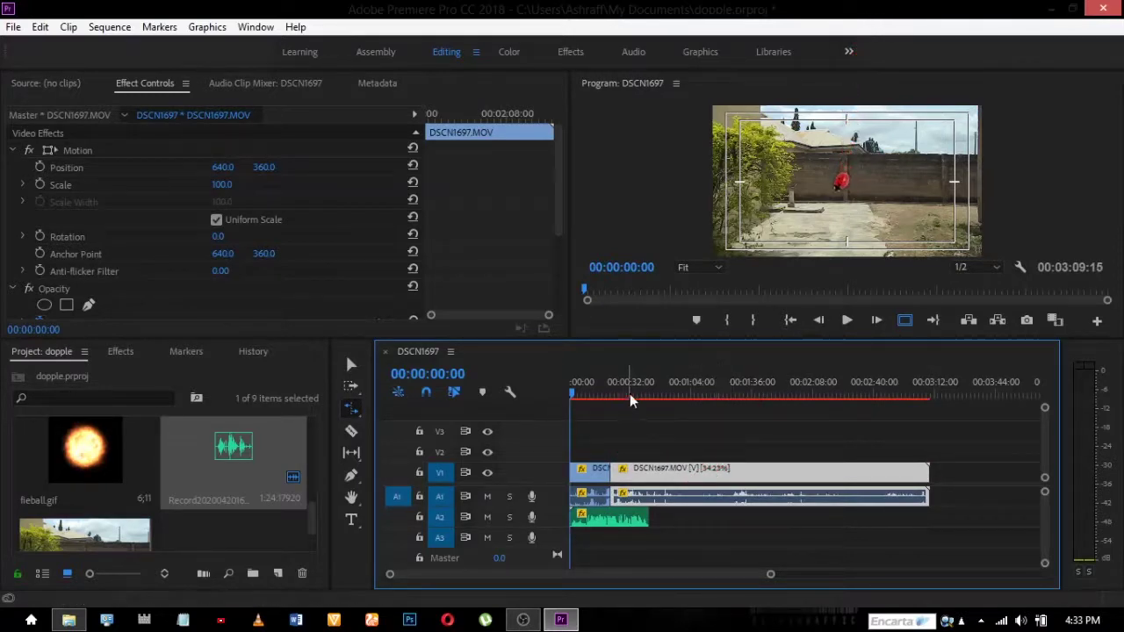
pyautogui.click(735, 397)
pyautogui.press('space')
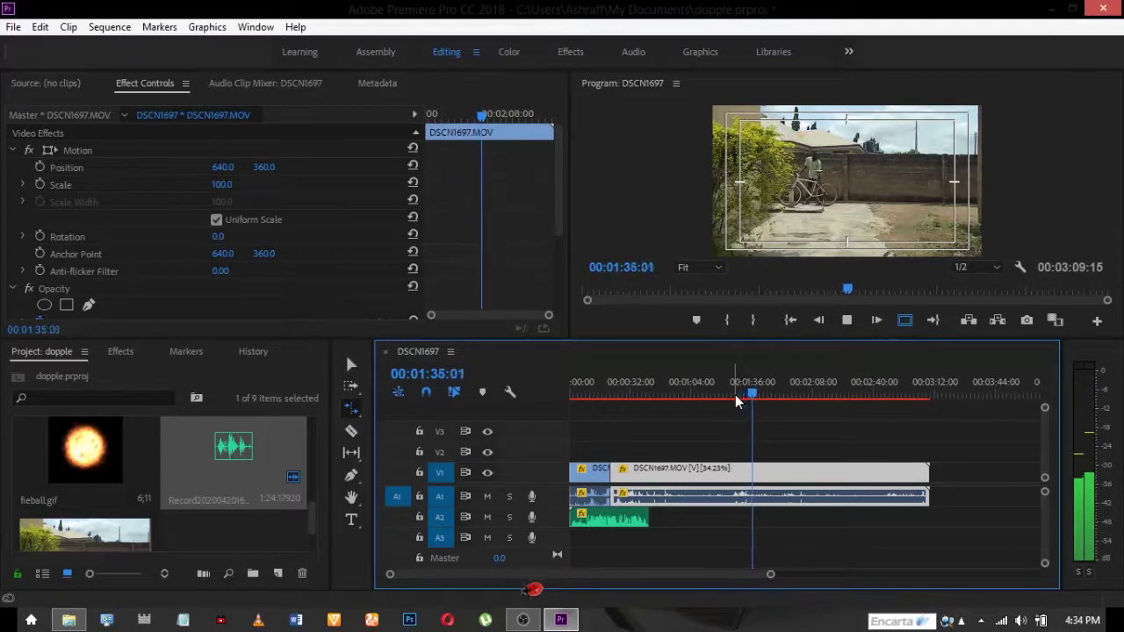
pyautogui.press('space')
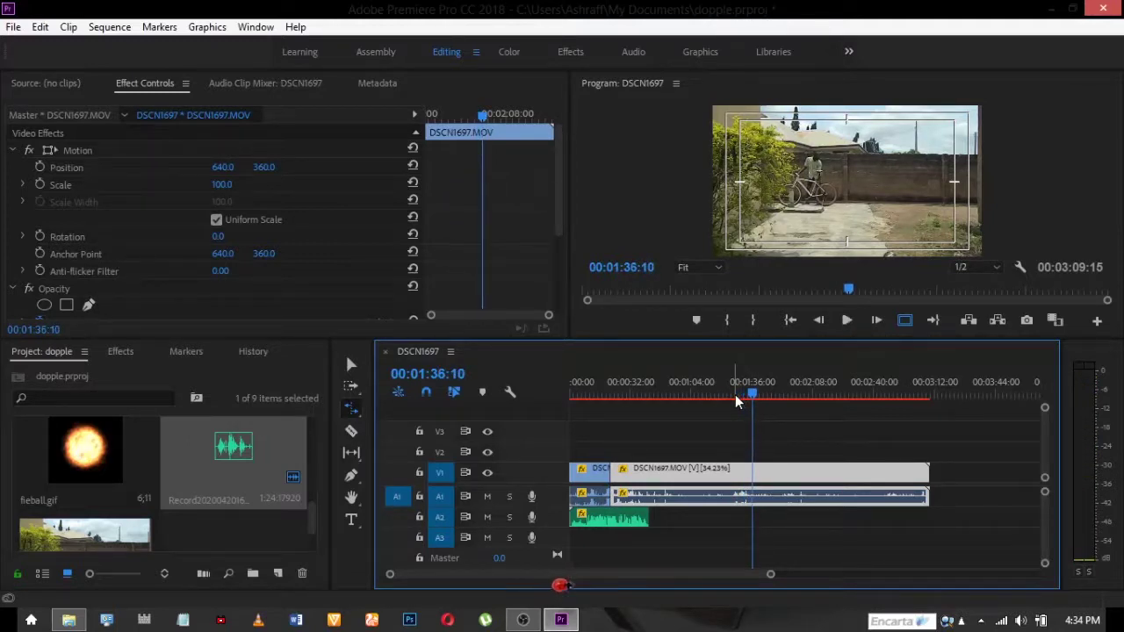
pyautogui.hotkey('ctrl', 'z')
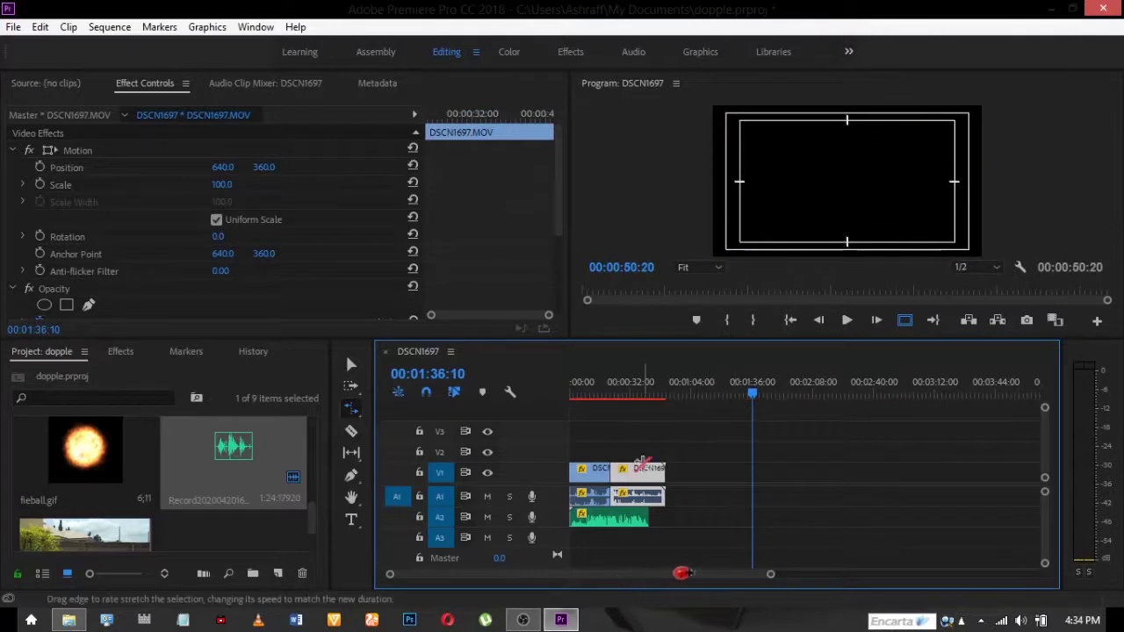
# Move the recorded audio Record20200420163933.aac later and down onto A3
pyautogui.press('v')
pyautogui.moveTo(606, 518); pyautogui.dragTo(740, 519)
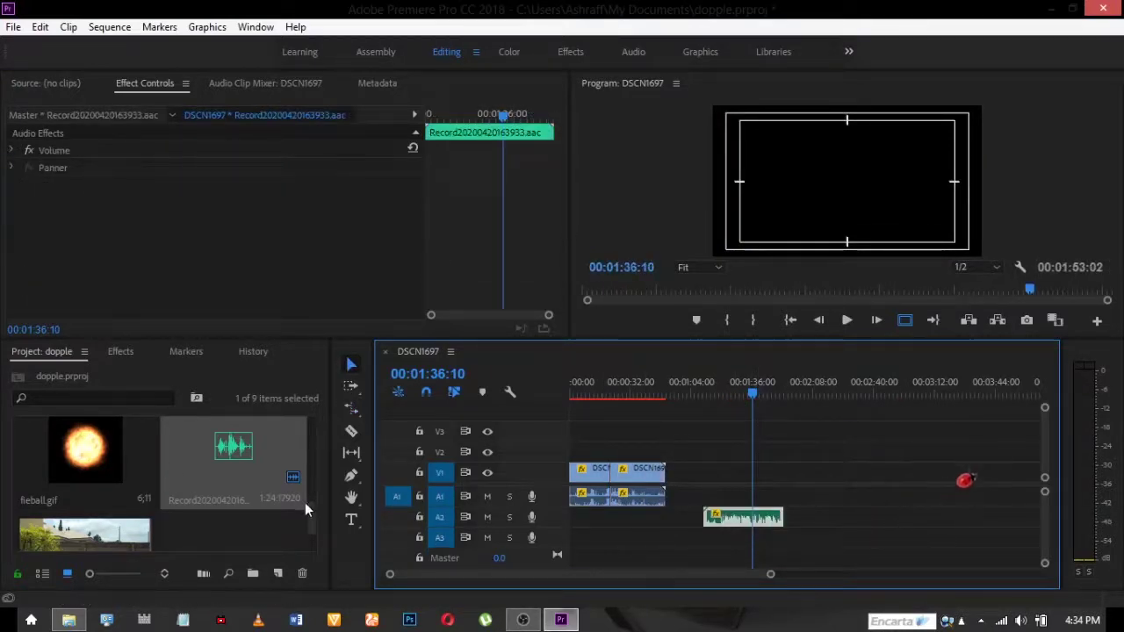
pyautogui.moveTo(310, 513); pyautogui.dragTo(317, 549)
pyautogui.scroll(3, 317, 550)
pyautogui.moveTo(86, 448); pyautogui.dragTo(569, 537)
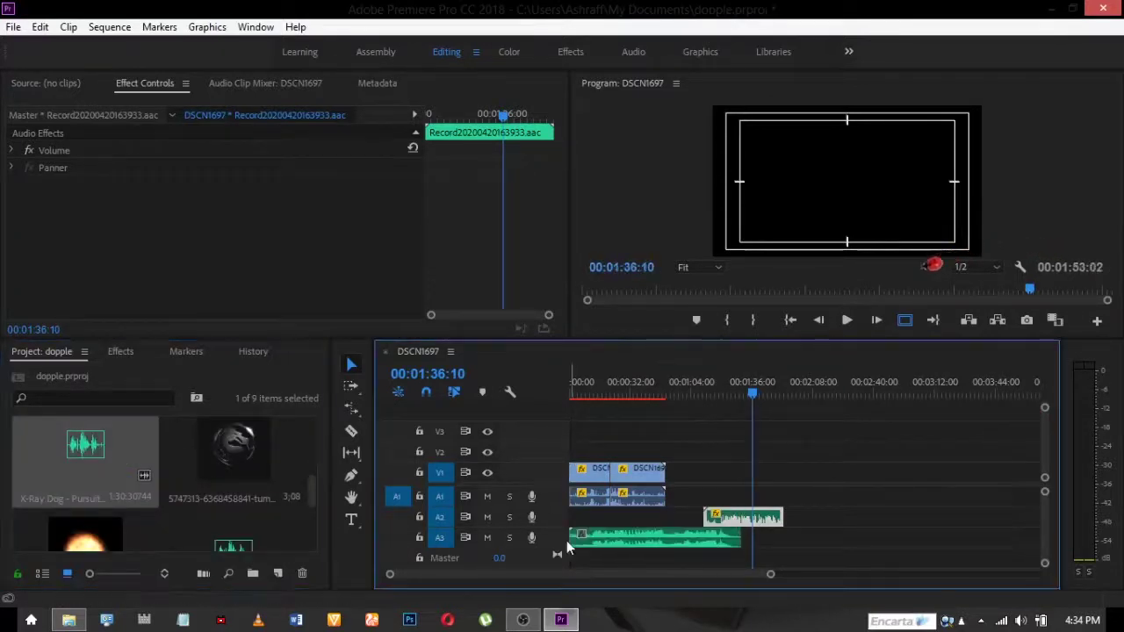
pyautogui.click(576, 390)
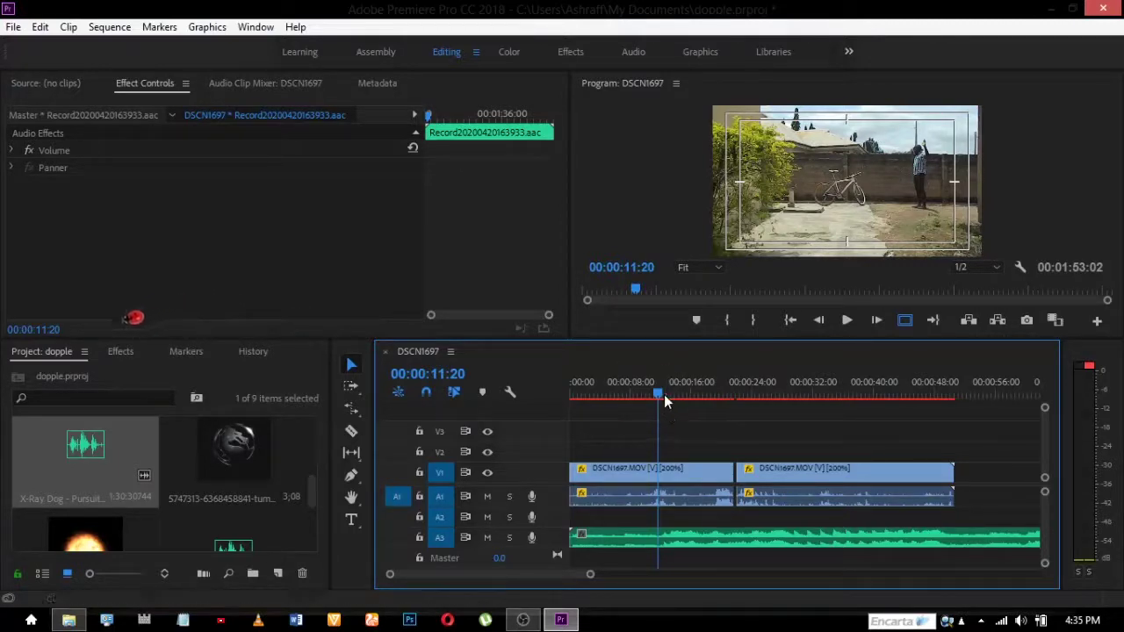
# Move the first DSCN1697 clip to V2, its audio to A2, and the second clip to V1's start
pyautogui.moveTo(662, 395); pyautogui.dragTo(722, 396)
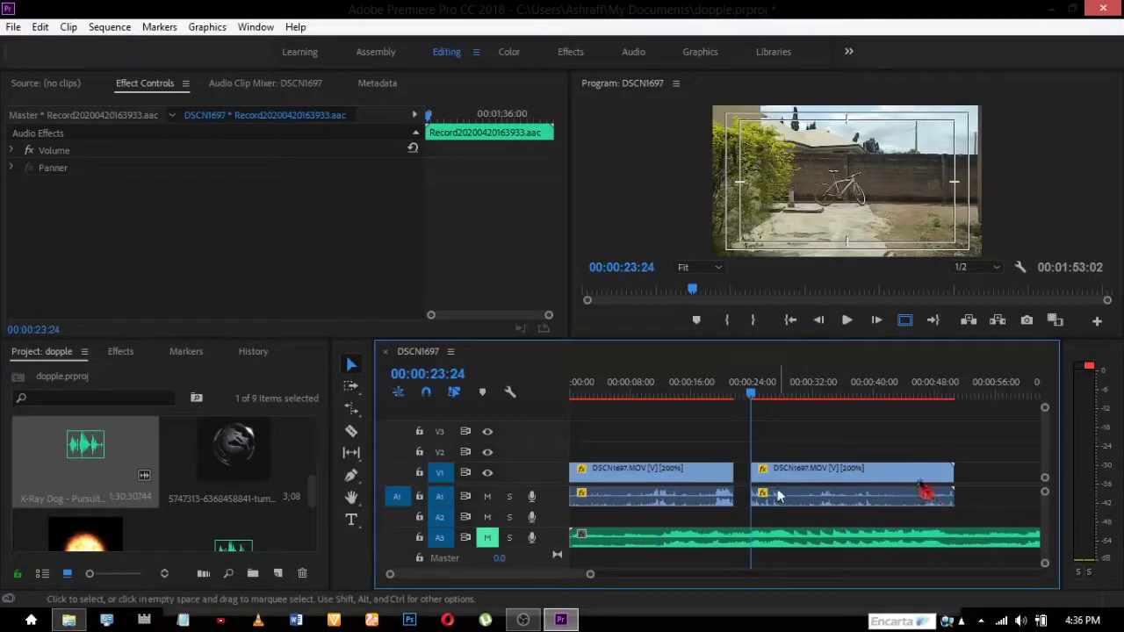
pyautogui.moveTo(707, 470); pyautogui.dragTo(711, 455)
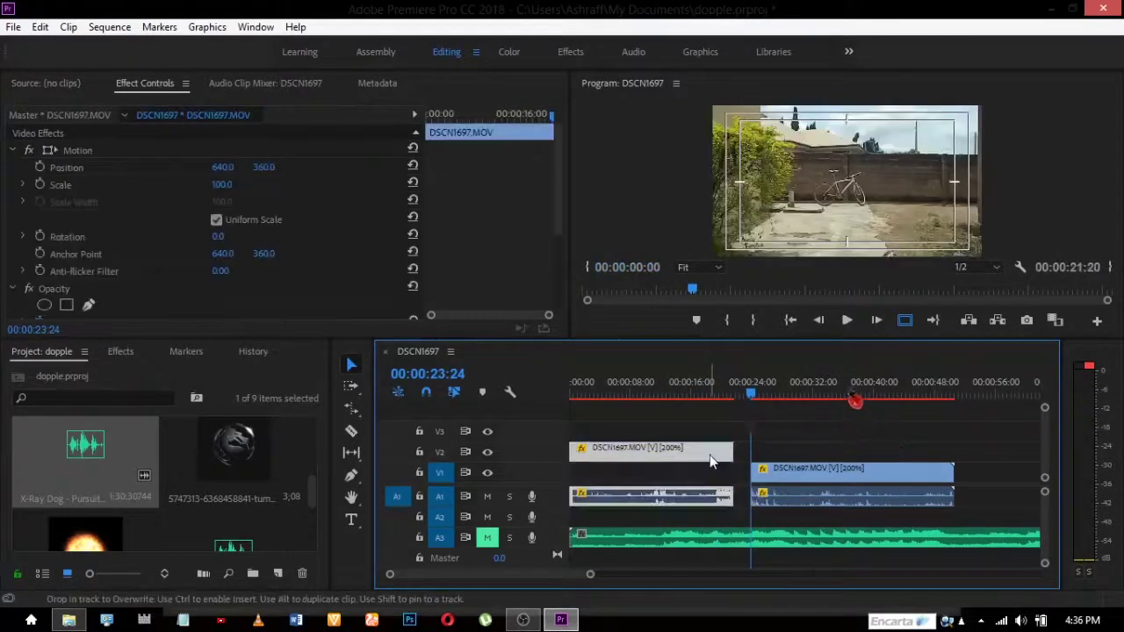
pyautogui.moveTo(702, 500); pyautogui.dragTo(705, 515)
pyautogui.moveTo(786, 474); pyautogui.dragTo(602, 511)
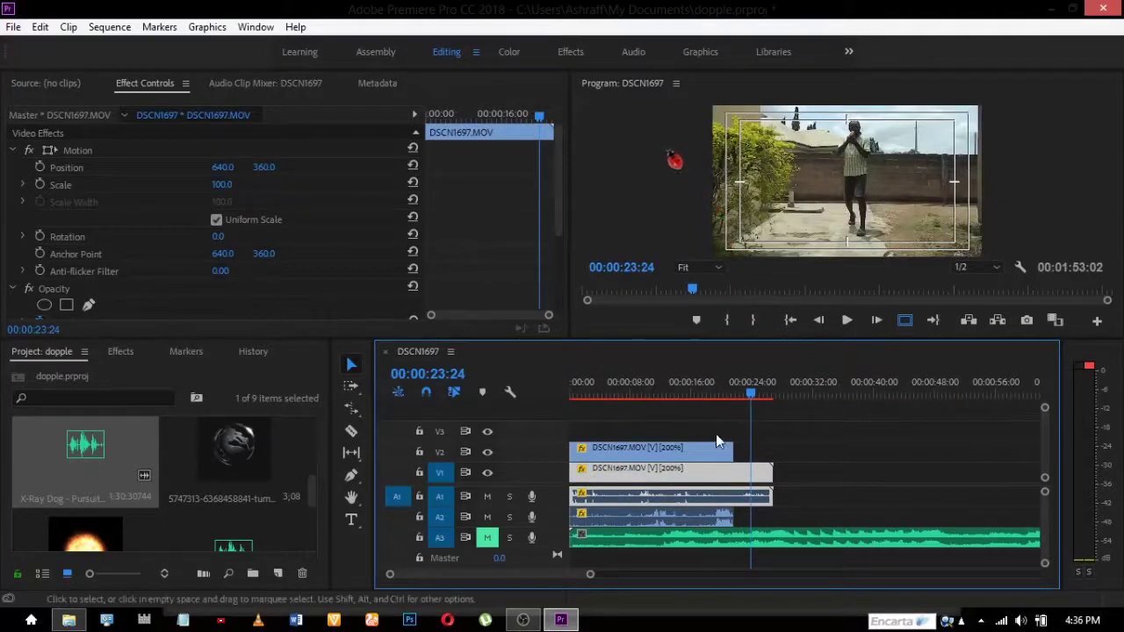
# Slide the V1 clip a few seconds later, previewing the overlap around 5–8 seconds
pyautogui.click(749, 394)
pyautogui.moveTo(750, 393); pyautogui.dragTo(587, 395)
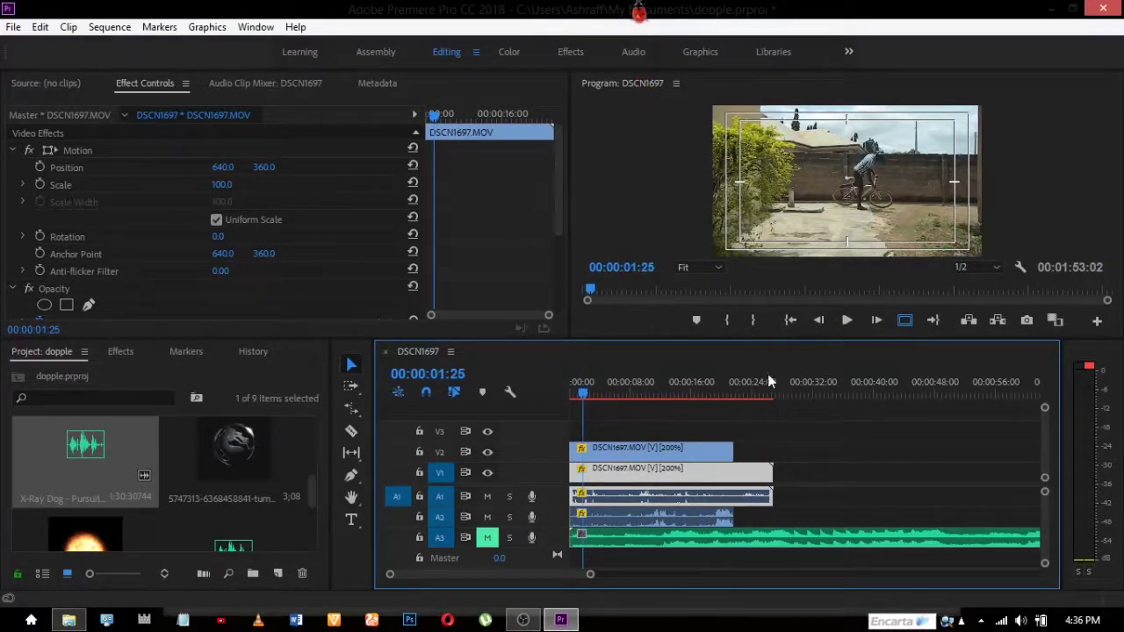
pyautogui.moveTo(633, 477); pyautogui.dragTo(679, 475)
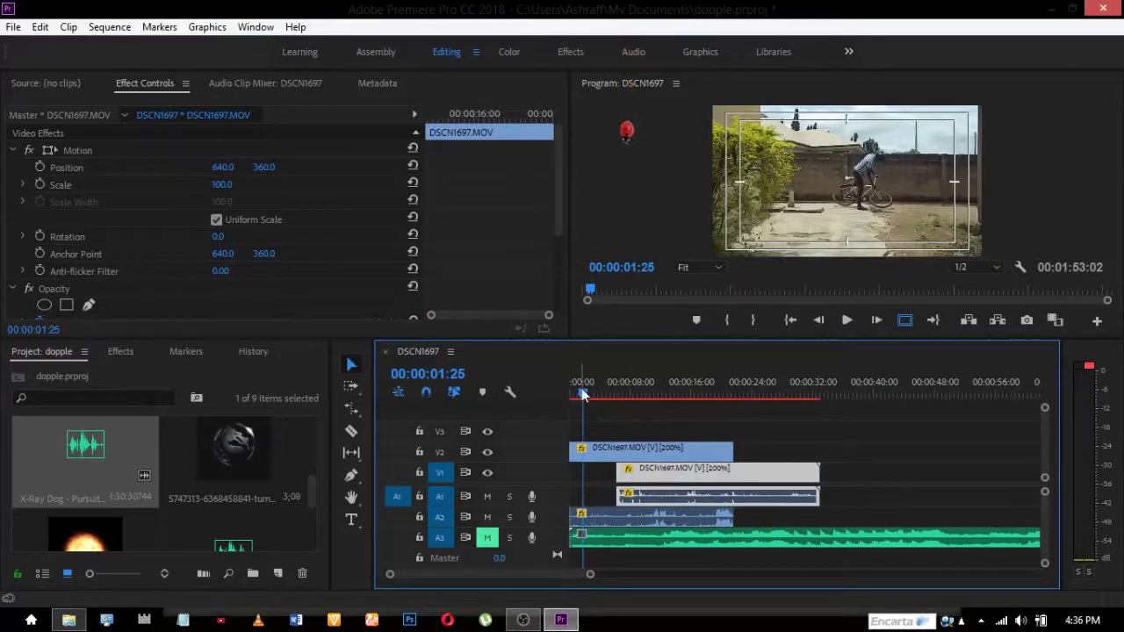
pyautogui.moveTo(578, 395)
pyautogui.mouseDown()
pyautogui.moveTo(568, 395)
pyautogui.moveTo(595, 399)
pyautogui.mouseUp()
pyautogui.moveTo(666, 472); pyautogui.dragTo(690, 475)
pyautogui.moveTo(596, 398); pyautogui.dragTo(624, 396)
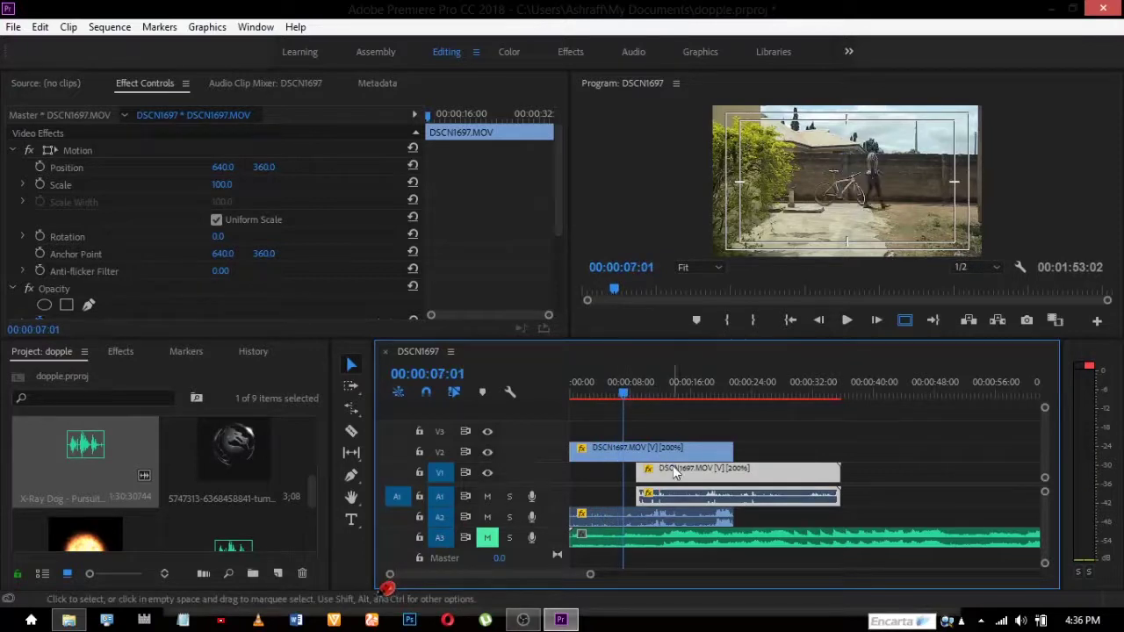
pyautogui.moveTo(665, 466); pyautogui.dragTo(678, 467)
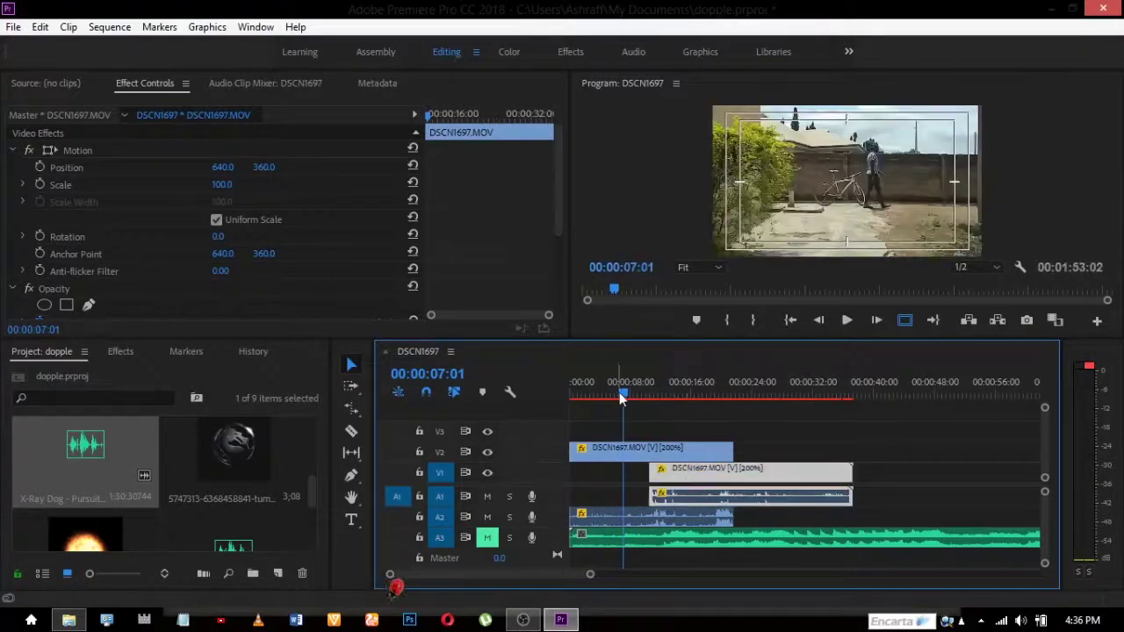
pyautogui.moveTo(616, 393); pyautogui.dragTo(633, 393)
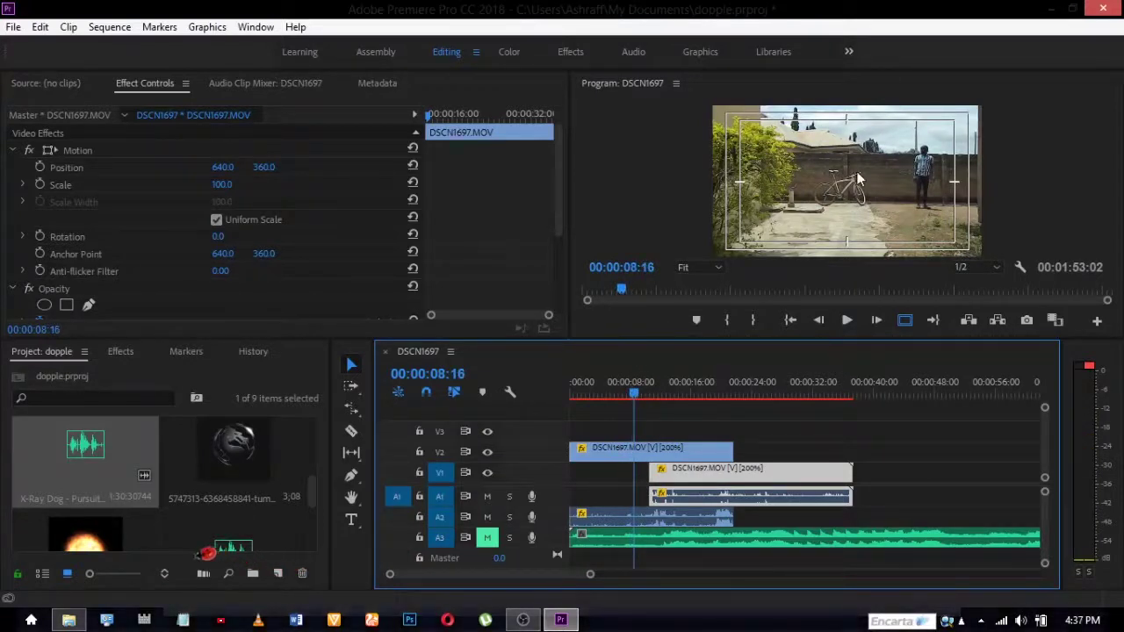
# Razor-cut the V2 clip at 00:00:07:24
pyautogui.click(893, 113)
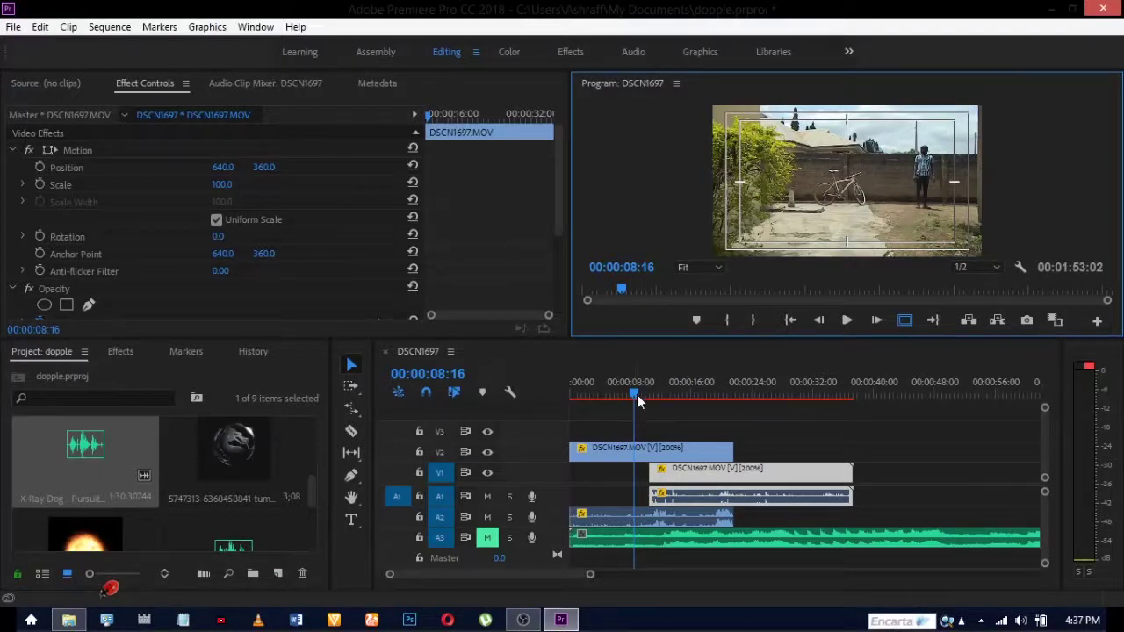
pyautogui.moveTo(637, 397); pyautogui.dragTo(632, 397)
pyautogui.press('c')
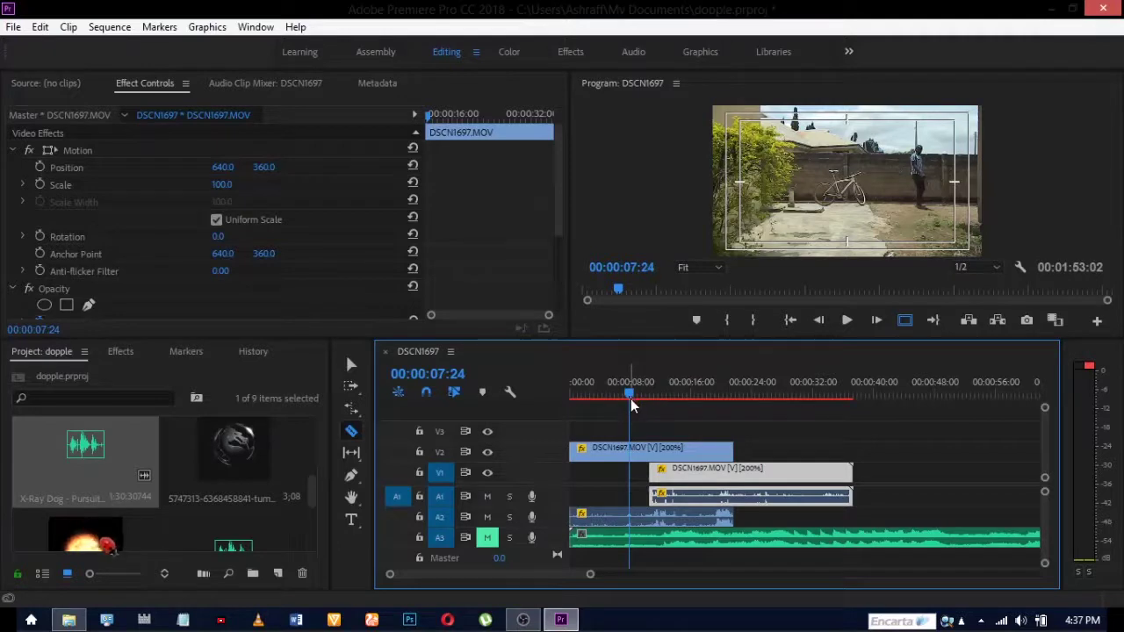
pyautogui.click(631, 451)
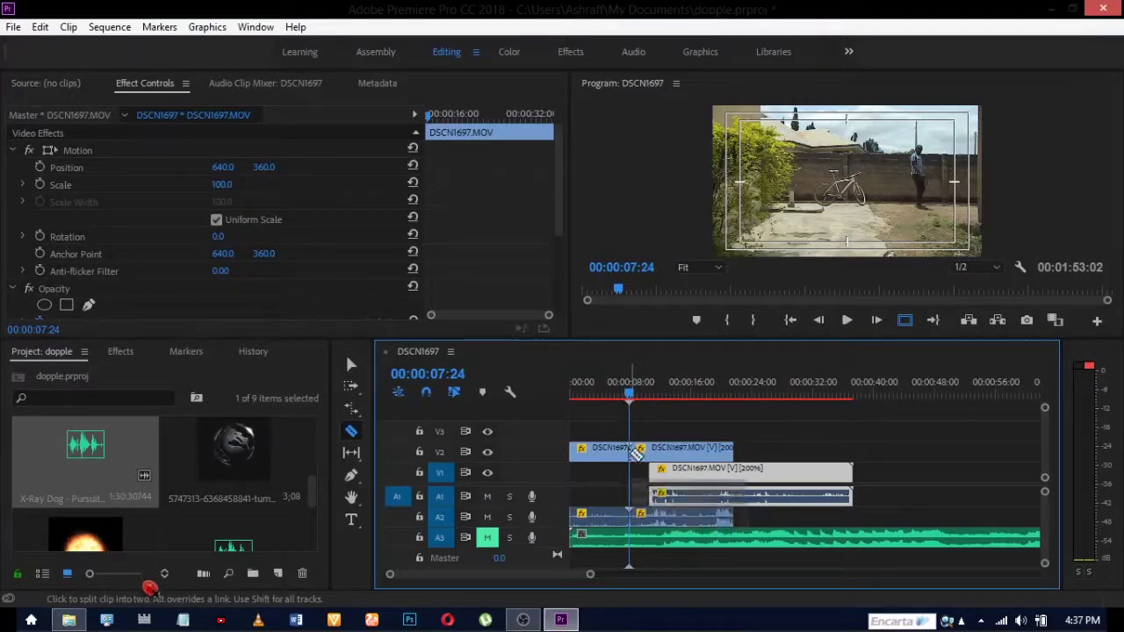
pyautogui.moveTo(628, 387); pyautogui.dragTo(645, 398)
# Nudge the V1 clip slightly later and preview the frames past the cut
pyautogui.press('v')
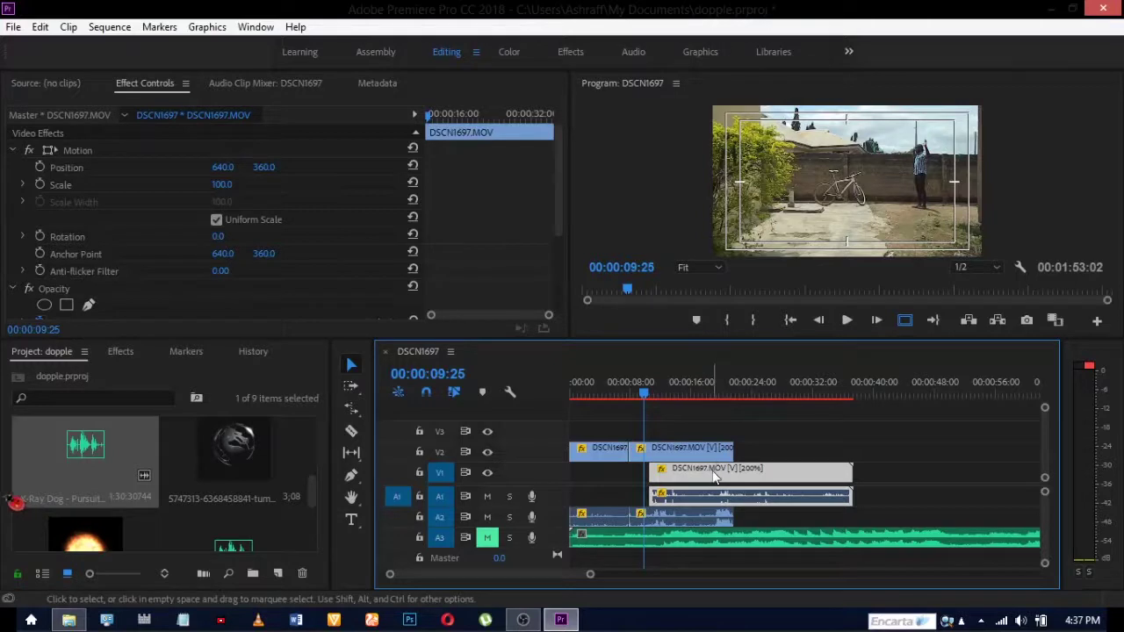
pyautogui.moveTo(719, 474); pyautogui.dragTo(732, 477)
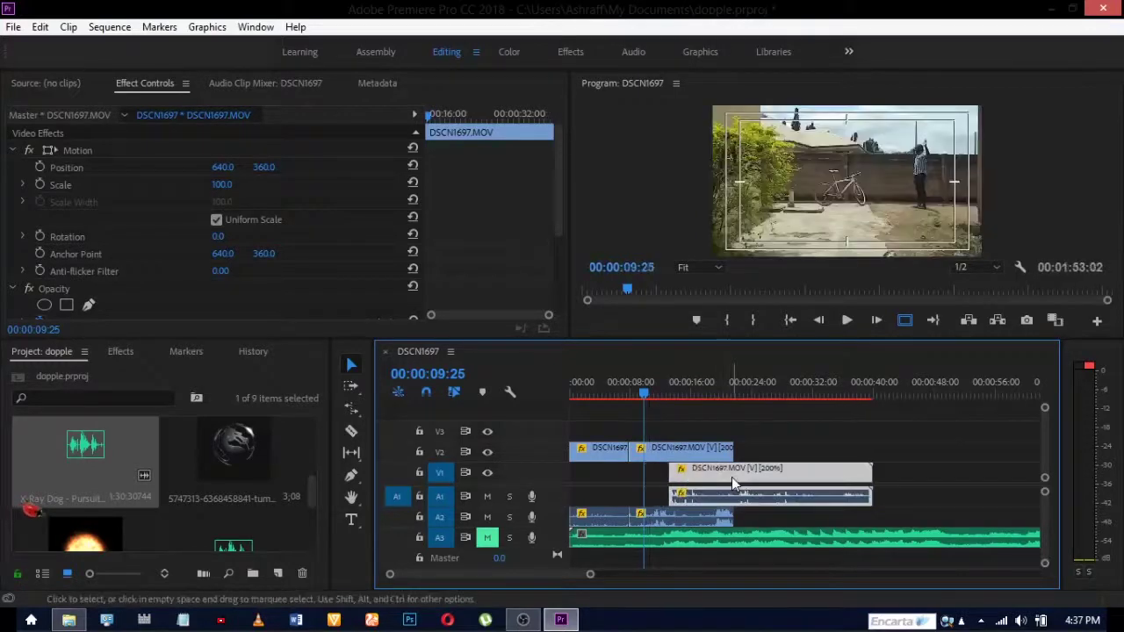
pyautogui.moveTo(657, 392); pyautogui.dragTo(643, 395)
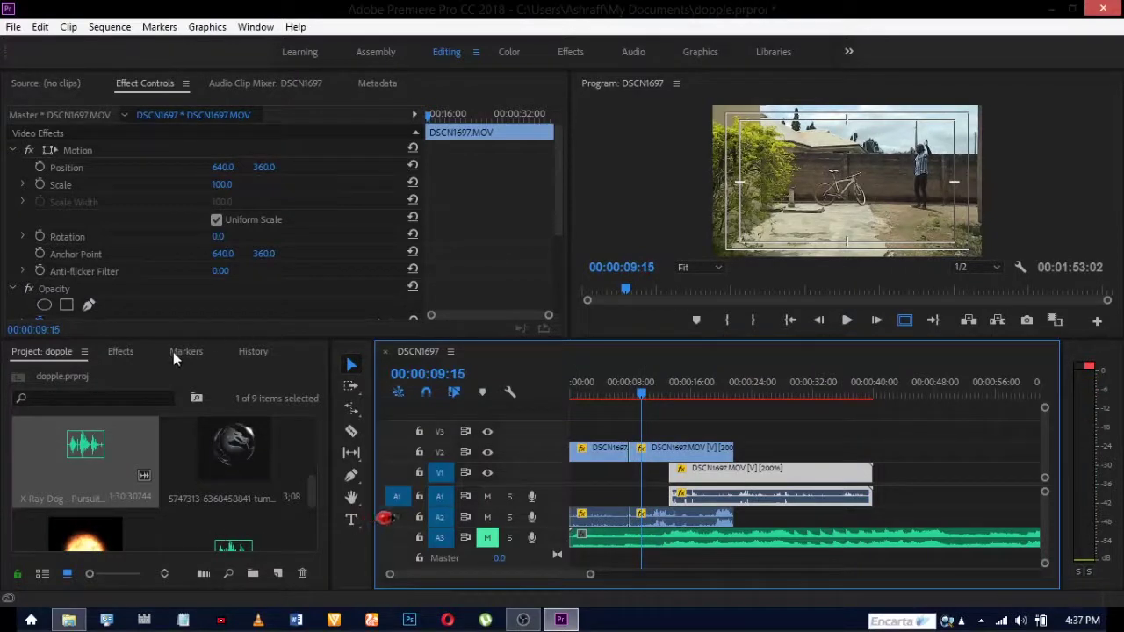
# Find the Crop effect and apply it to the second V2 clip piece
pyautogui.click(123, 352)
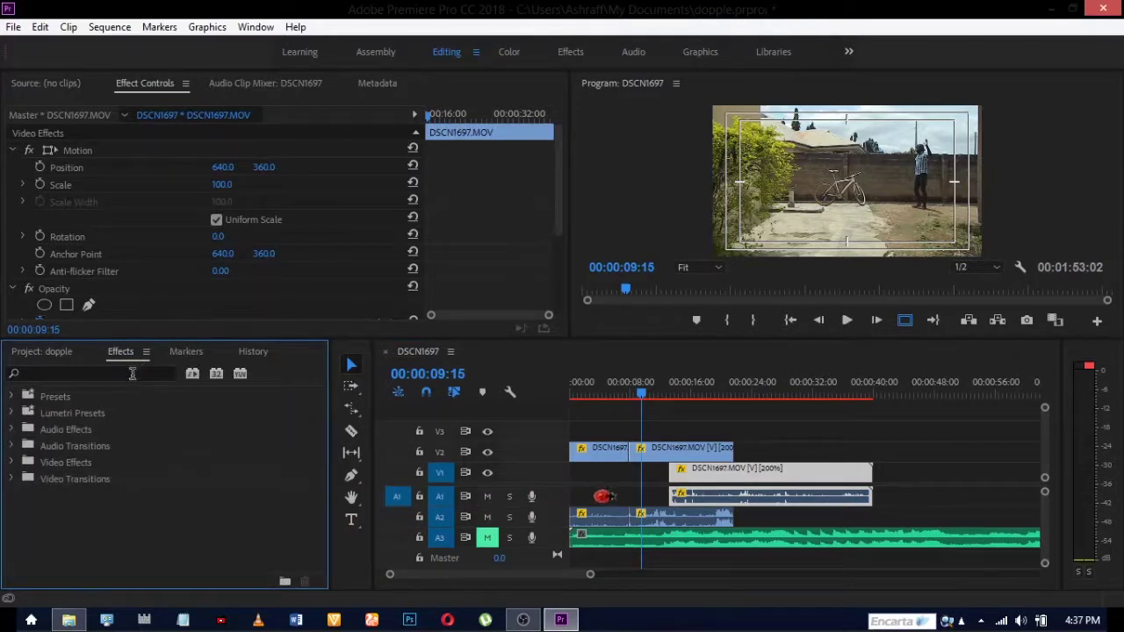
pyautogui.click(132, 373)
pyautogui.write('crop')
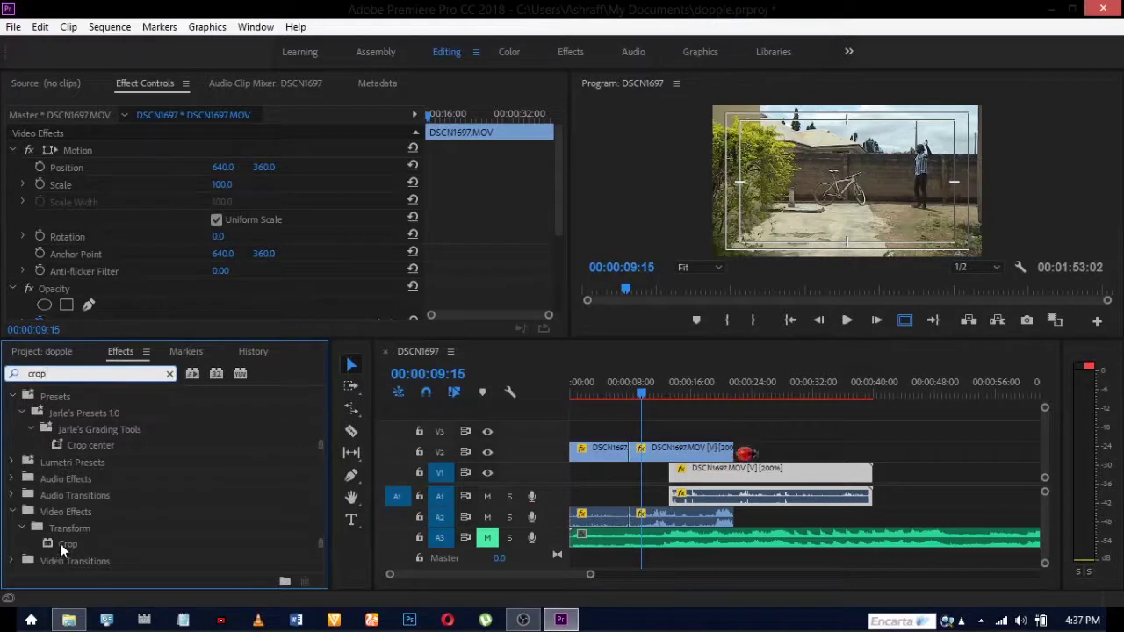
pyautogui.click(59, 544)
pyautogui.moveTo(226, 530); pyautogui.dragTo(651, 453)
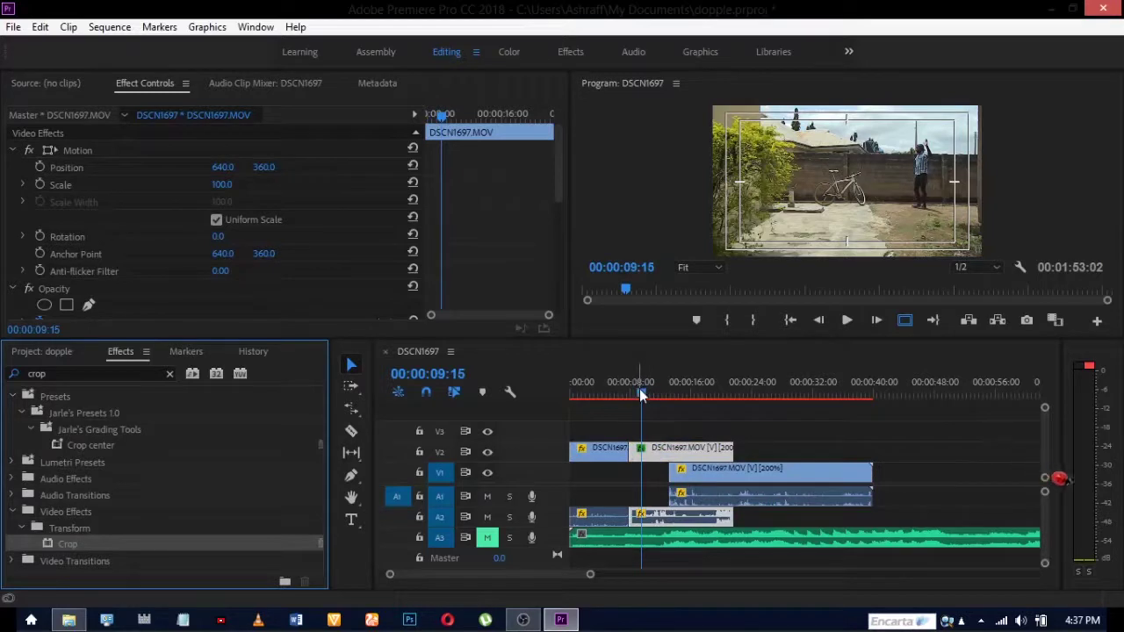
# Set the Crop Left value to 63% and preview the cropped frames around 10 seconds
pyautogui.moveTo(639, 389); pyautogui.dragTo(641, 392)
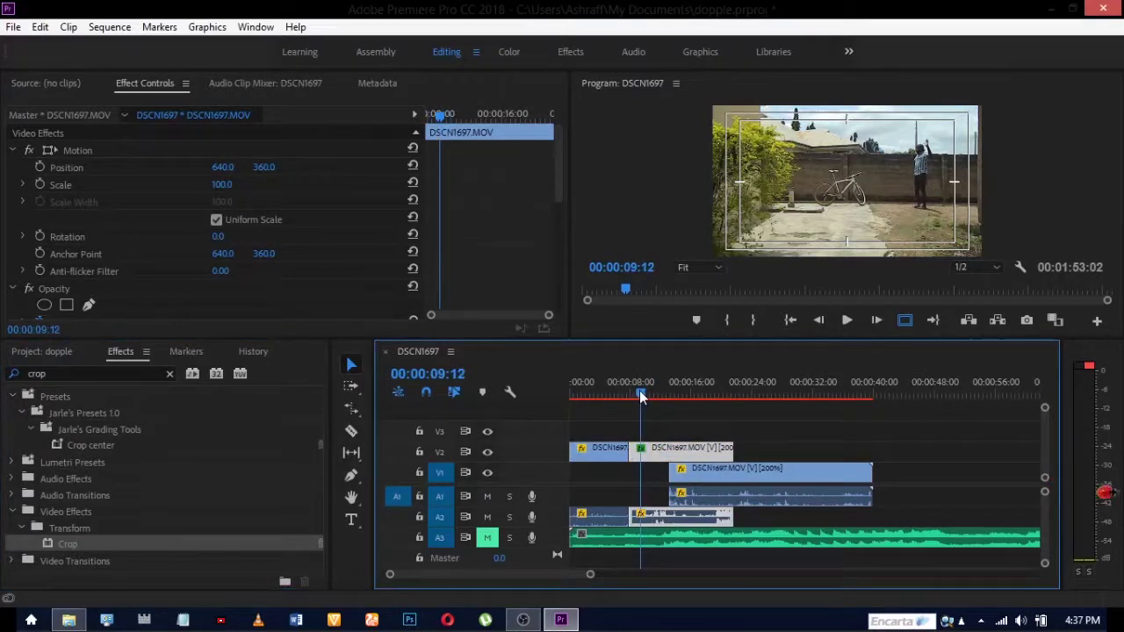
pyautogui.moveTo(556, 183); pyautogui.dragTo(552, 160)
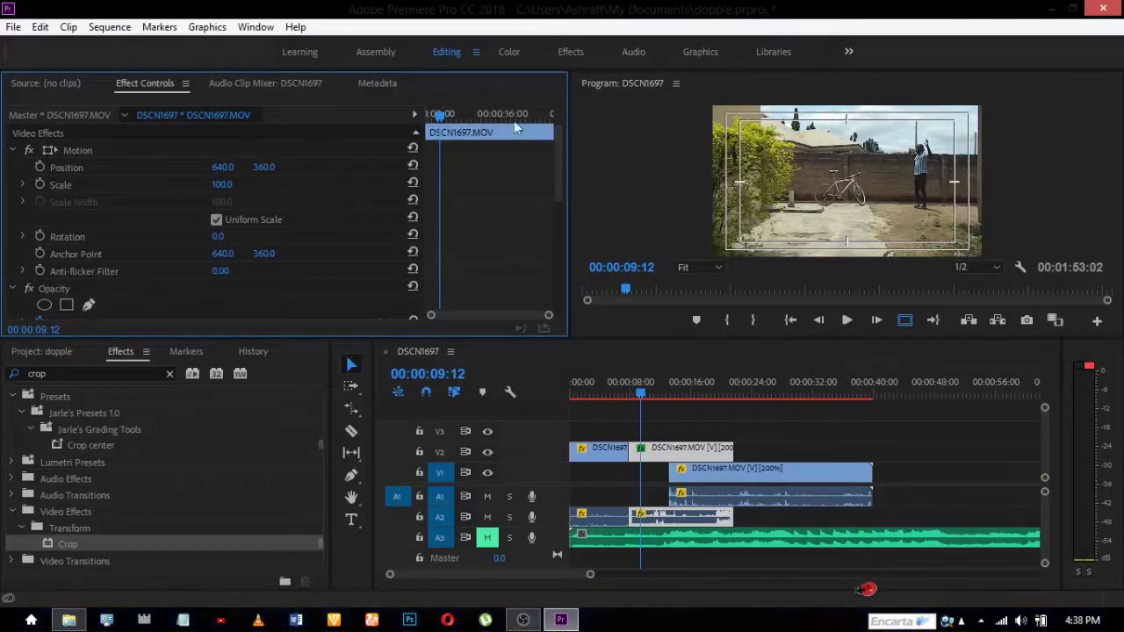
pyautogui.moveTo(556, 144); pyautogui.dragTo(554, 225)
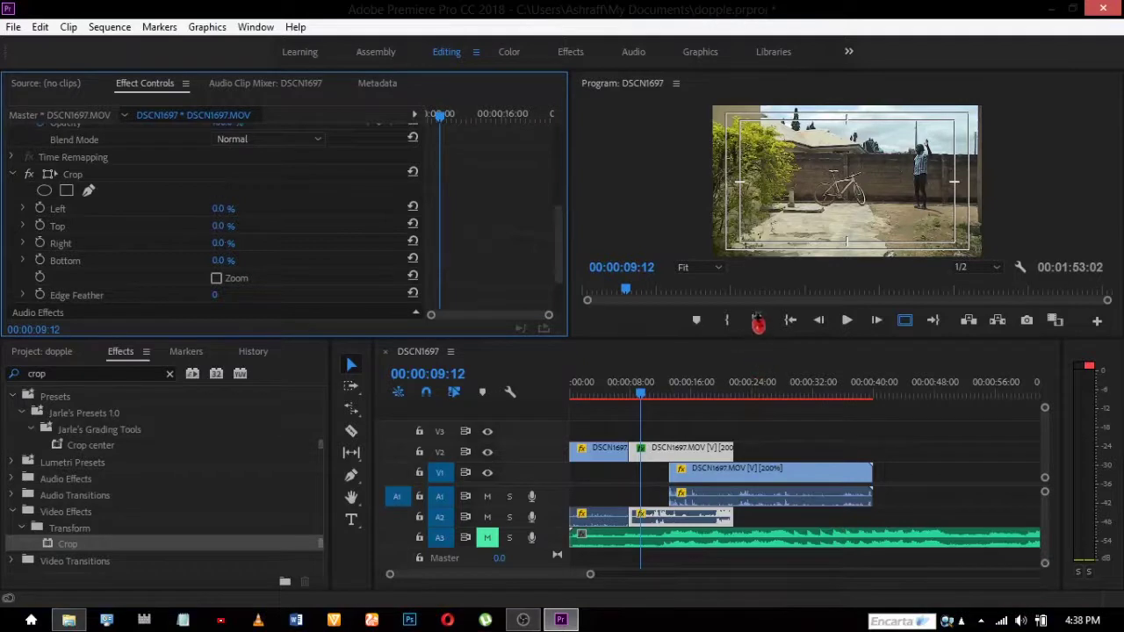
pyautogui.moveTo(219, 208); pyautogui.dragTo(294, 209)
pyautogui.moveTo(765, 290); pyautogui.dragTo(632, 115)
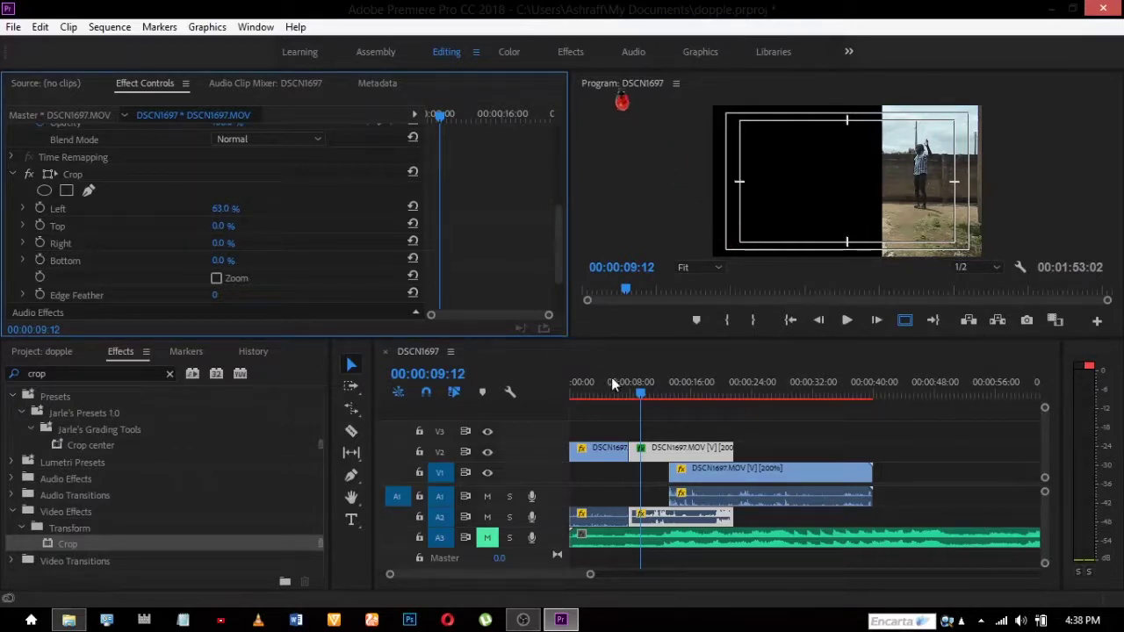
pyautogui.moveTo(642, 395); pyautogui.dragTo(649, 397)
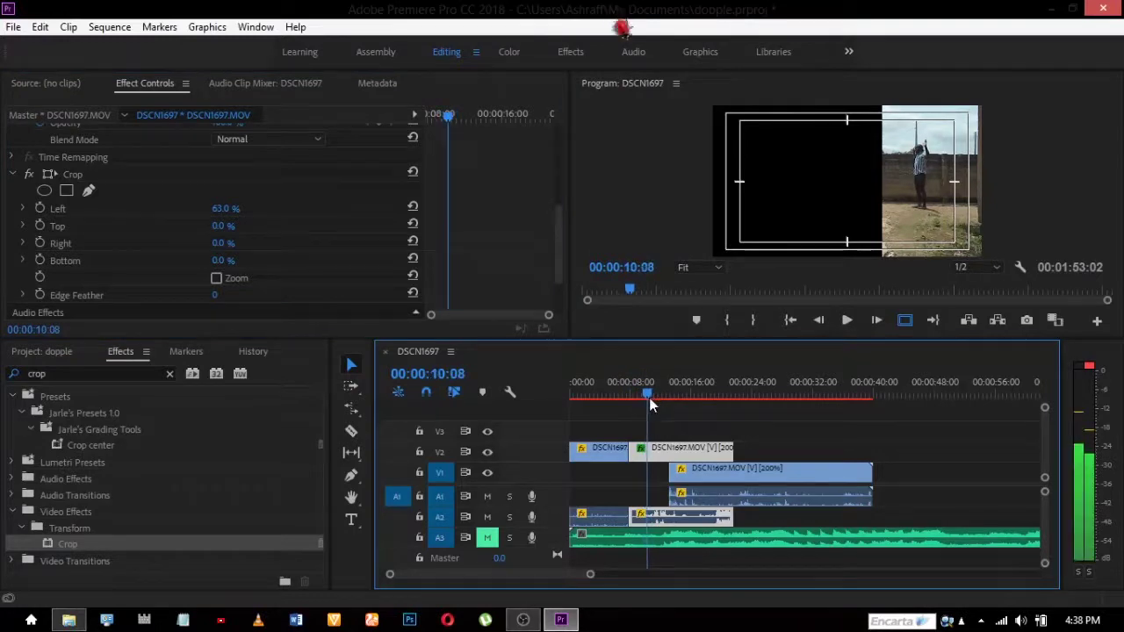
pyautogui.click(697, 479)
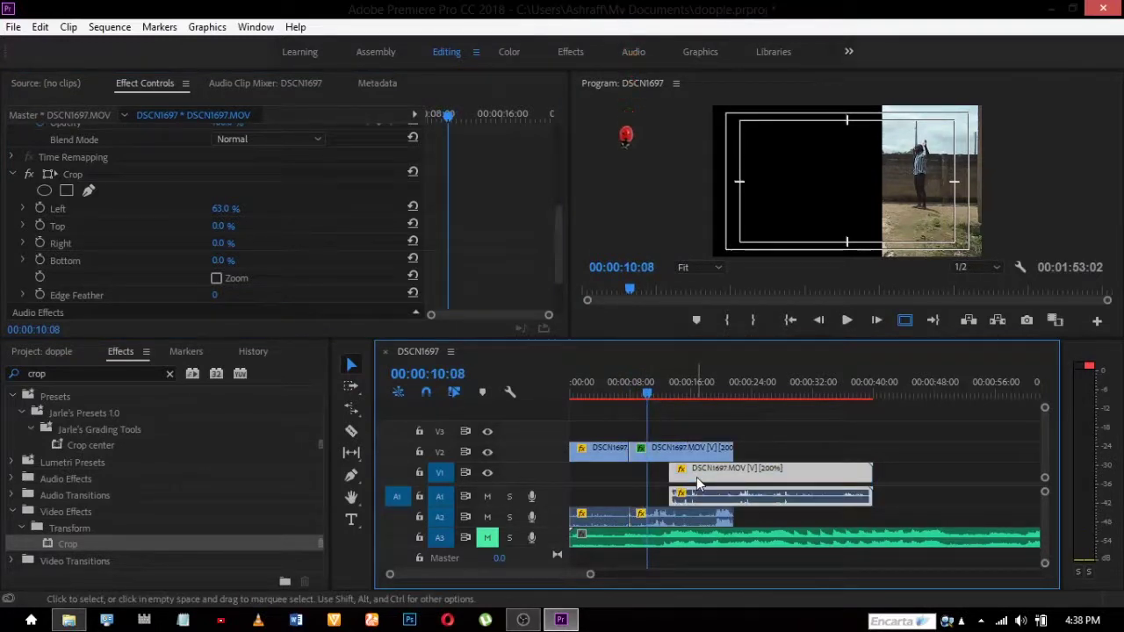
# Align the V1 clip with the V2 cut, save, and scrub the composite from 7 to 16 seconds
pyautogui.moveTo(696, 477); pyautogui.dragTo(667, 481)
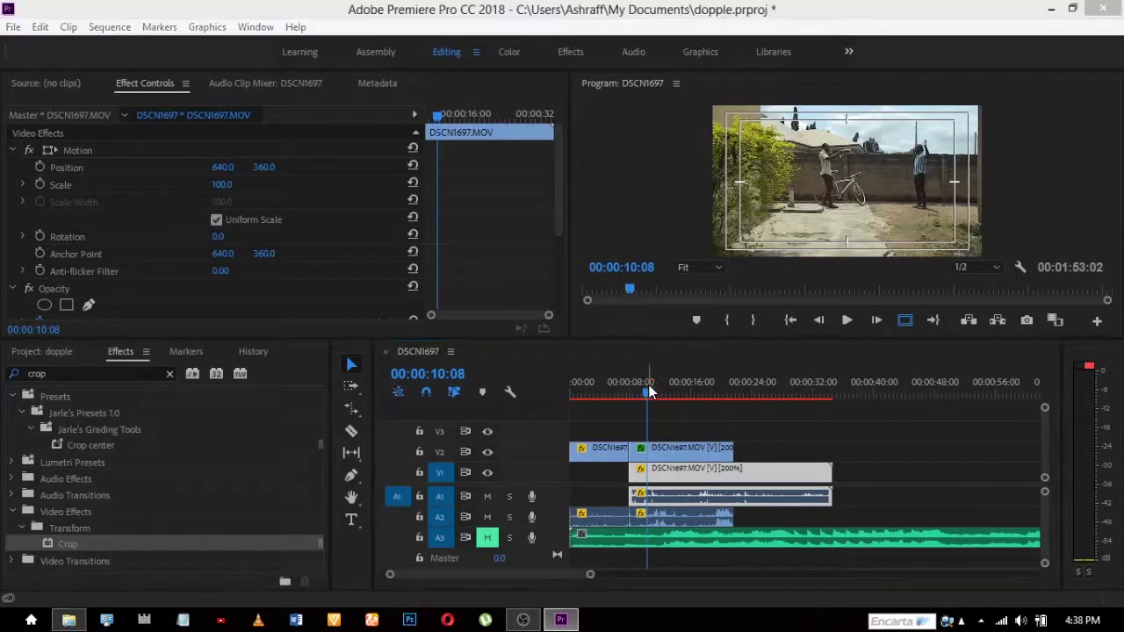
pyautogui.hotkey('ctrl', 's')
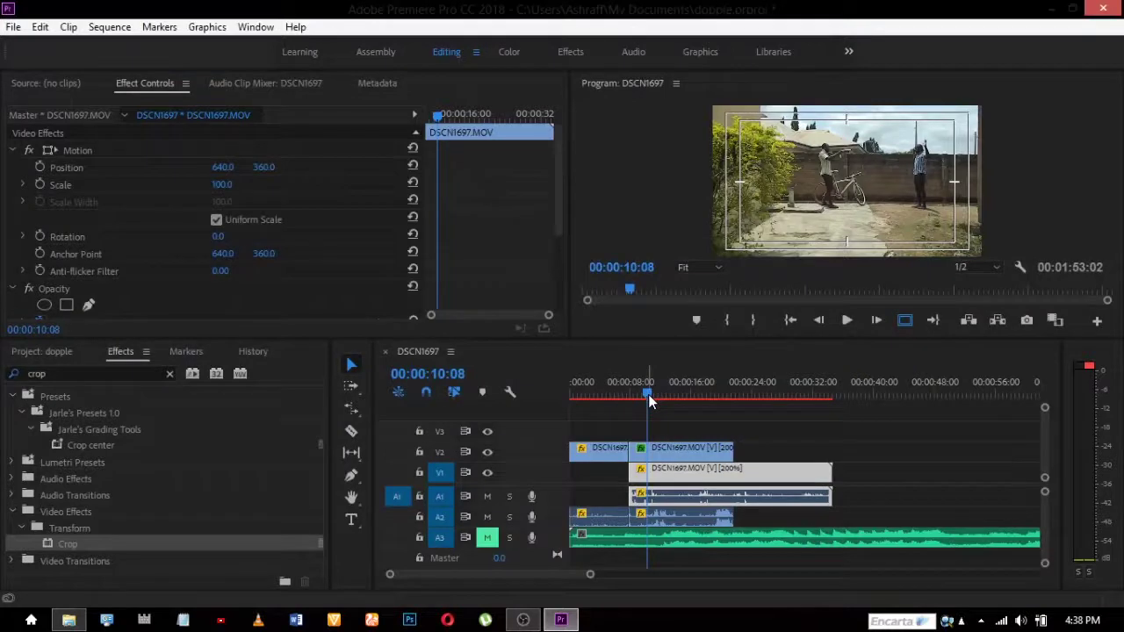
pyautogui.moveTo(649, 394)
pyautogui.mouseDown()
pyautogui.moveTo(627, 399)
pyautogui.moveTo(657, 402)
pyautogui.mouseUp()
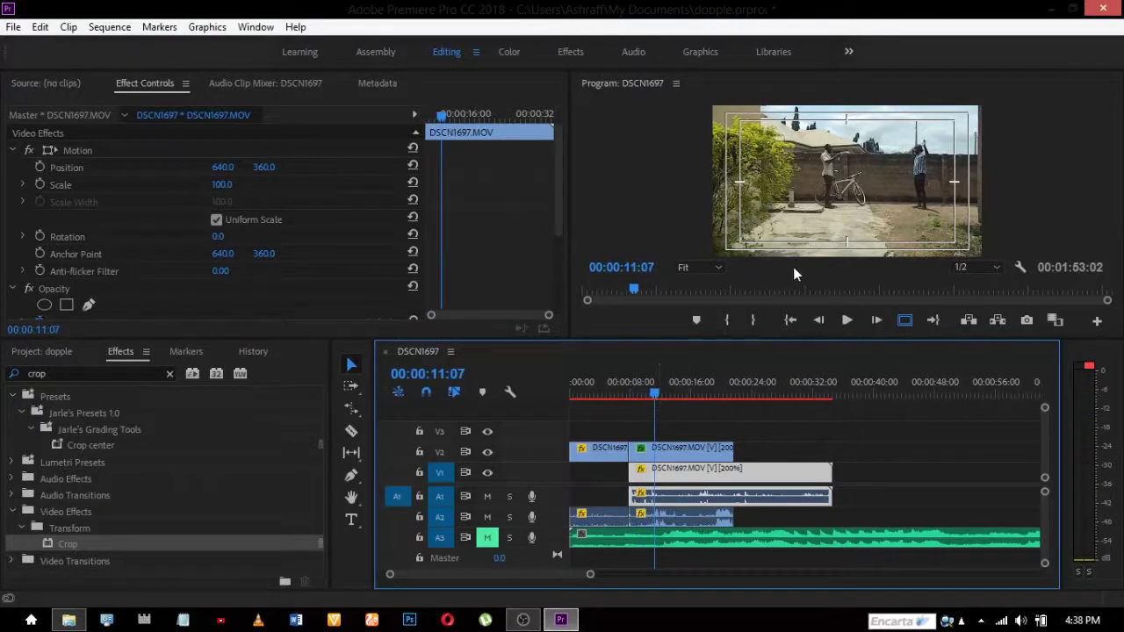
pyautogui.moveTo(678, 396); pyautogui.dragTo(703, 398)
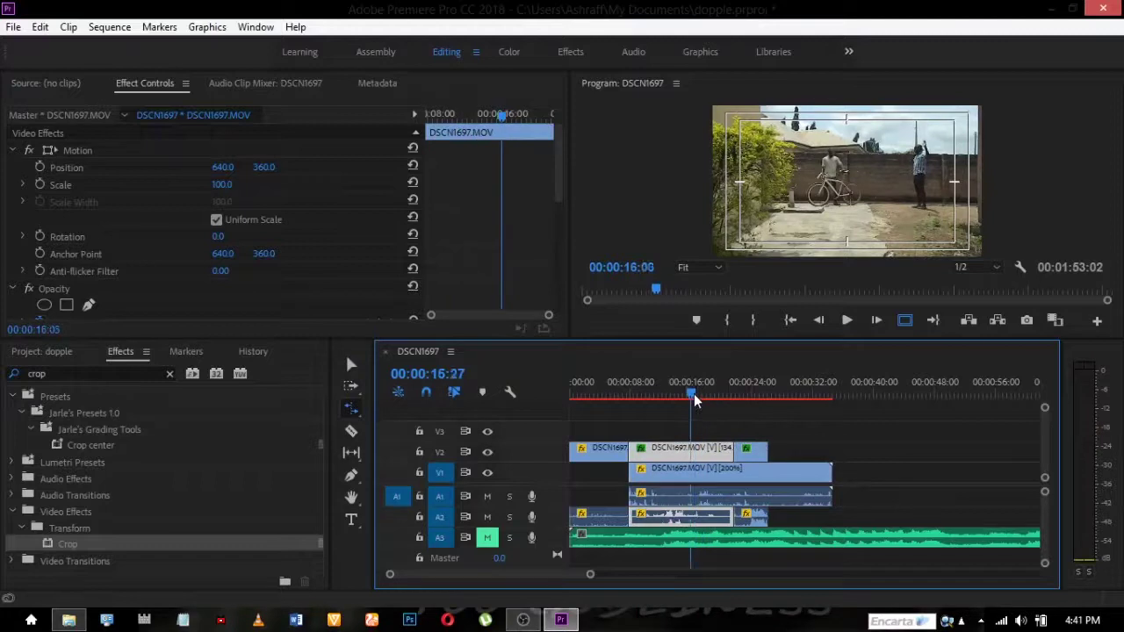
pyautogui.moveTo(694, 397); pyautogui.dragTo(691, 399)
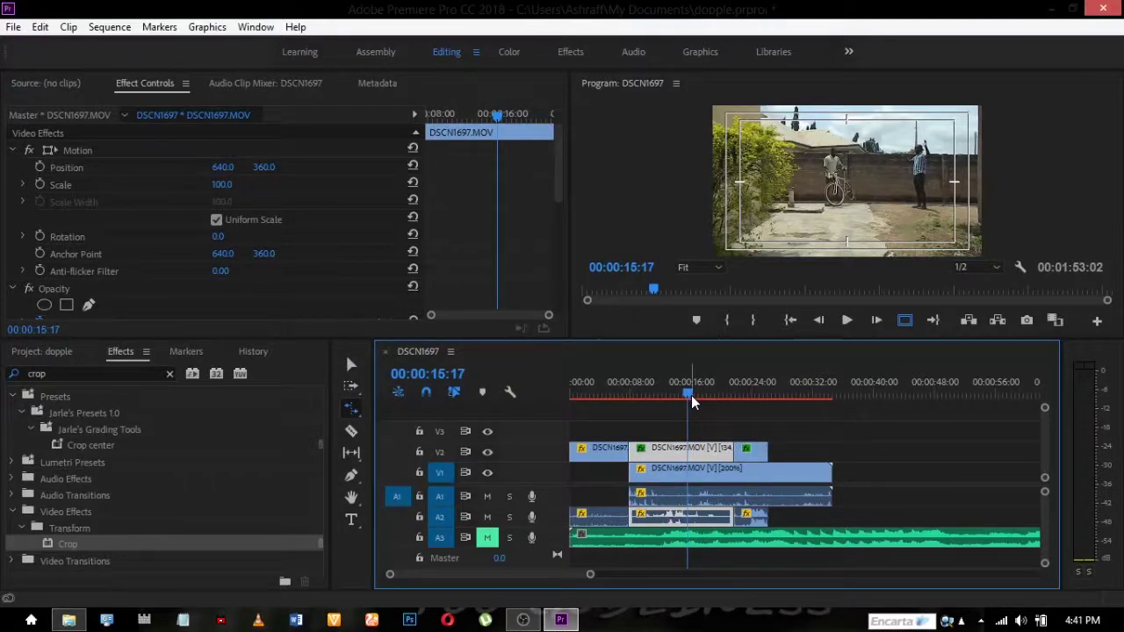
# Browse the Project bin and select the VID_20200420 clip
pyautogui.click(44, 350)
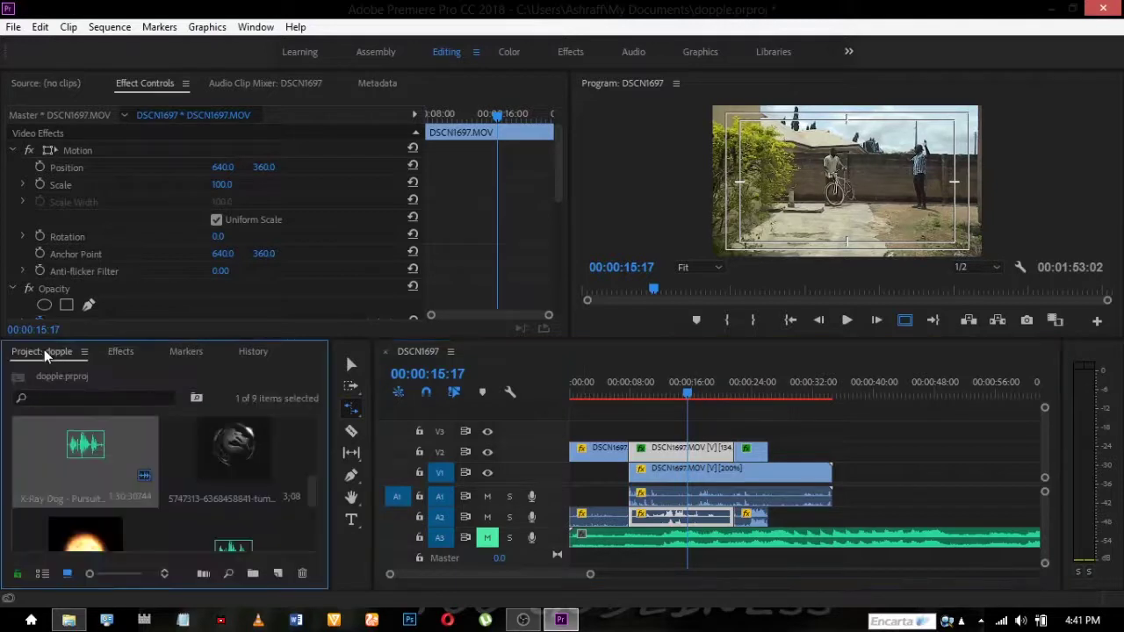
pyautogui.moveTo(313, 484); pyautogui.dragTo(322, 446)
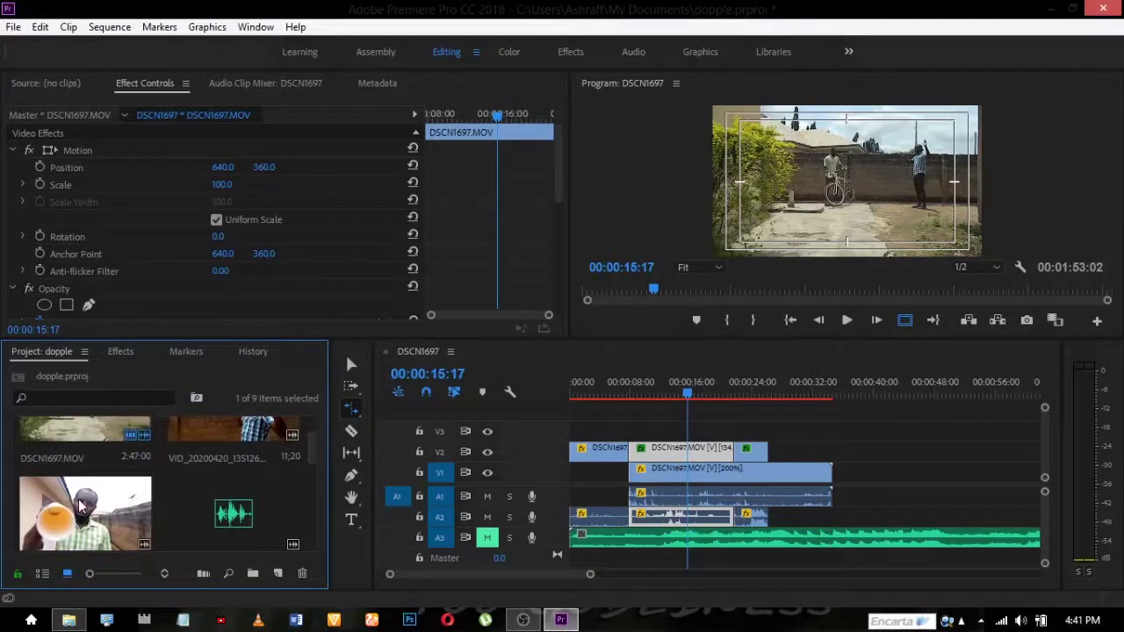
pyautogui.click(231, 431)
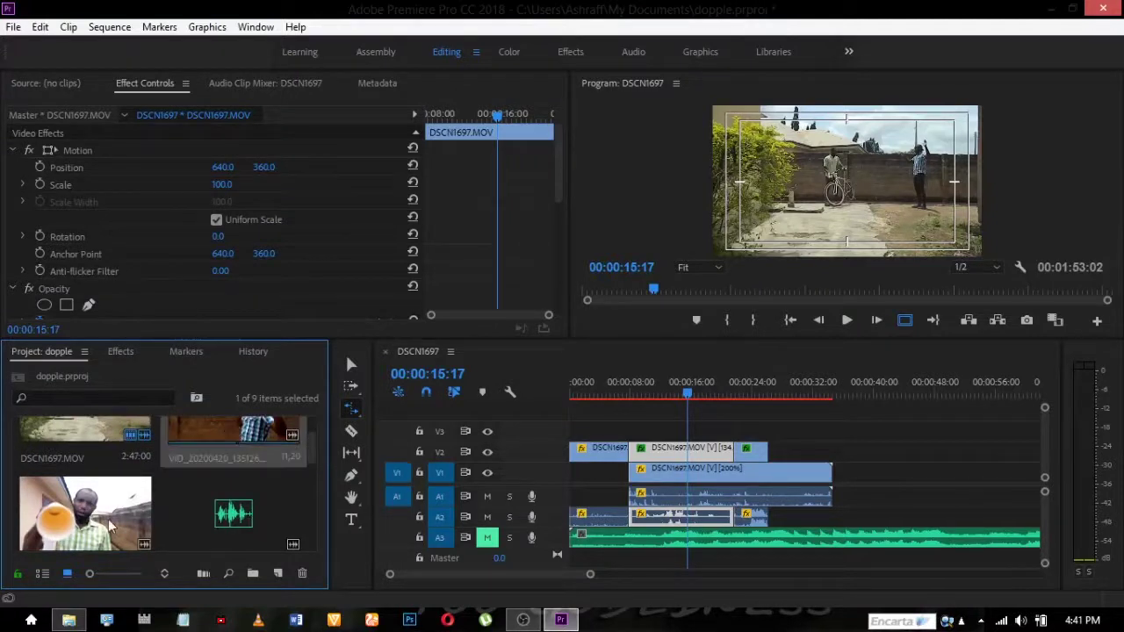
pyautogui.click(94, 523)
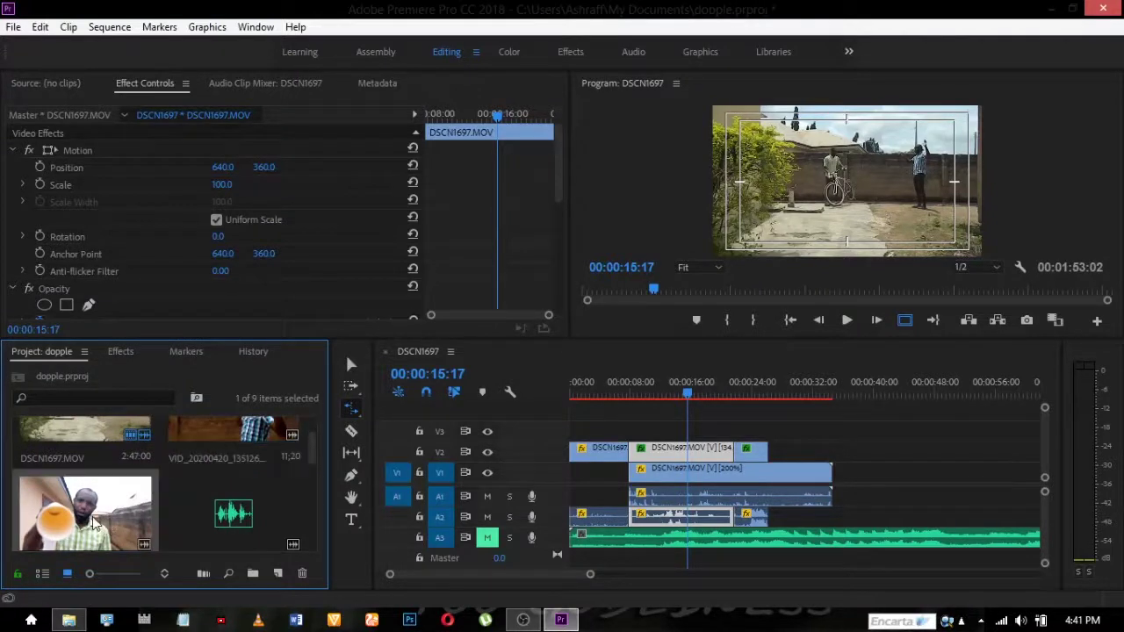
pyautogui.click(257, 429)
pyautogui.scroll(2, 313, 453)
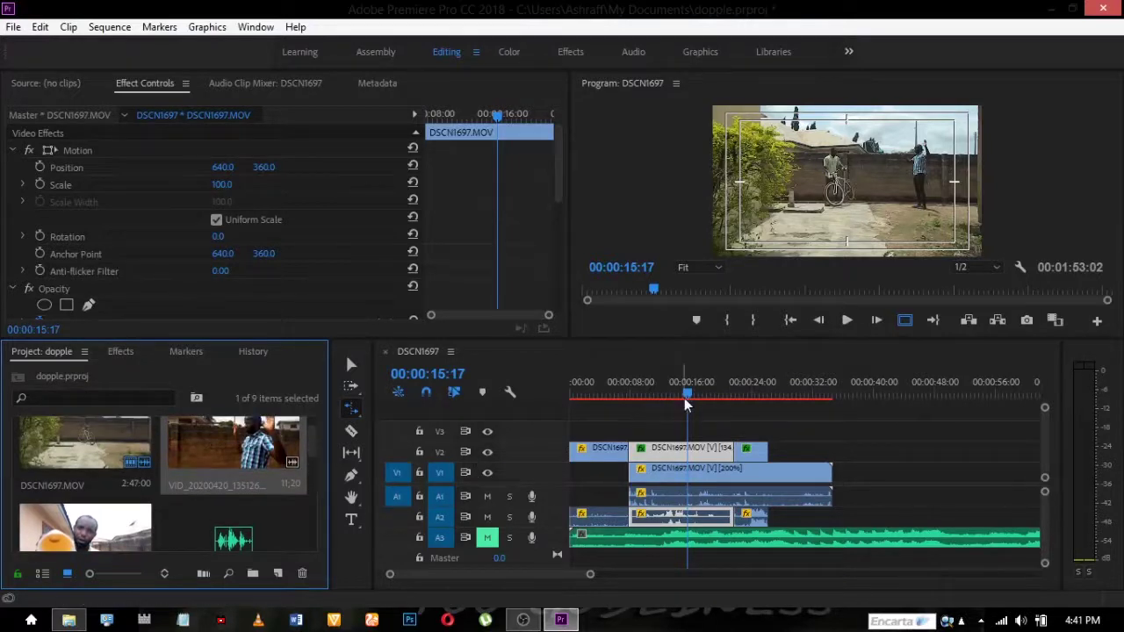
# Cut V2 and V1 at 00:00:14:22 and marquee-select the pieces after the cut
pyautogui.press('c')
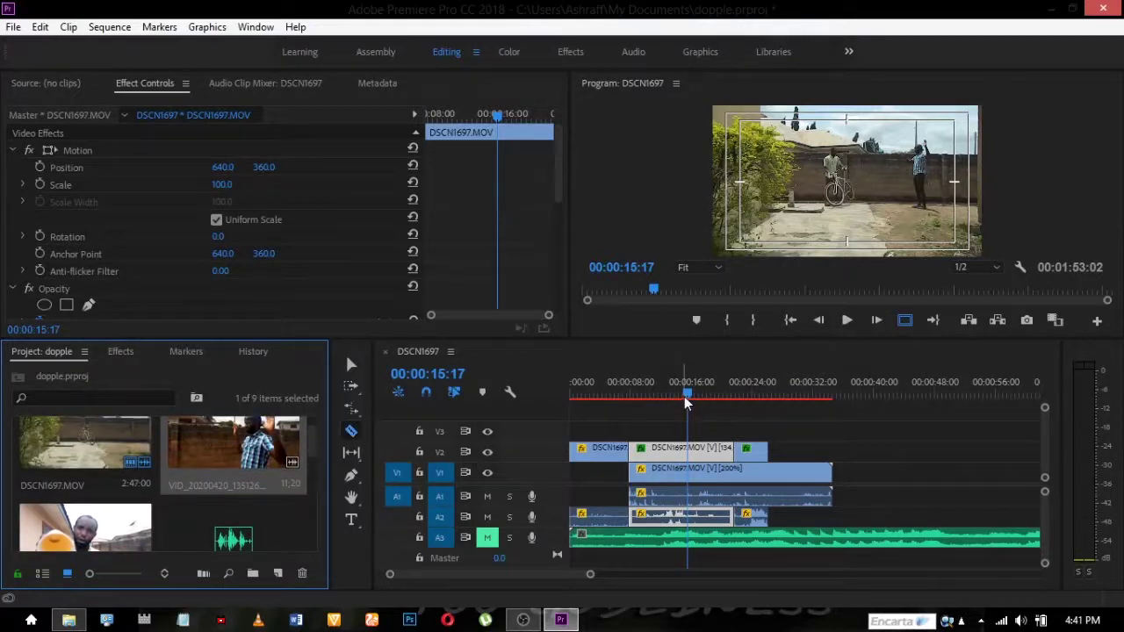
pyautogui.press('=')
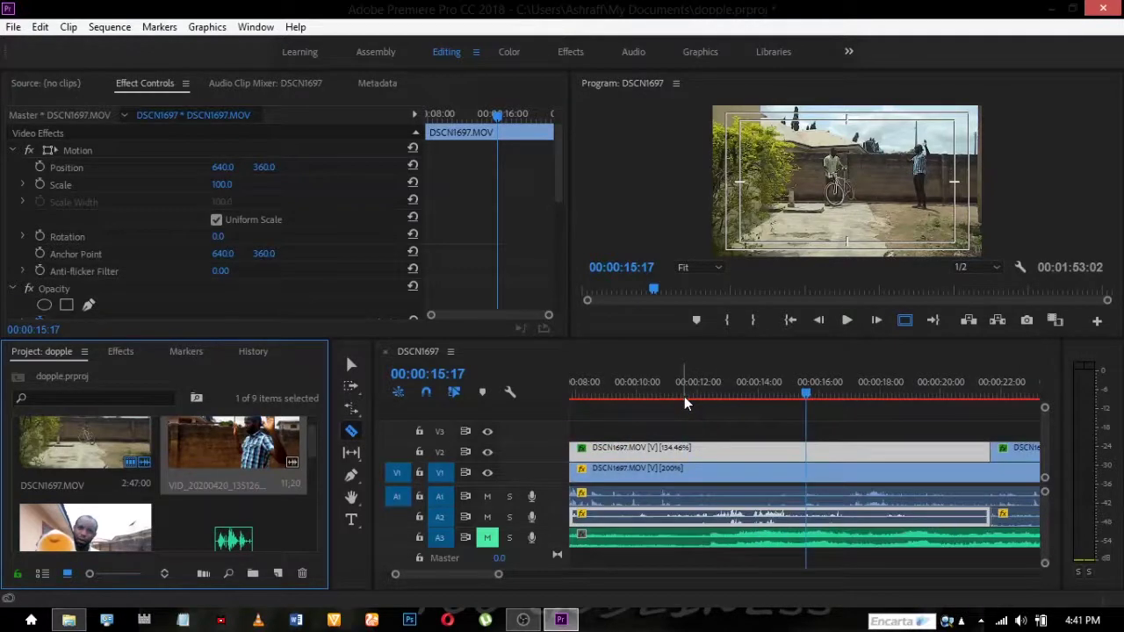
pyautogui.moveTo(809, 391); pyautogui.dragTo(782, 399)
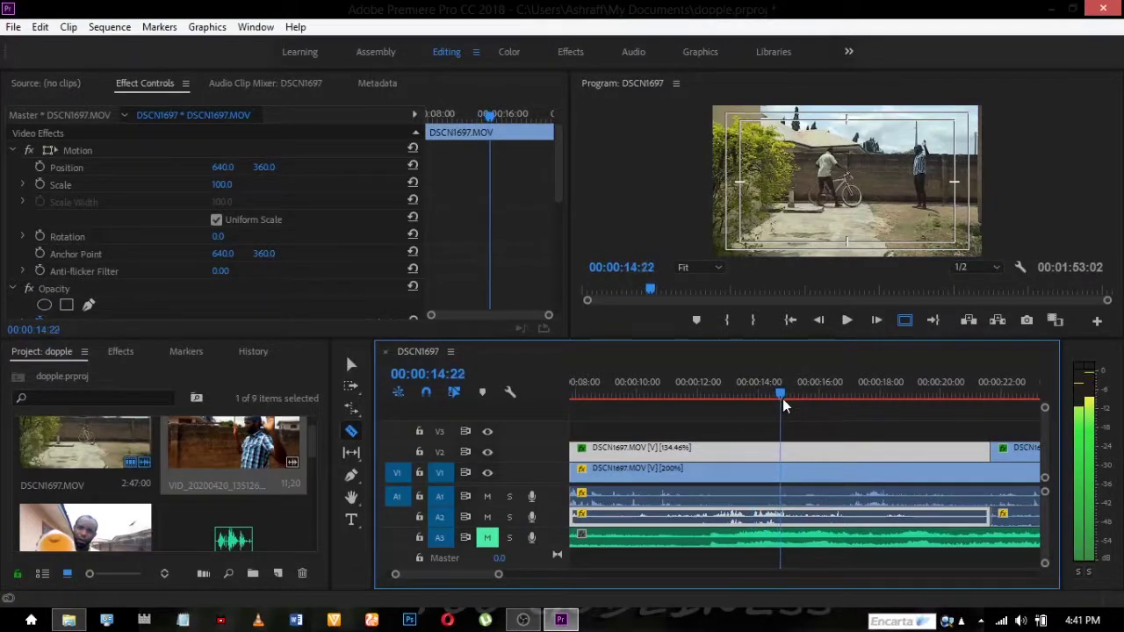
pyautogui.click(788, 454)
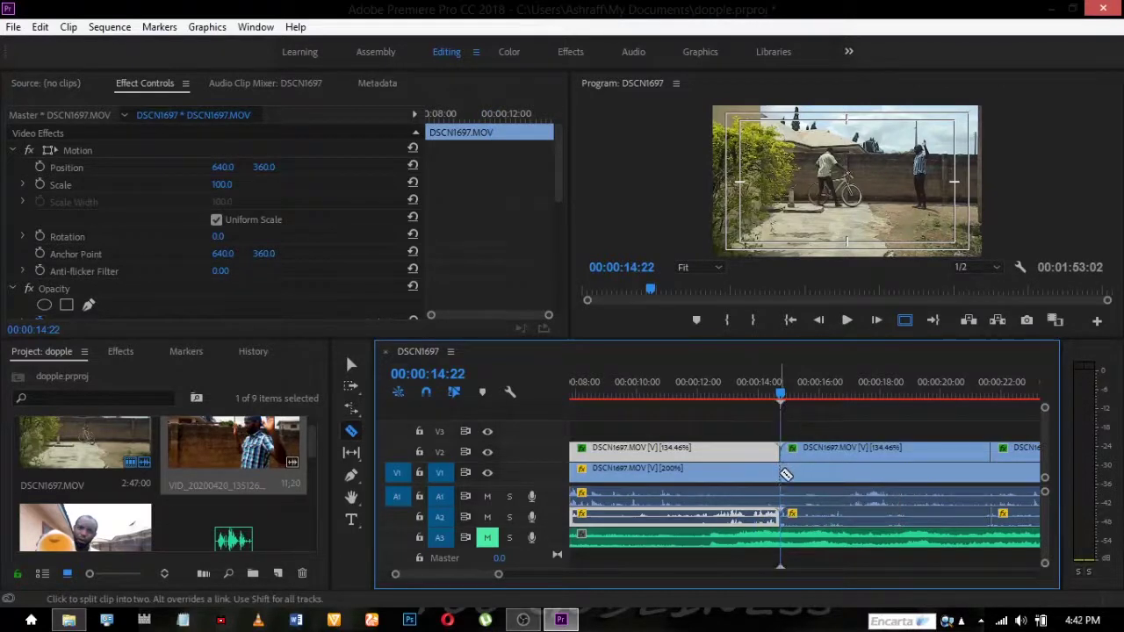
pyautogui.click(779, 472)
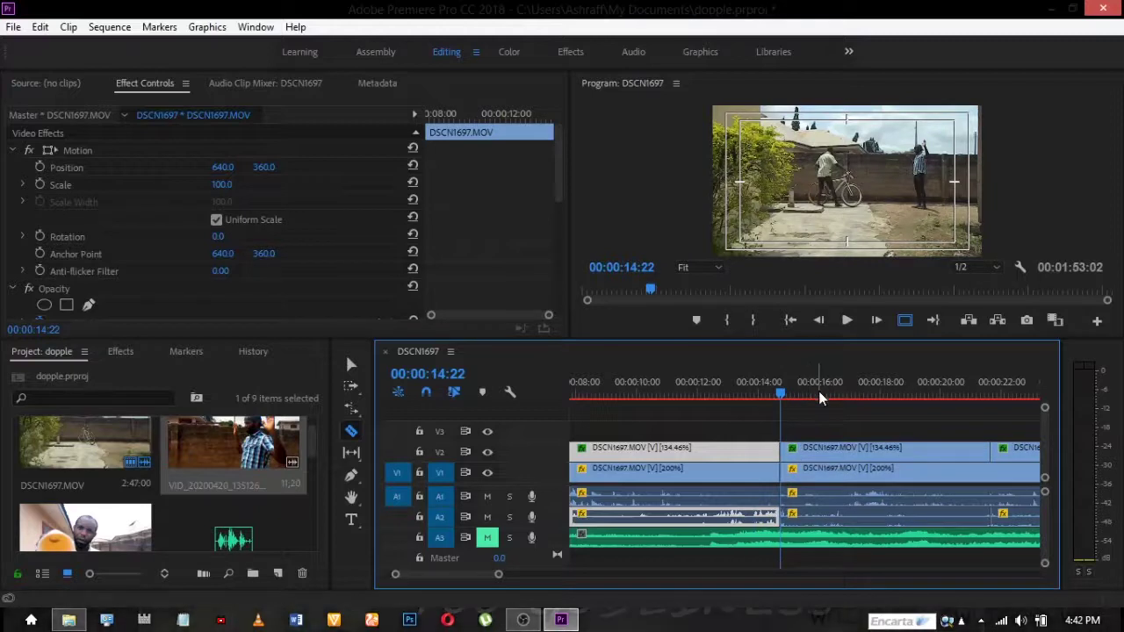
pyautogui.press('v')
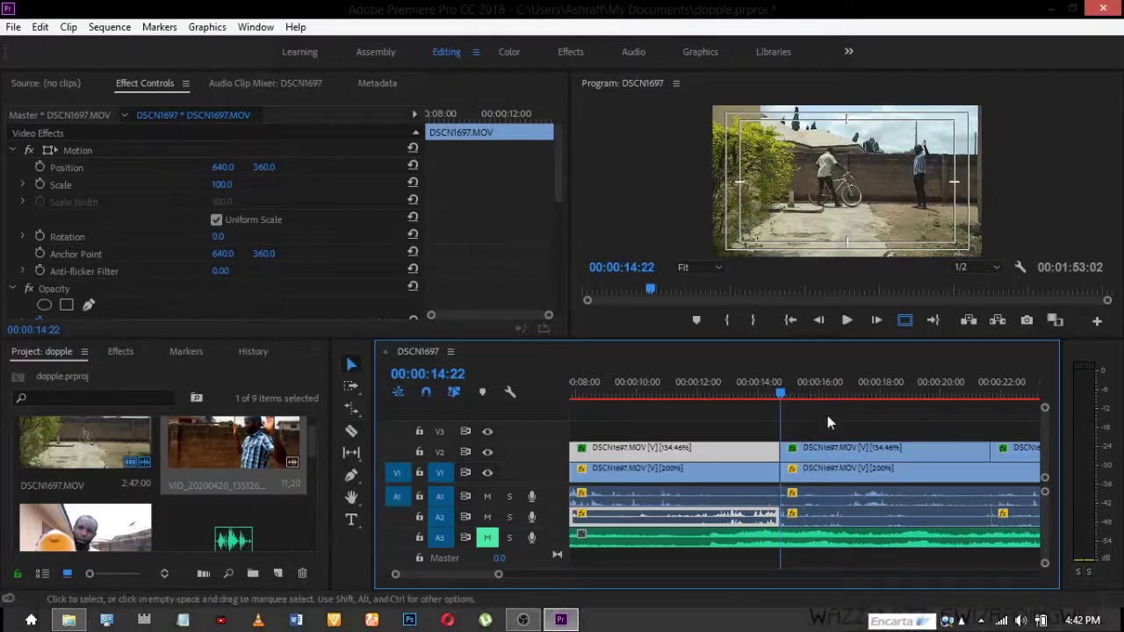
pyautogui.press('\\')
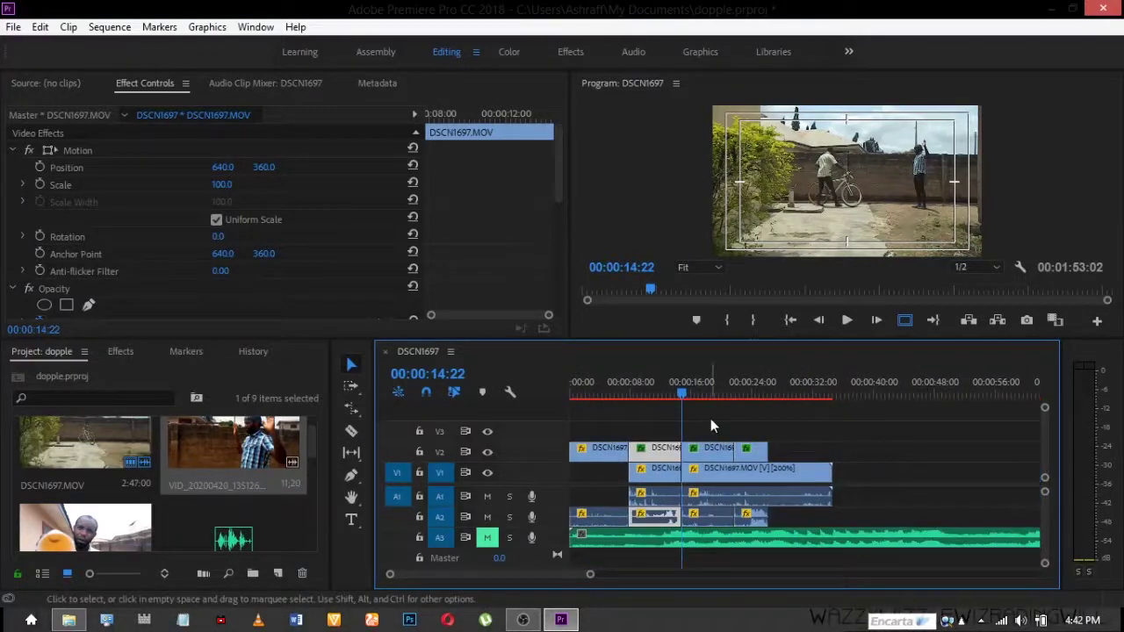
pyautogui.moveTo(711, 418); pyautogui.dragTo(745, 452)
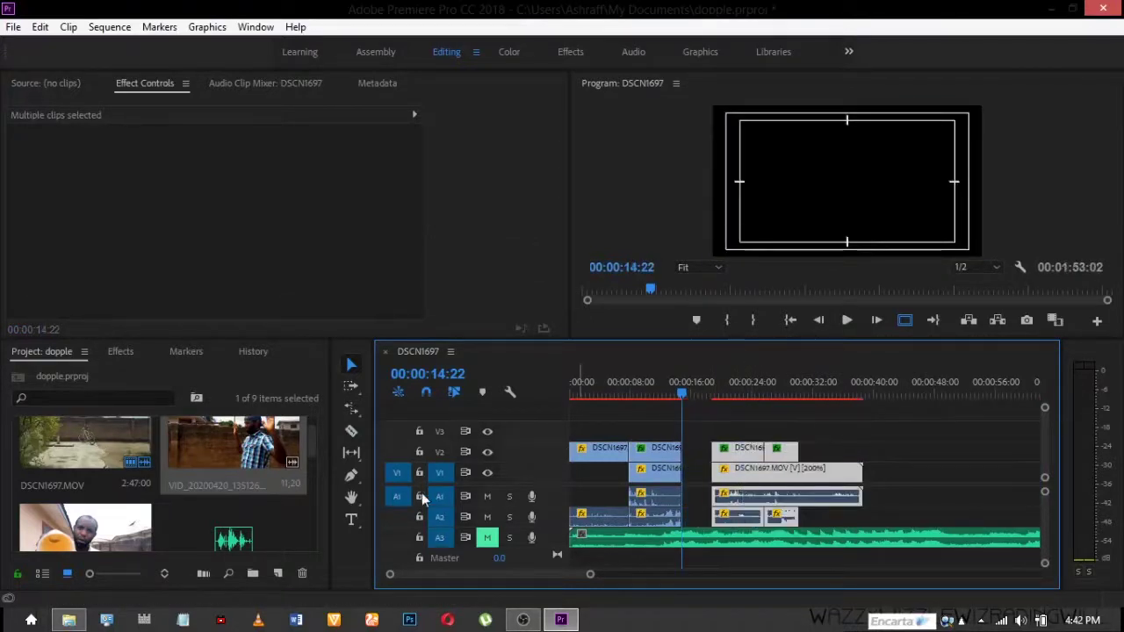
# Place a trimmed VID_20200420_135126 piece into the V1 gap and cue the cup clip at 05;11
pyautogui.click(247, 460)
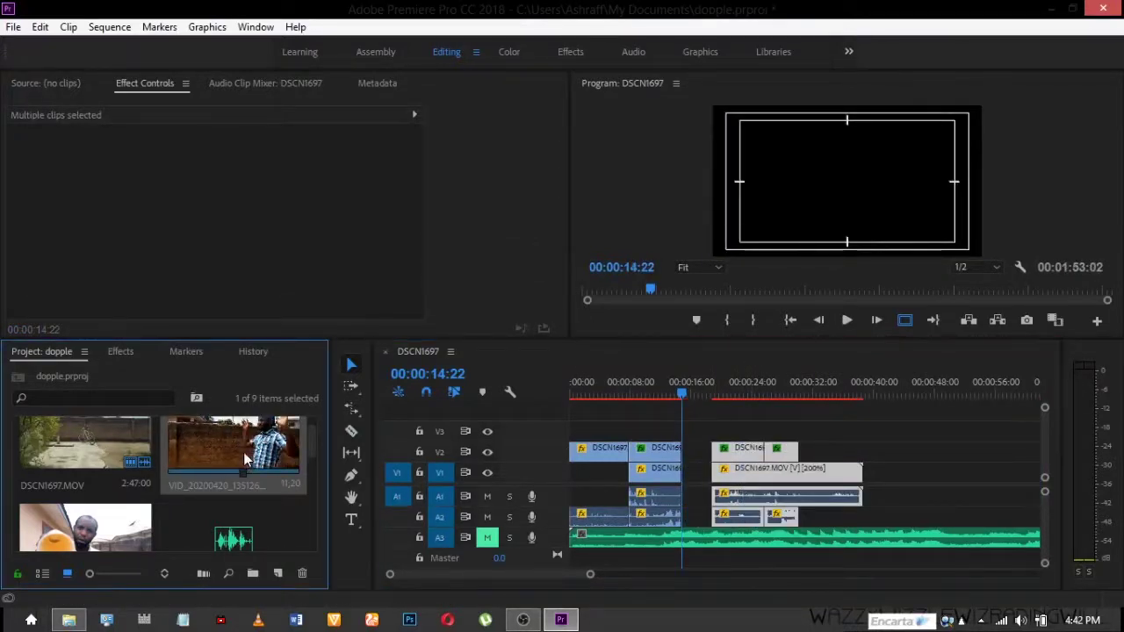
pyautogui.moveTo(243, 451); pyautogui.dragTo(919, 474)
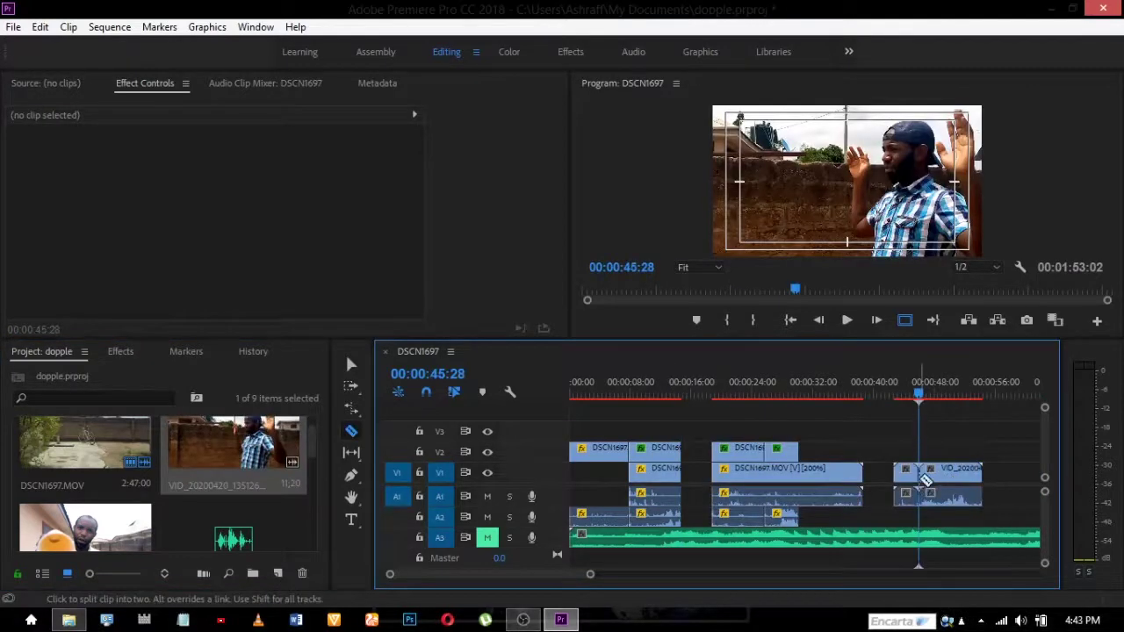
pyautogui.click(934, 473)
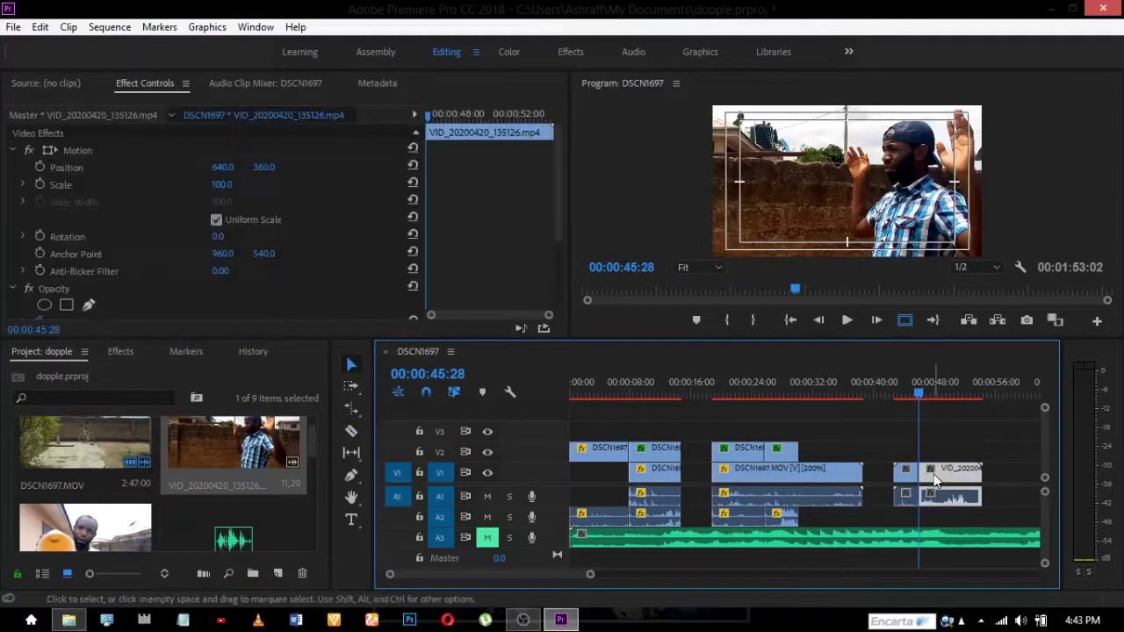
pyautogui.press('Delete')
pyautogui.moveTo(906, 475); pyautogui.dragTo(702, 475)
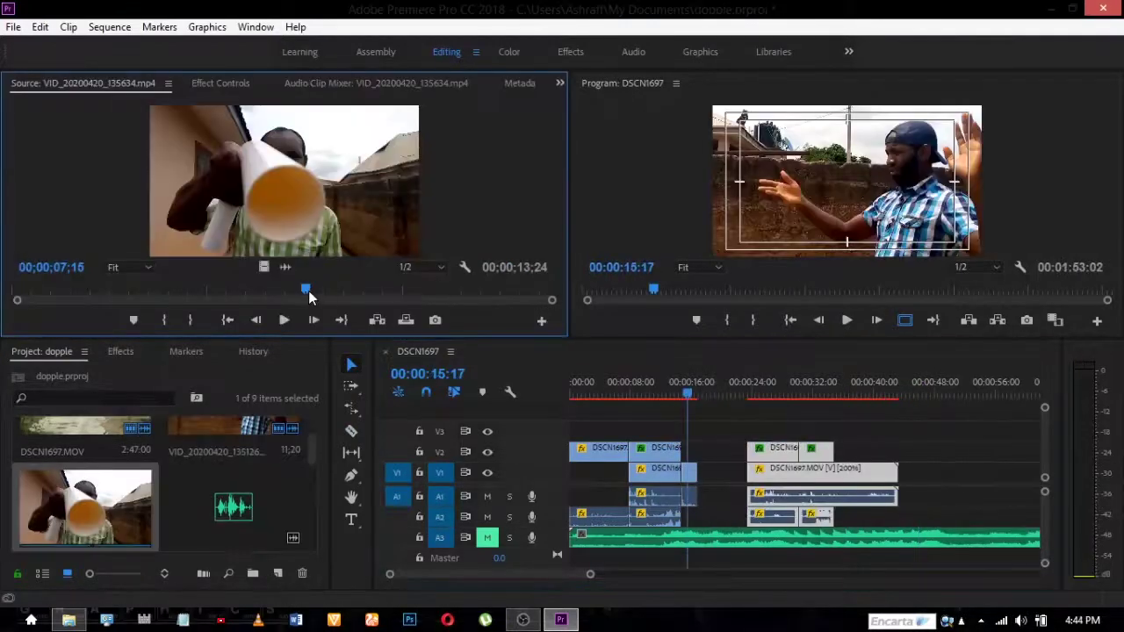
pyautogui.moveTo(309, 291); pyautogui.dragTo(226, 294)
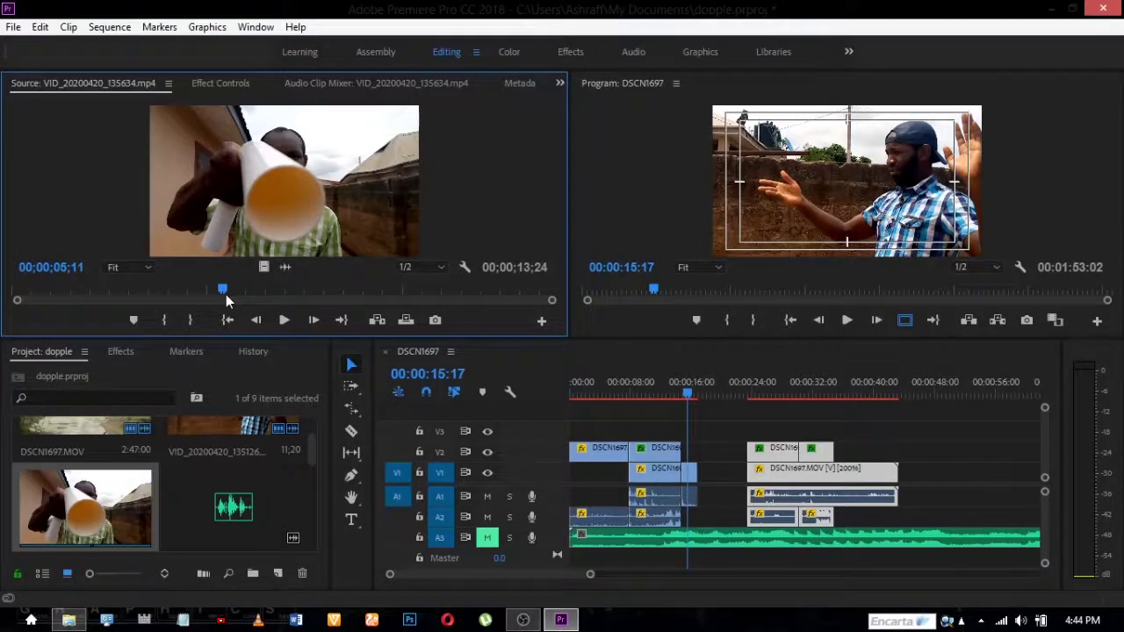
# Mark a 00;00;01;19 cup-clip range from 05;11 and drop its video only after the shirt clip
pyautogui.click(164, 321)
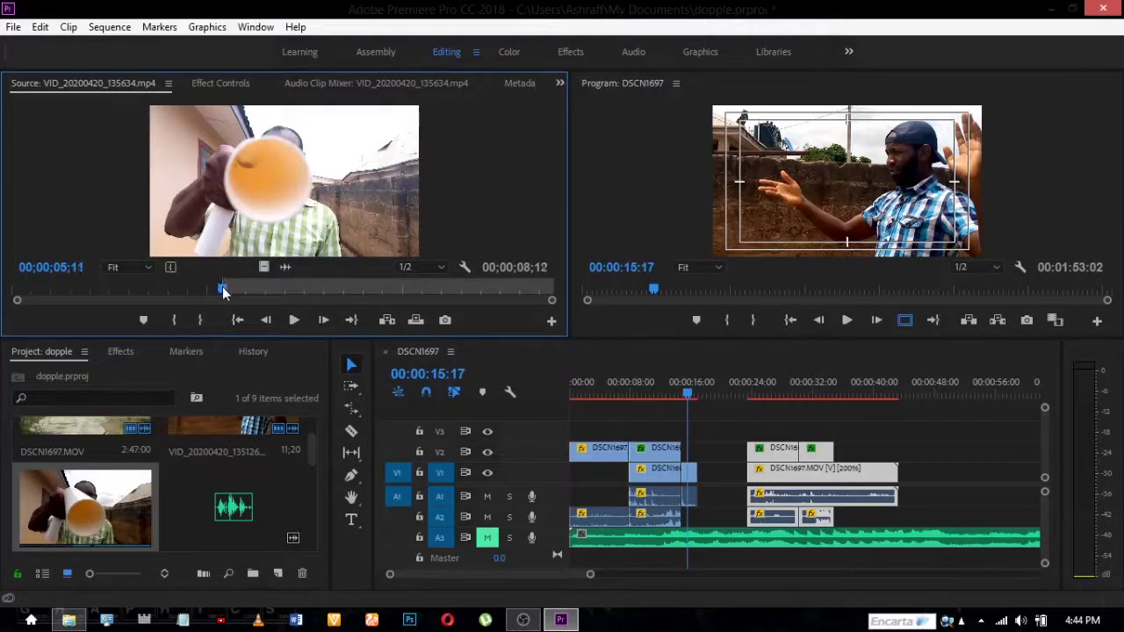
pyautogui.moveTo(224, 291); pyautogui.dragTo(284, 291)
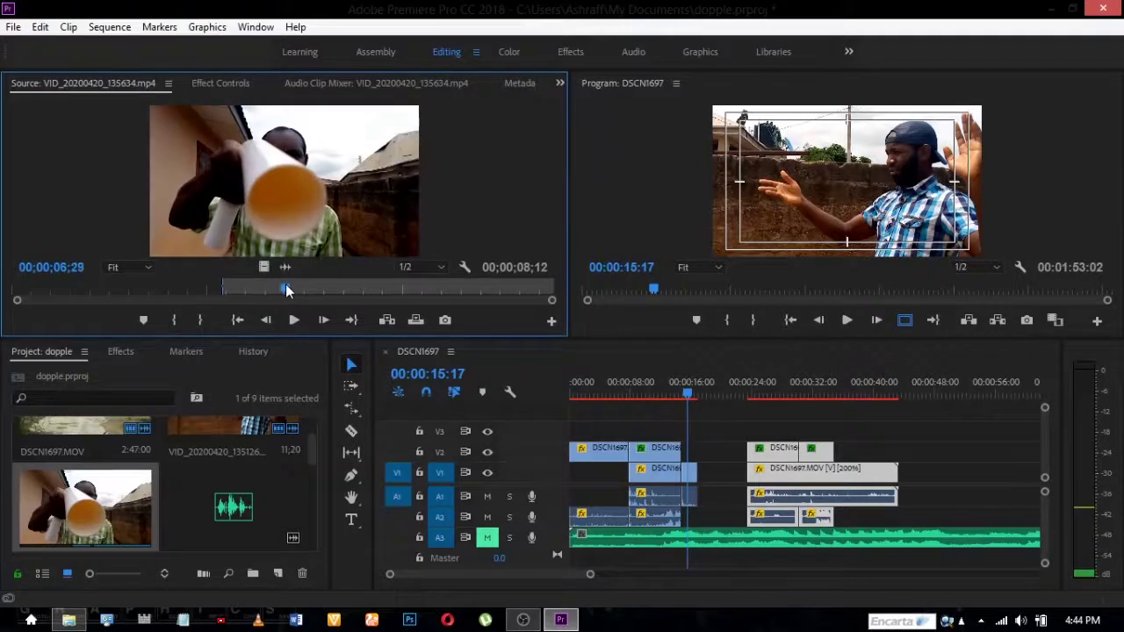
pyautogui.click(202, 322)
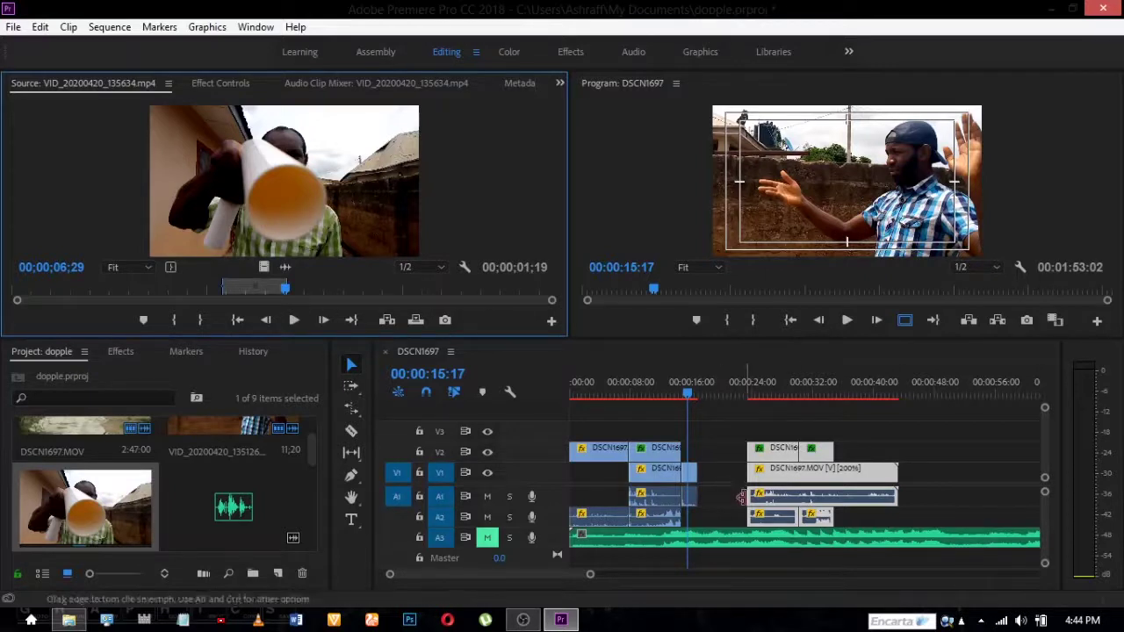
pyautogui.moveTo(285, 293); pyautogui.dragTo(227, 296)
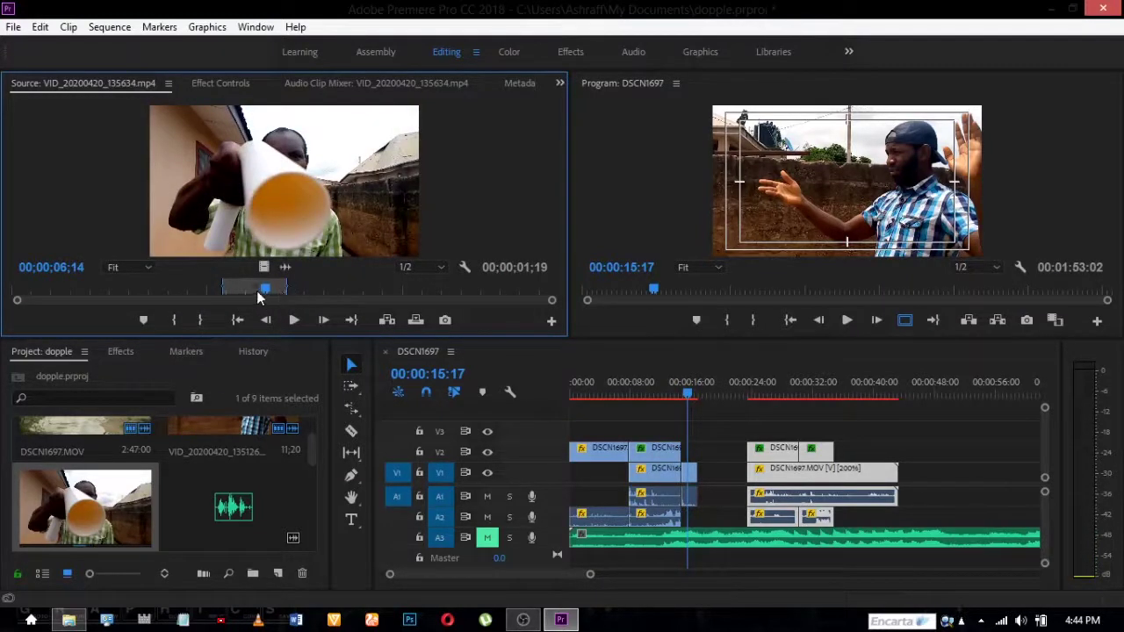
pyautogui.moveTo(266, 295)
pyautogui.mouseDown()
pyautogui.moveTo(221, 290)
pyautogui.moveTo(263, 291)
pyautogui.moveTo(252, 289)
pyautogui.mouseUp()
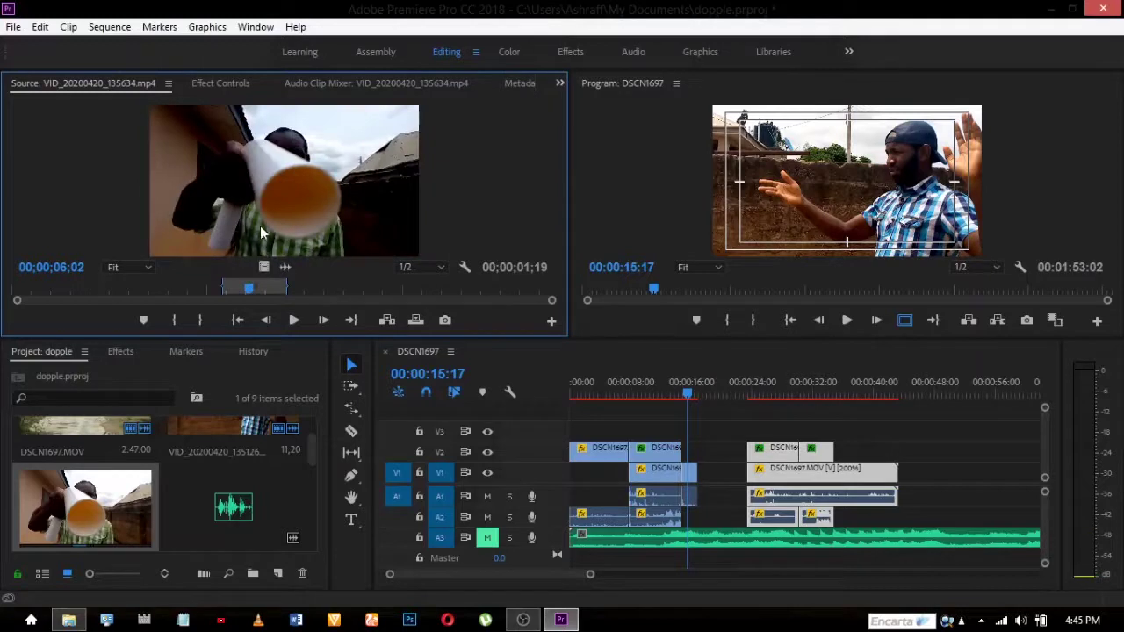
pyautogui.moveTo(259, 225); pyautogui.dragTo(368, 240)
pyautogui.moveTo(264, 267); pyautogui.dragTo(302, 263)
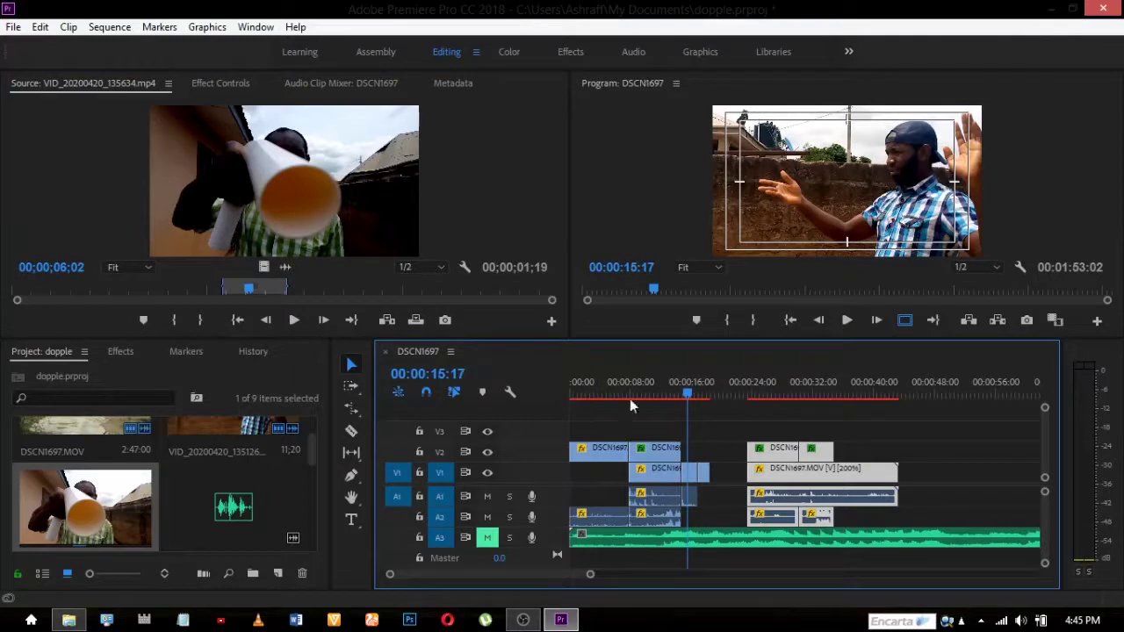
# Close the V1 gap after the inserted clips at 00:00:15:14
pyautogui.click(688, 397)
pyautogui.press('=')
pyautogui.press('=')
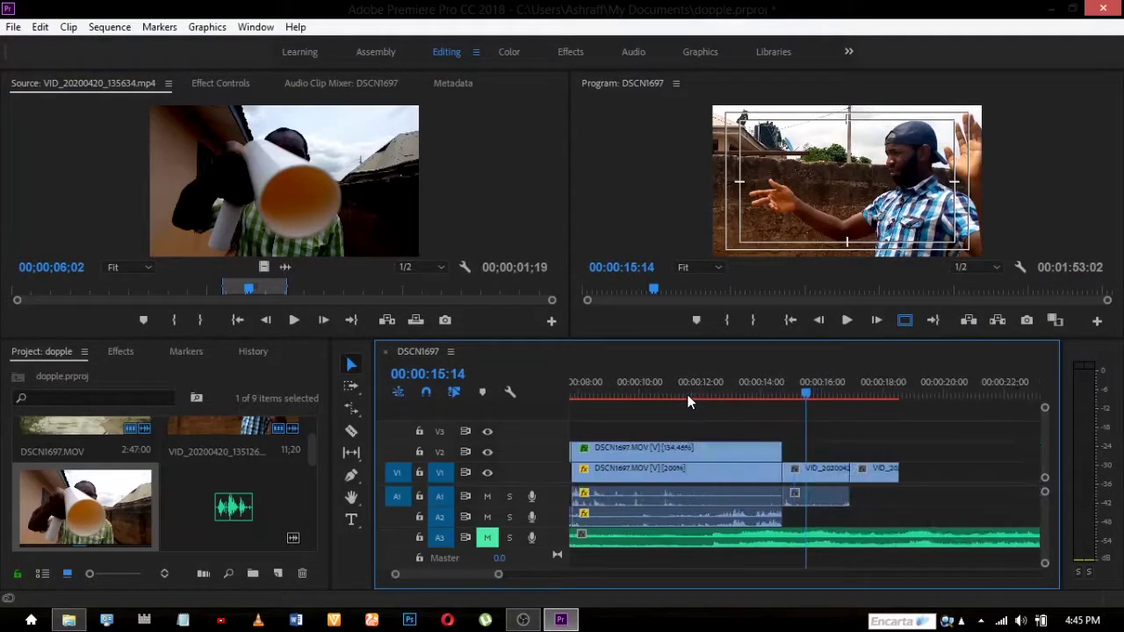
pyautogui.press('-')
pyautogui.press('-')
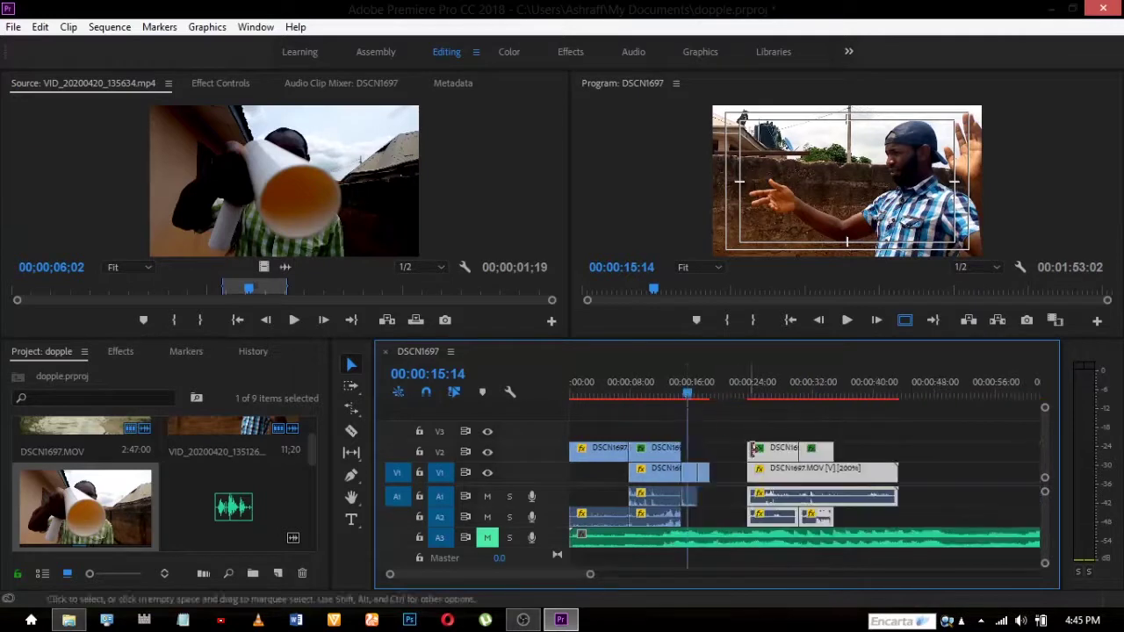
pyautogui.moveTo(738, 479); pyautogui.dragTo(710, 480)
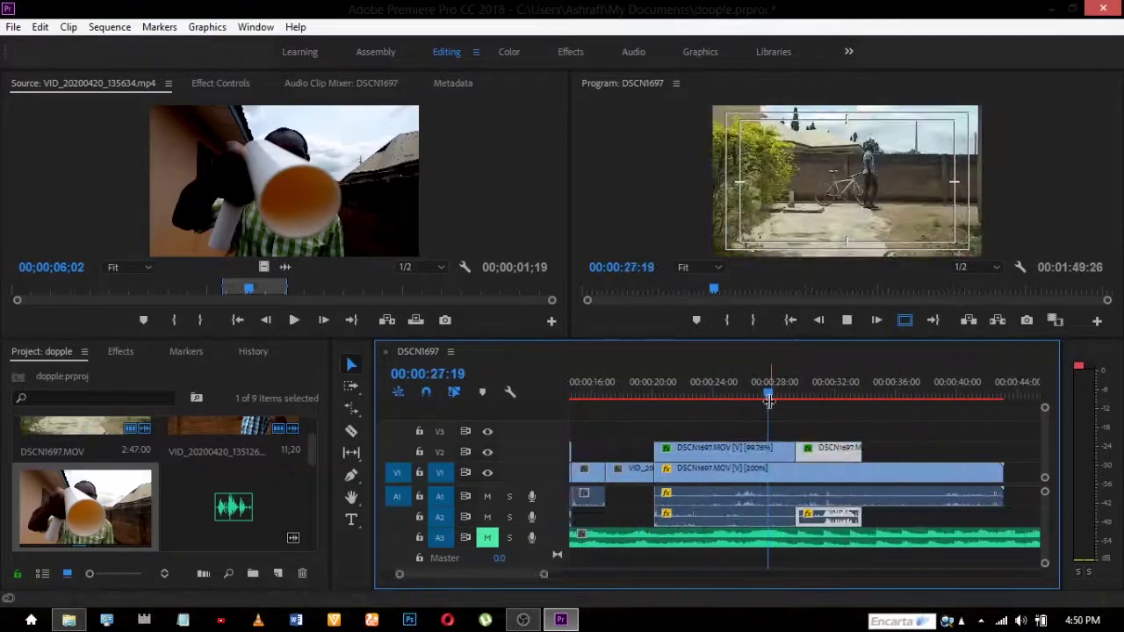
pyautogui.press('space')
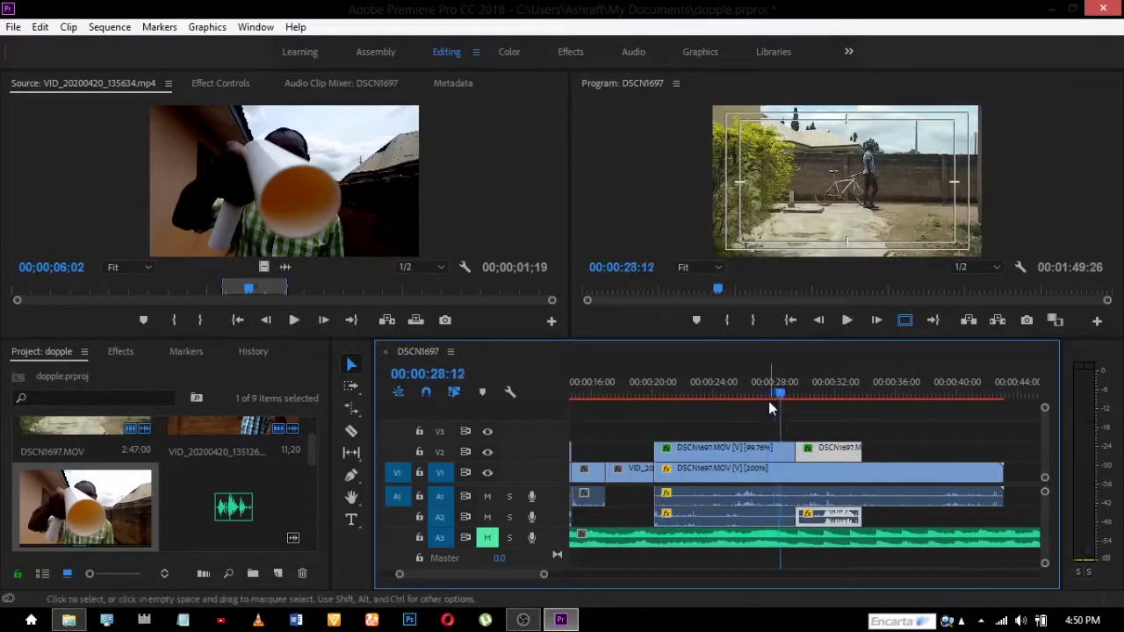
# Add fireball.gif to V3 at about 00:00:31
pyautogui.moveTo(781, 399); pyautogui.dragTo(836, 402)
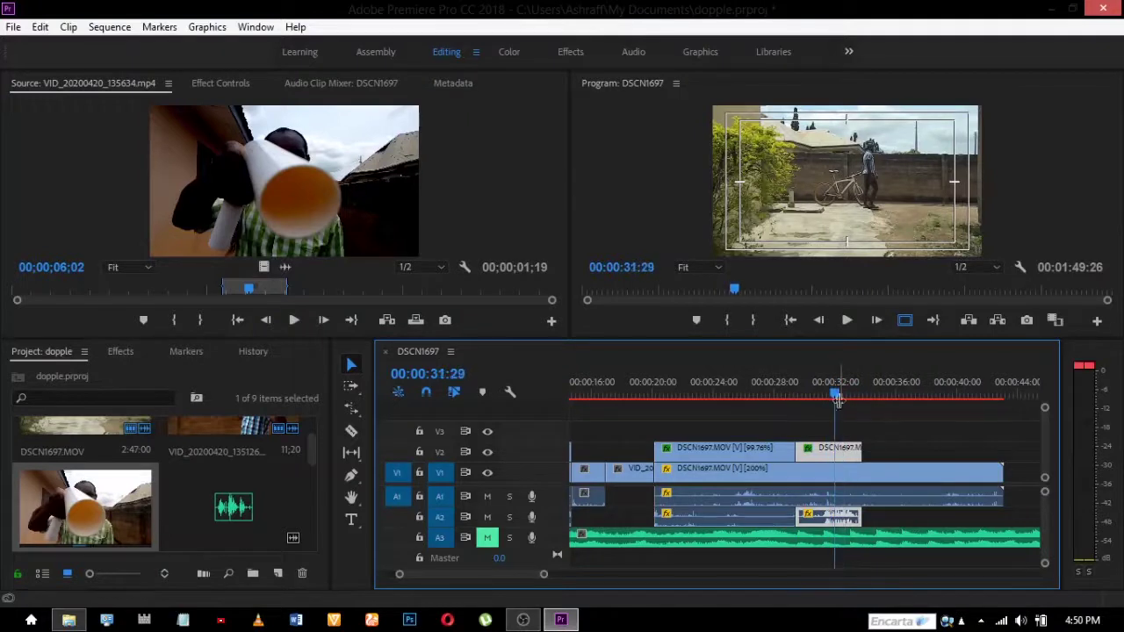
pyautogui.moveTo(312, 441); pyautogui.dragTo(300, 497)
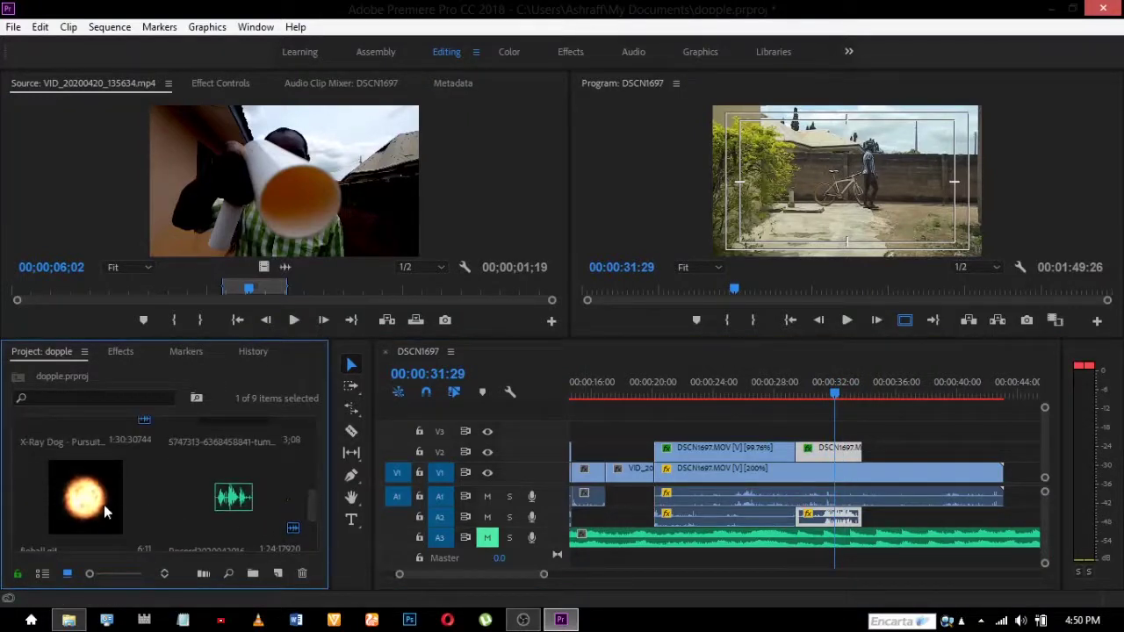
pyautogui.moveTo(102, 505); pyautogui.dragTo(758, 429)
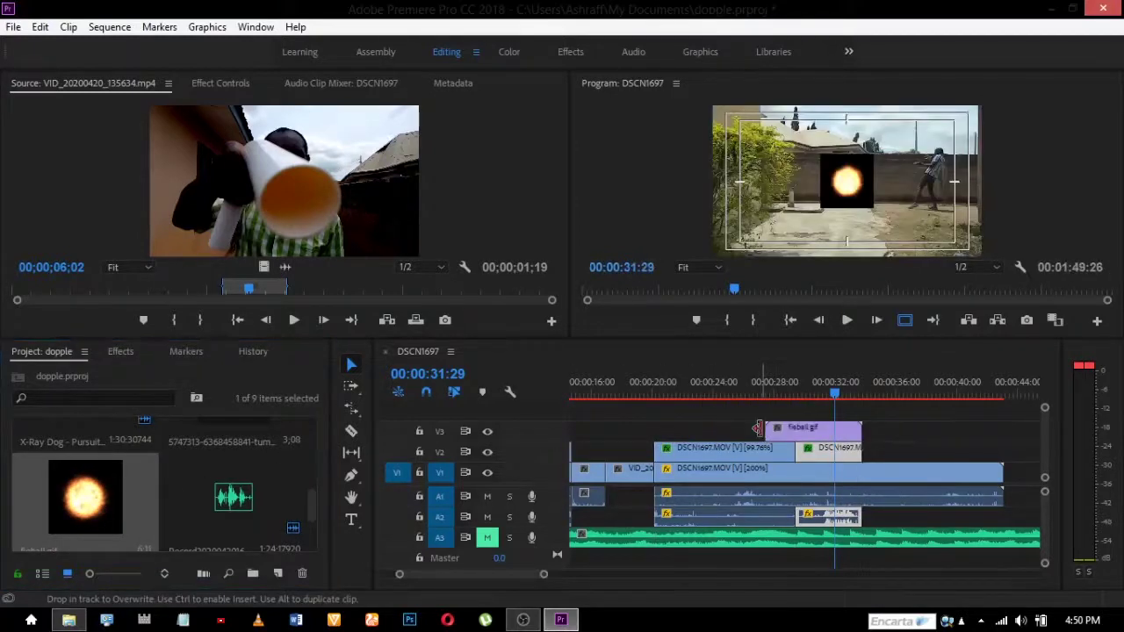
pyautogui.moveTo(841, 394); pyautogui.dragTo(801, 398)
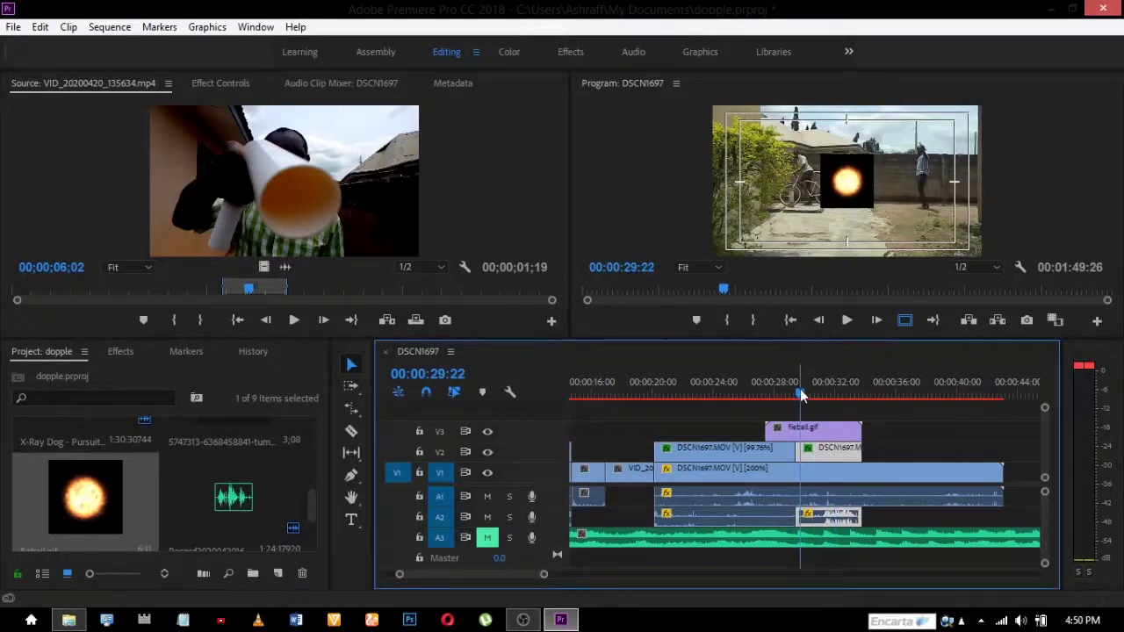
pyautogui.moveTo(798, 393); pyautogui.dragTo(840, 395)
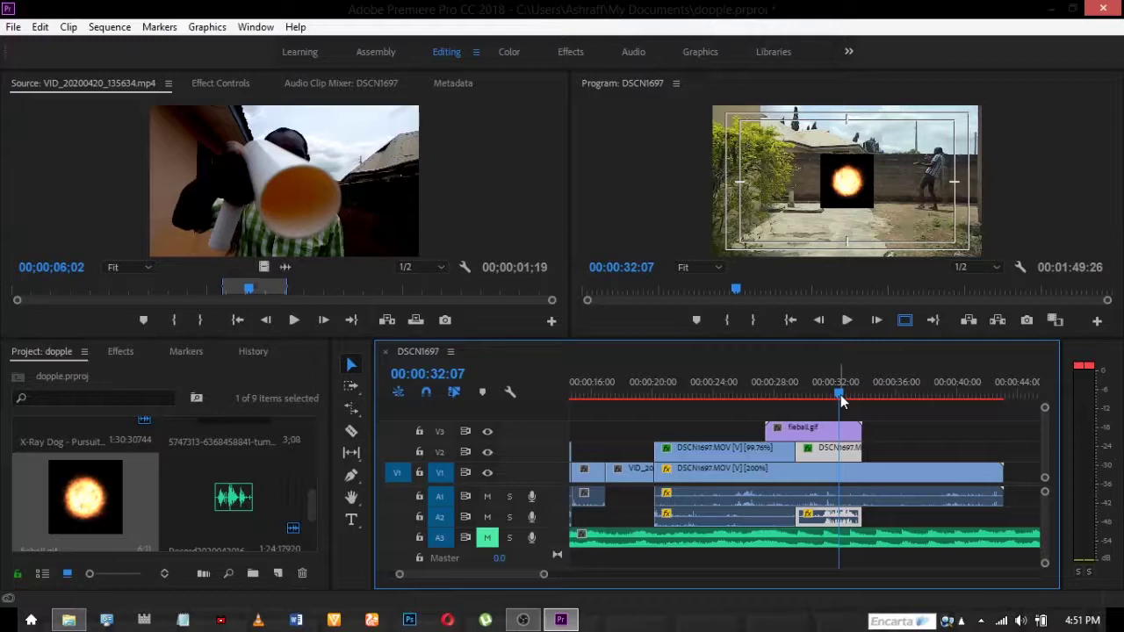
pyautogui.click(824, 433)
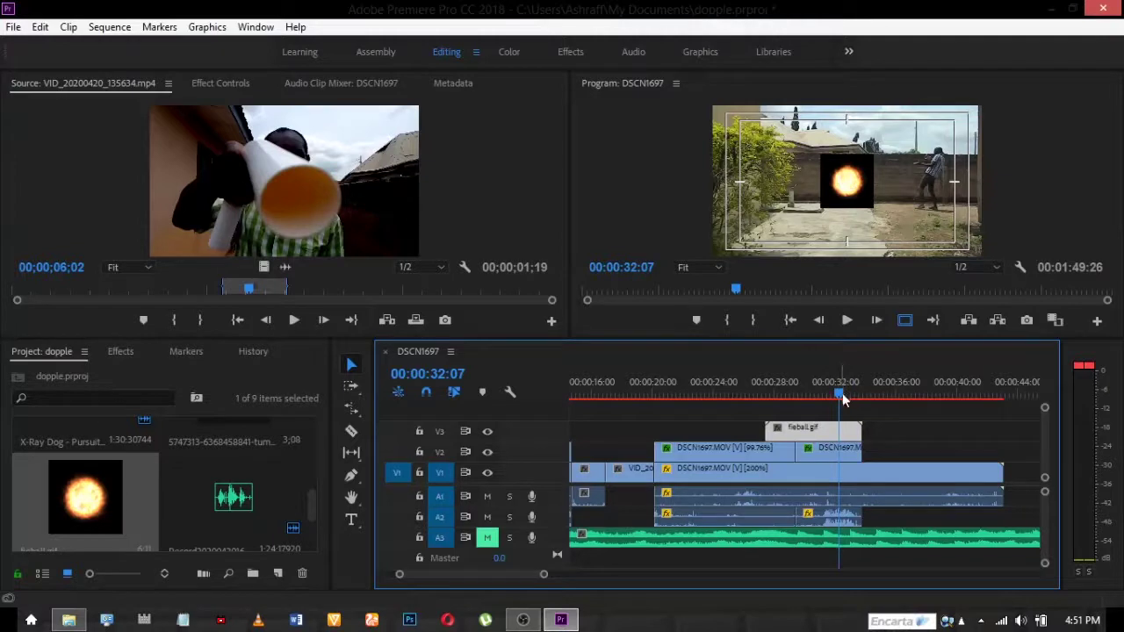
# Try the Screen blend mode on the fireball, undo it, and move the clip to a new V4
pyautogui.click(210, 83)
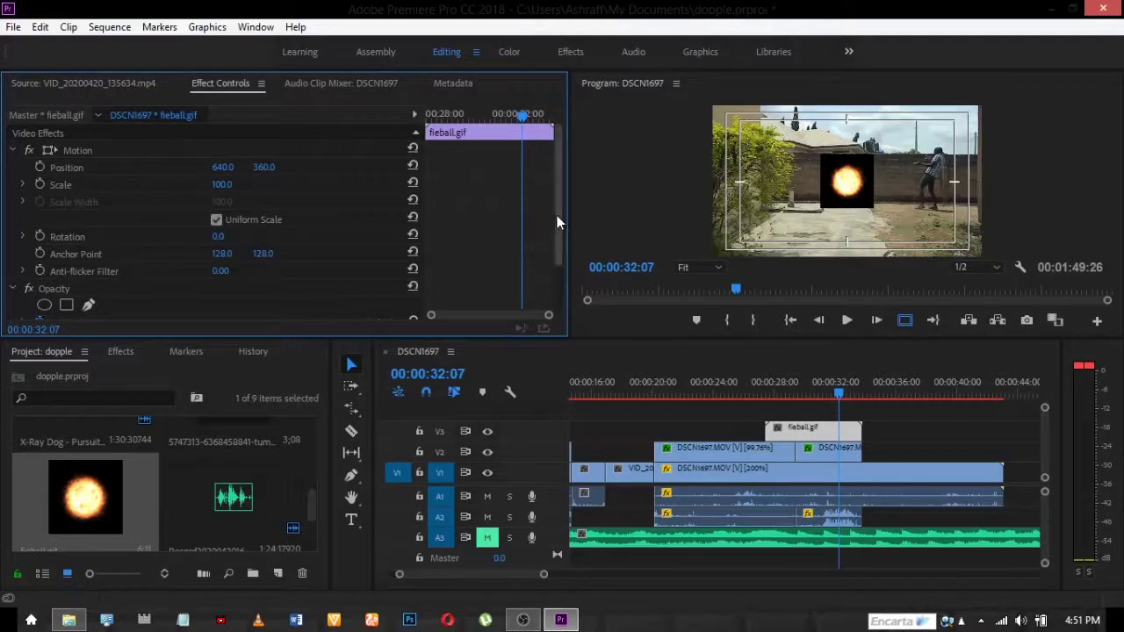
pyautogui.moveTo(557, 221); pyautogui.dragTo(565, 307)
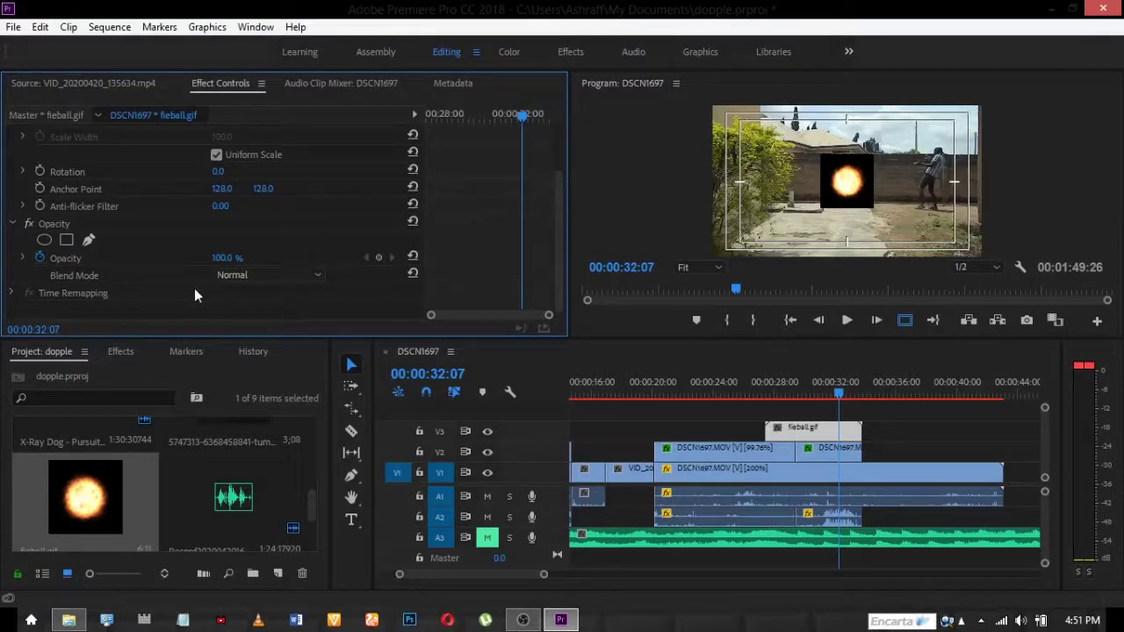
pyautogui.click(238, 275)
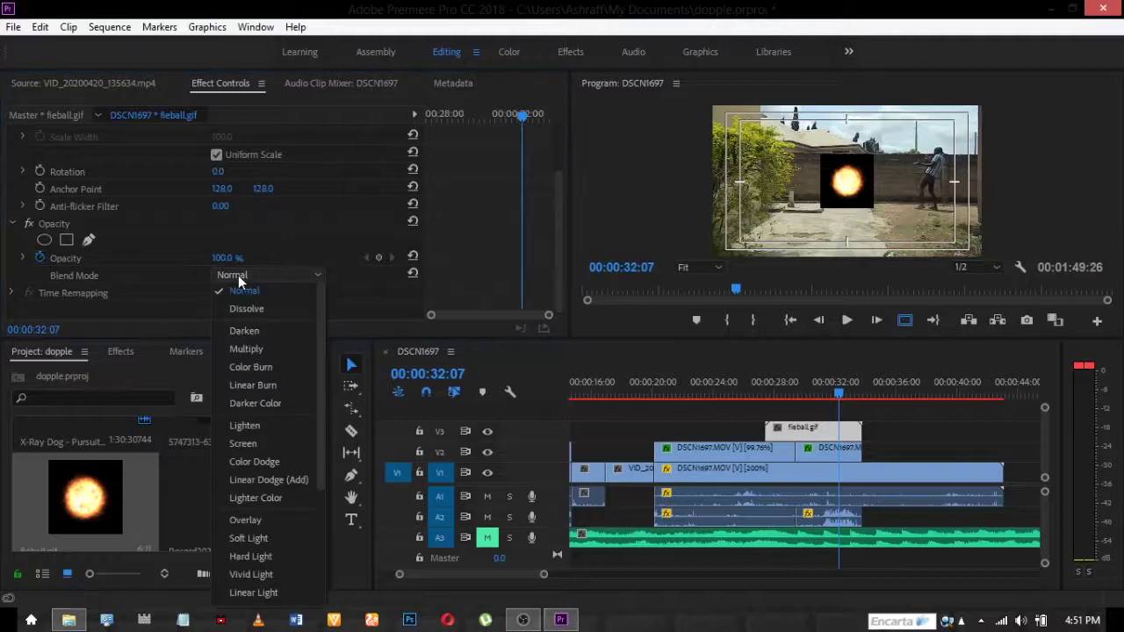
pyautogui.click(244, 444)
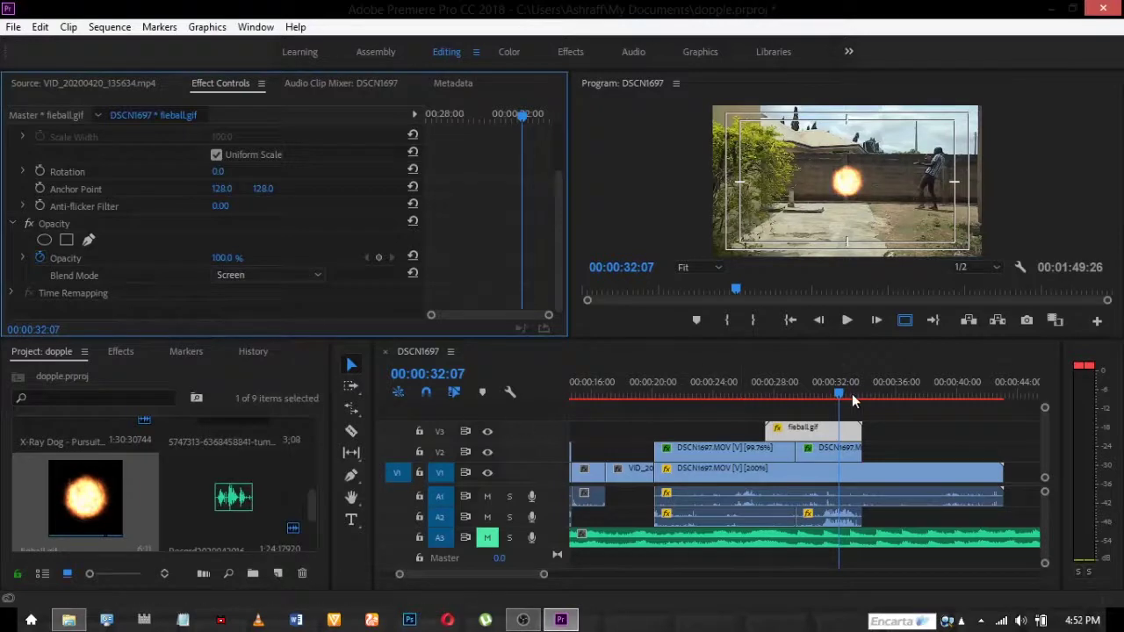
pyautogui.moveTo(842, 395); pyautogui.dragTo(825, 396)
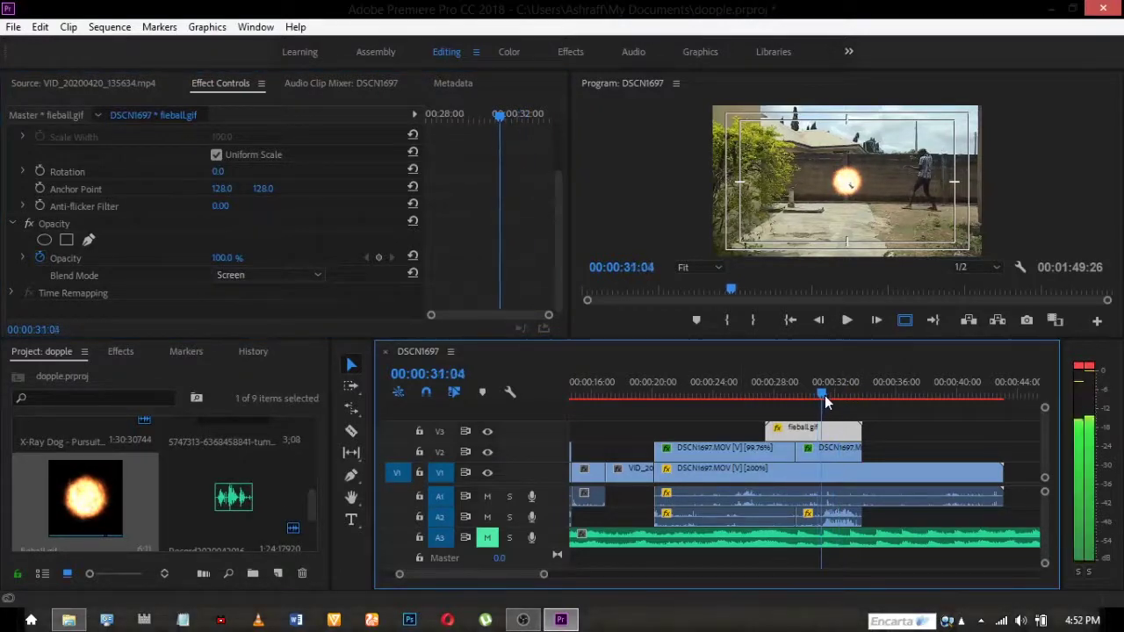
pyautogui.hotkey('ctrl', 'z')
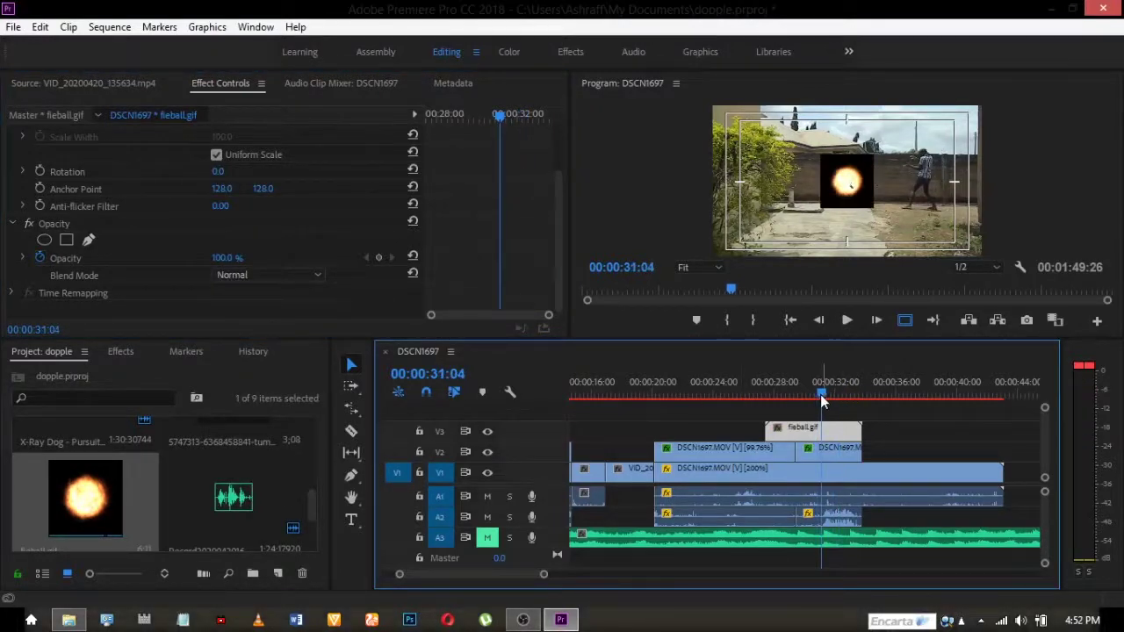
pyautogui.moveTo(817, 394)
pyautogui.mouseDown()
pyautogui.moveTo(799, 400)
pyautogui.moveTo(814, 396)
pyautogui.mouseUp()
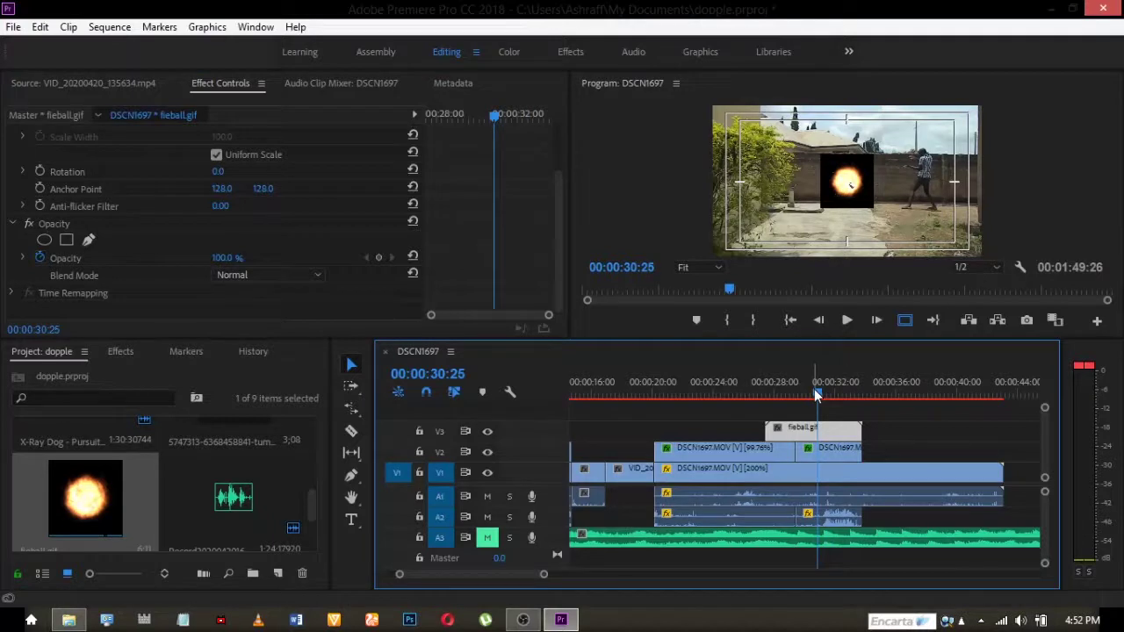
pyautogui.moveTo(823, 425); pyautogui.dragTo(823, 407)
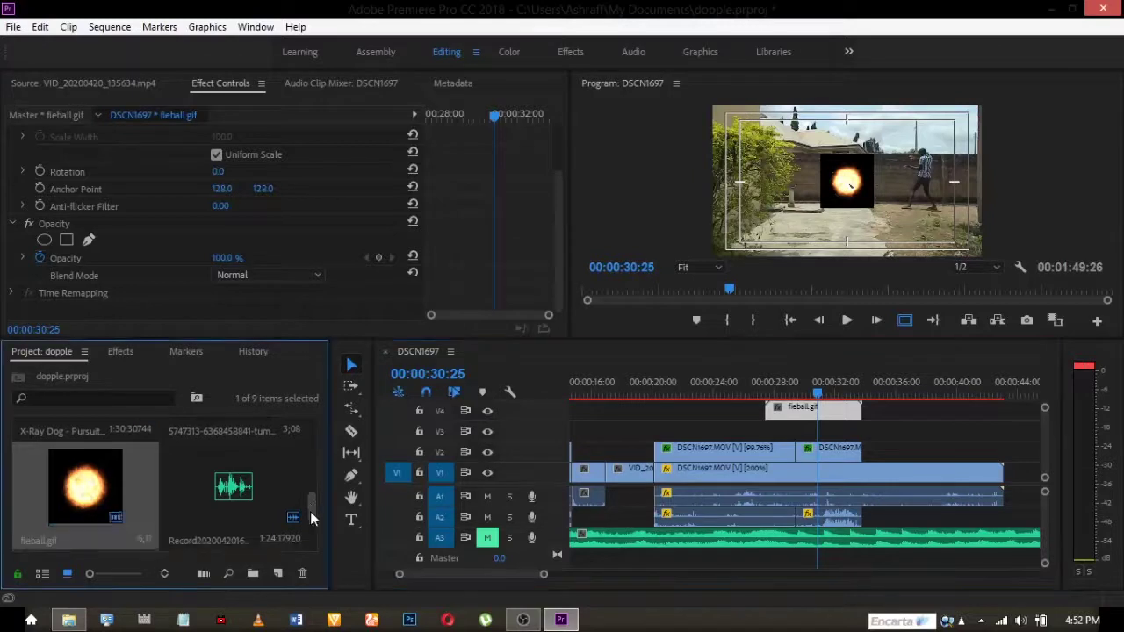
# Create a 1280×720 Black Video item in the project bin and drag it onto the timeline
pyautogui.moveTo(310, 511); pyautogui.dragTo(321, 560)
pyautogui.rightClick(223, 484)
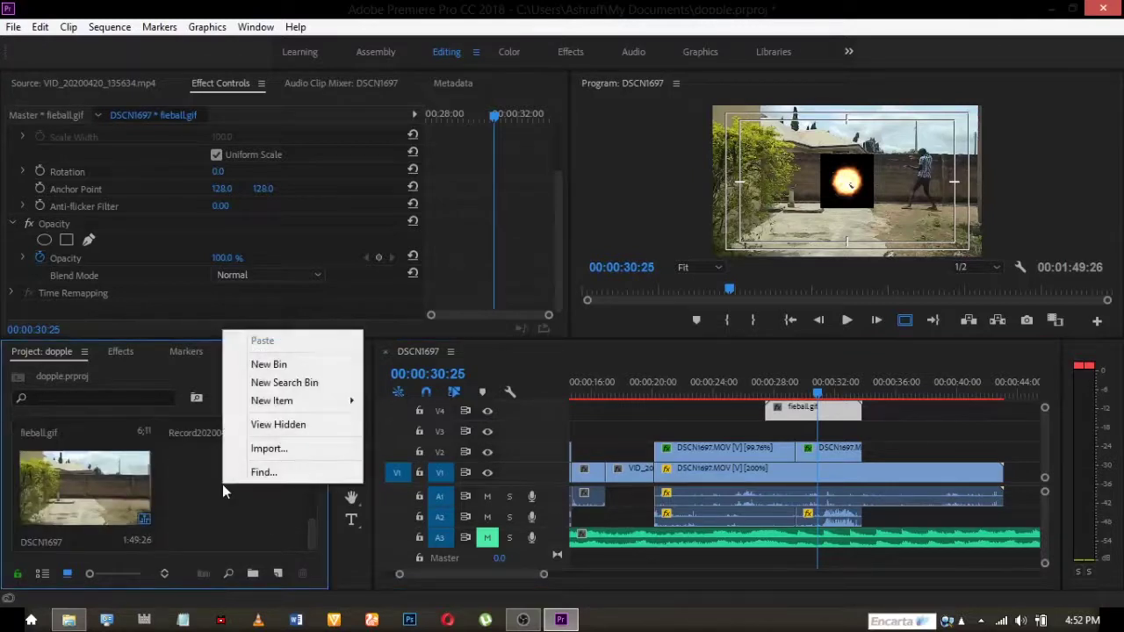
pyautogui.moveTo(282, 411)
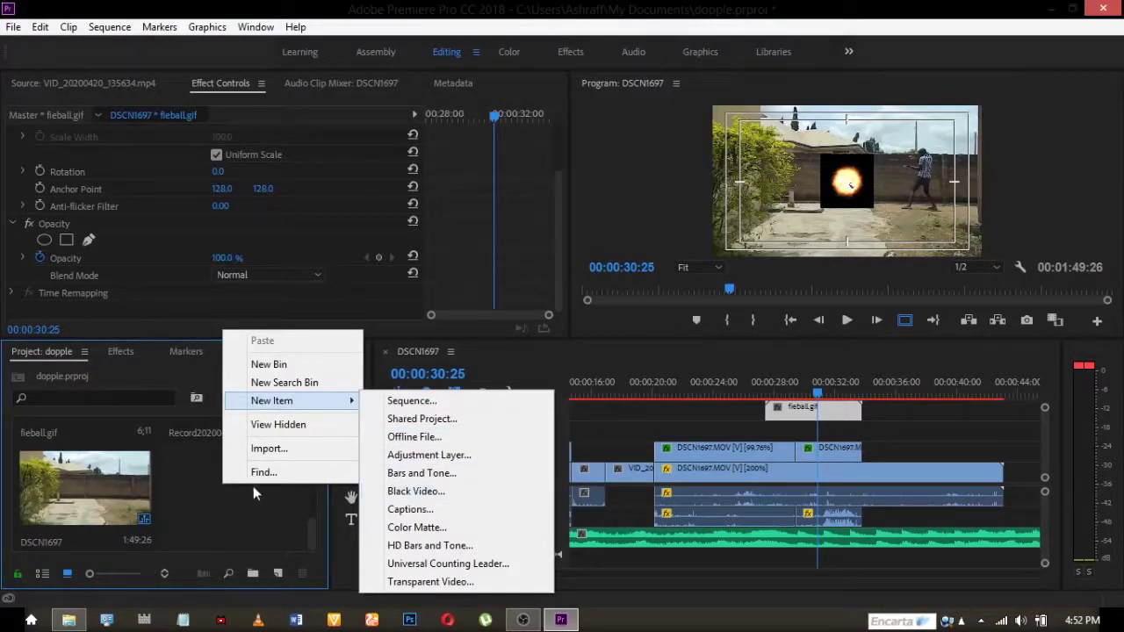
pyautogui.click(415, 499)
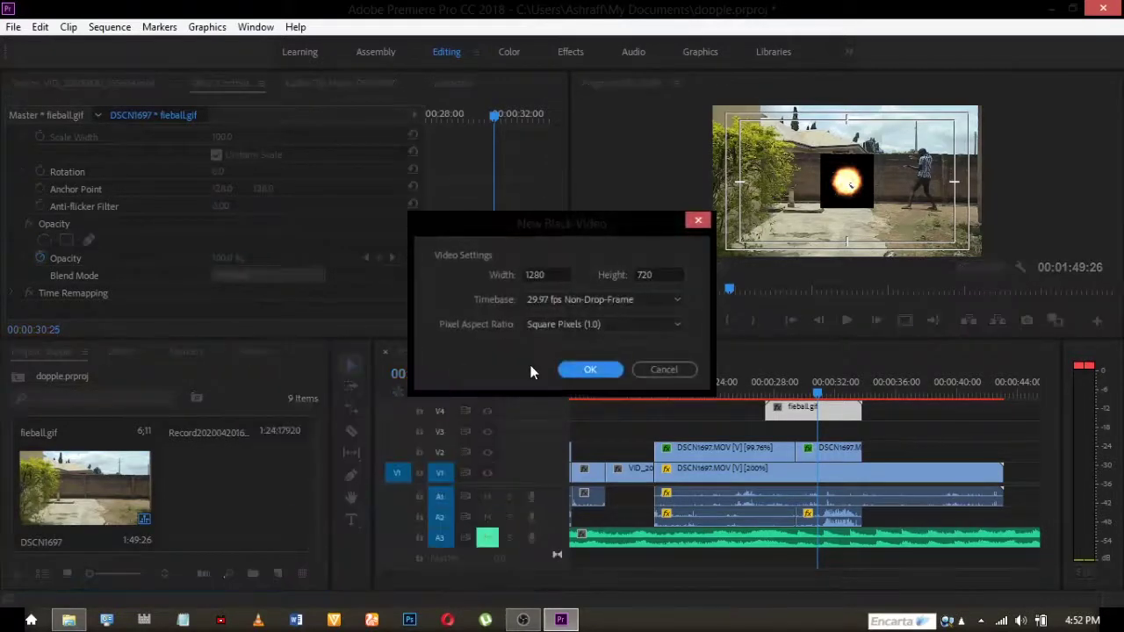
pyautogui.click(571, 368)
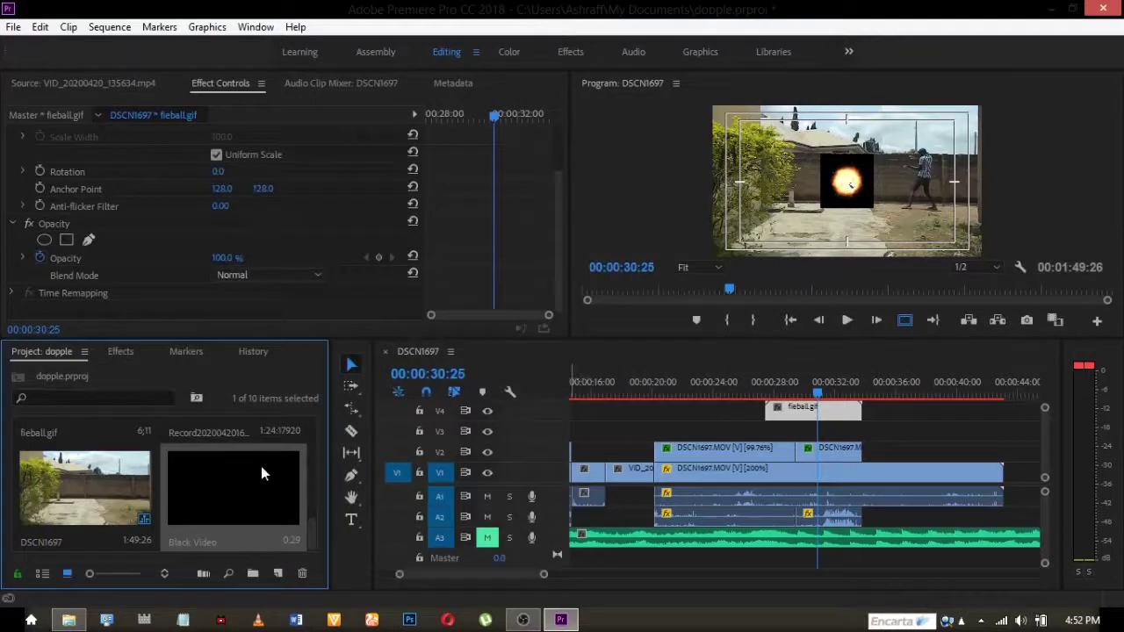
pyautogui.moveTo(261, 467); pyautogui.dragTo(865, 430)
# Fit the Black Video on V3 under the fireball and trim its end to match
pyautogui.moveTo(818, 395); pyautogui.dragTo(803, 399)
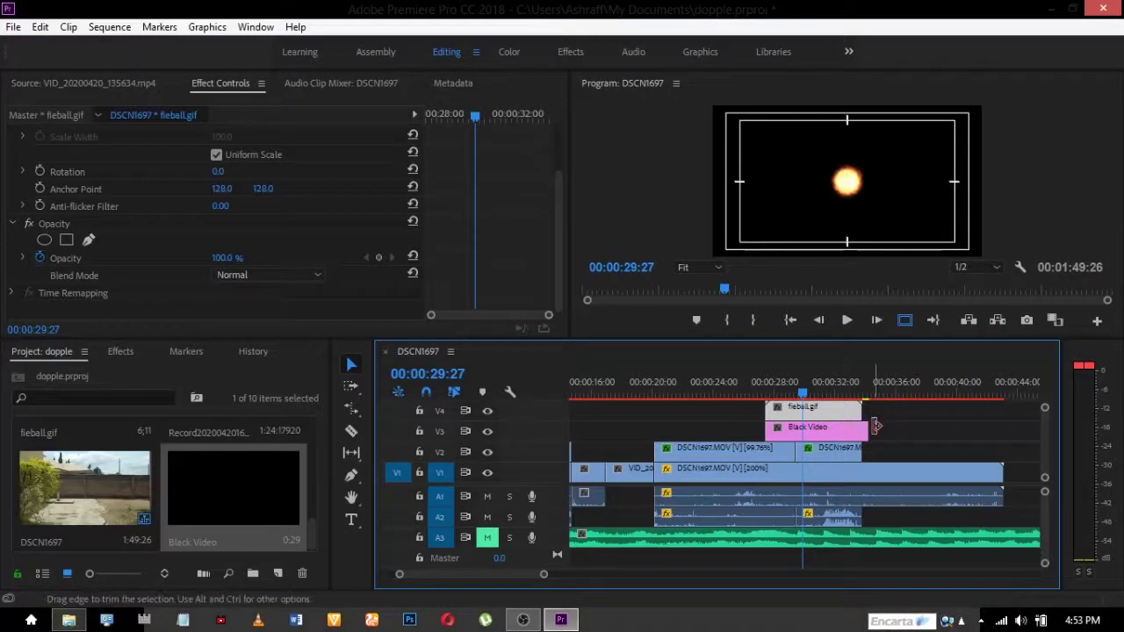
pyautogui.moveTo(865, 429); pyautogui.dragTo(862, 430)
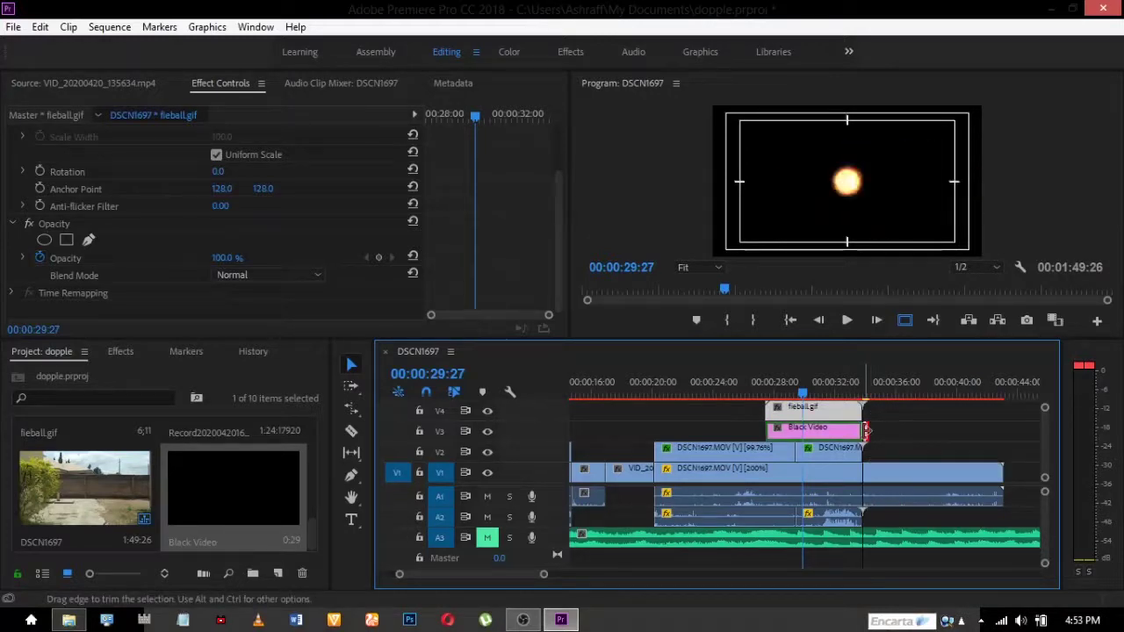
pyautogui.click(752, 407)
# Nest the selected fireball and Black Video clips as Nested Sequence 01
pyautogui.moveTo(752, 408); pyautogui.dragTo(839, 436)
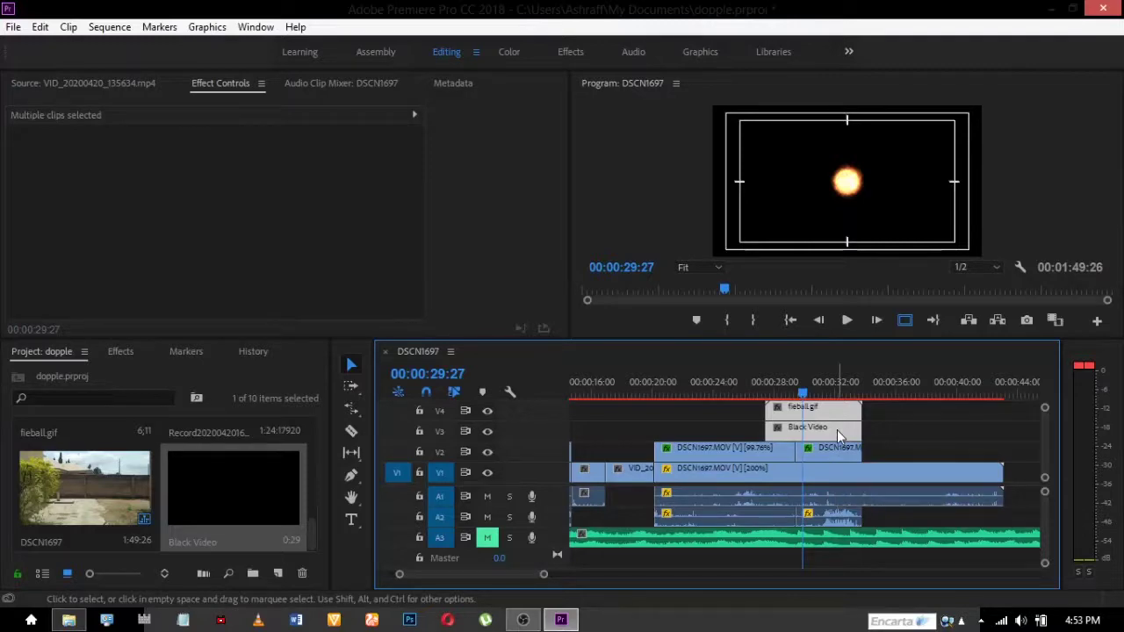
pyautogui.rightClick(837, 430)
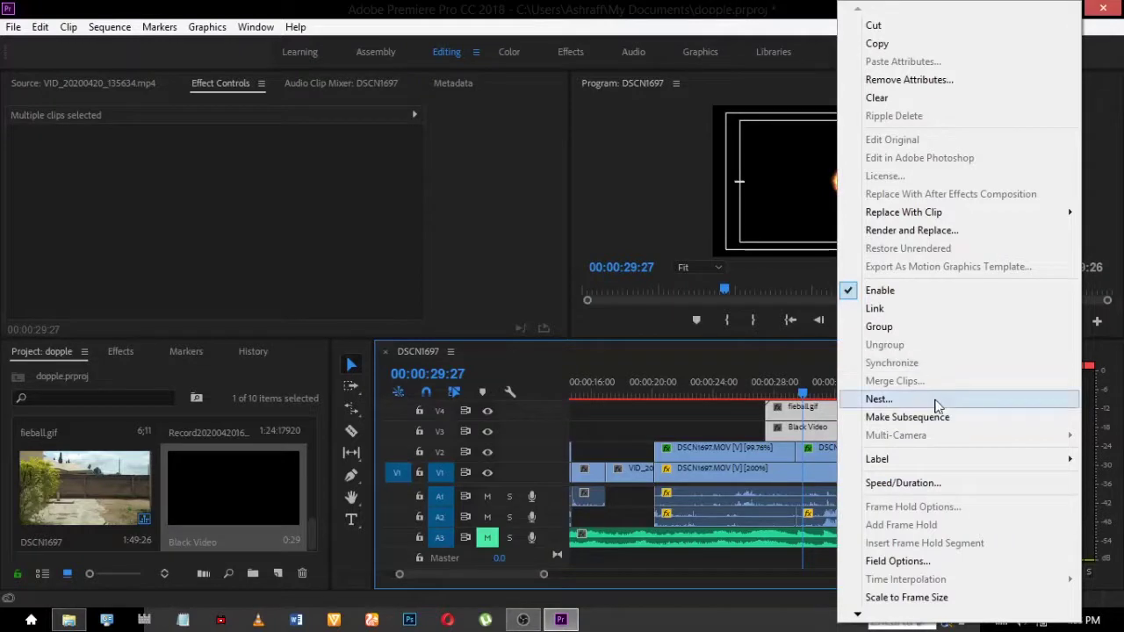
pyautogui.click(939, 407)
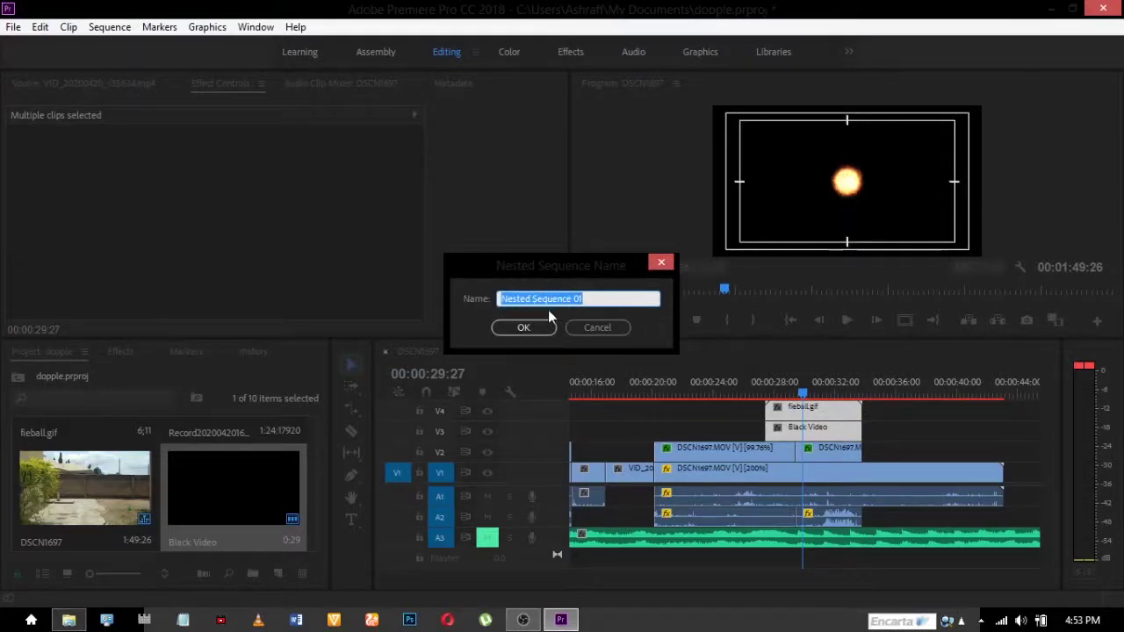
pyautogui.click(527, 336)
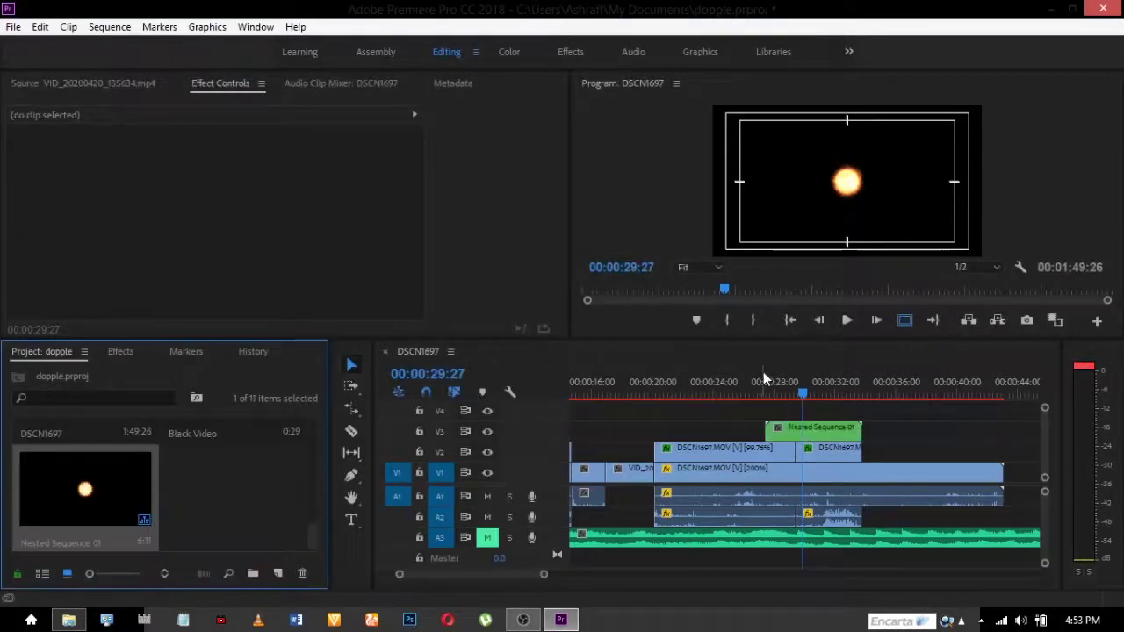
# Set the Nested Sequence 01 clip's Opacity blend mode to Screen
pyautogui.click(821, 428)
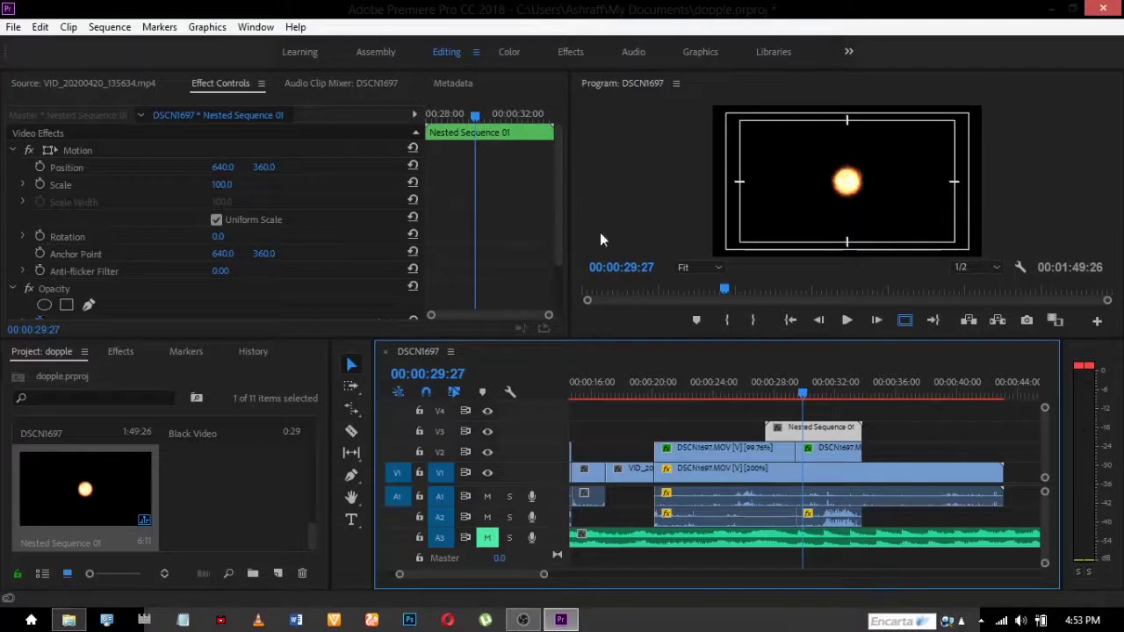
pyautogui.scroll(-2, 513, 279)
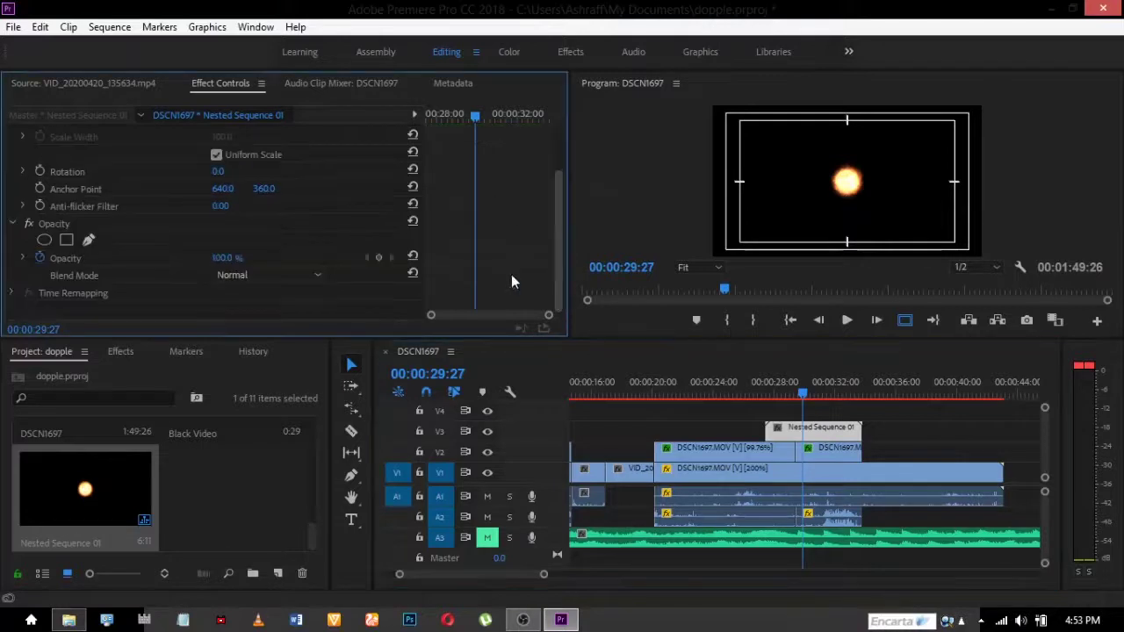
pyautogui.click(245, 277)
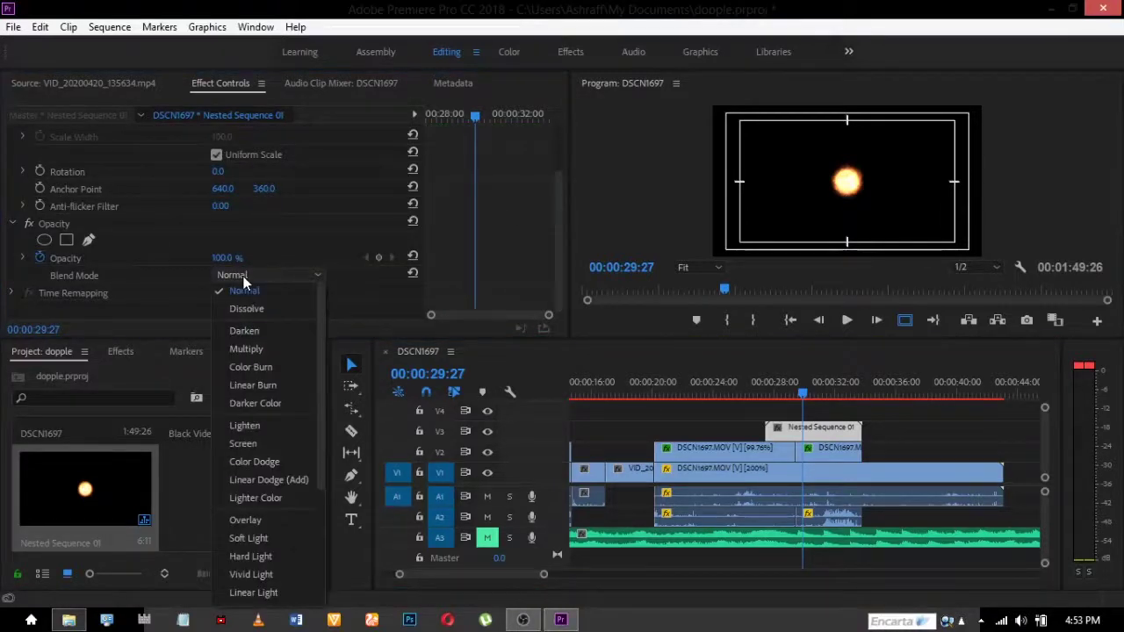
pyautogui.click(279, 444)
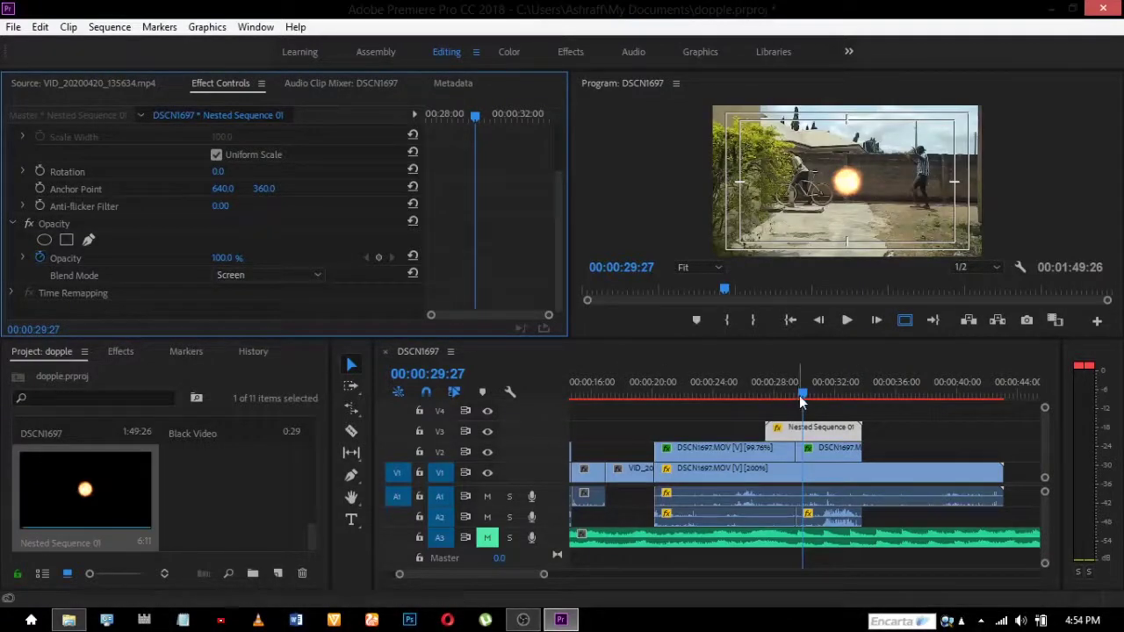
# Scrub and play back the fireball passage to check the Screen blend
pyautogui.moveTo(801, 402); pyautogui.dragTo(787, 404)
pyautogui.press('space')
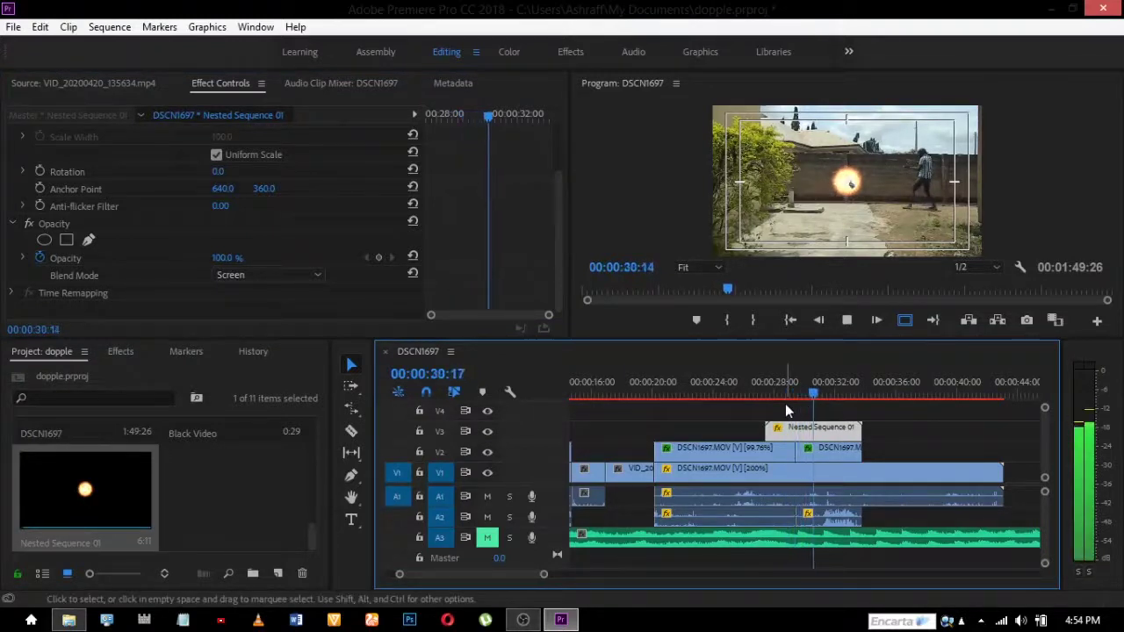
pyautogui.press('space')
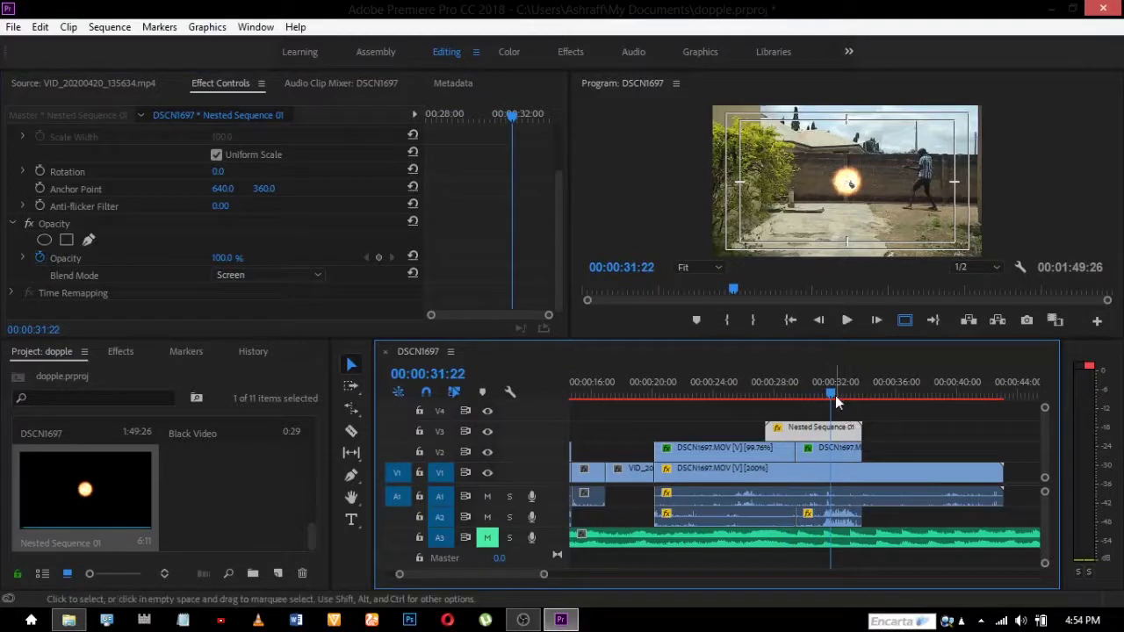
pyautogui.moveTo(835, 398); pyautogui.dragTo(817, 400)
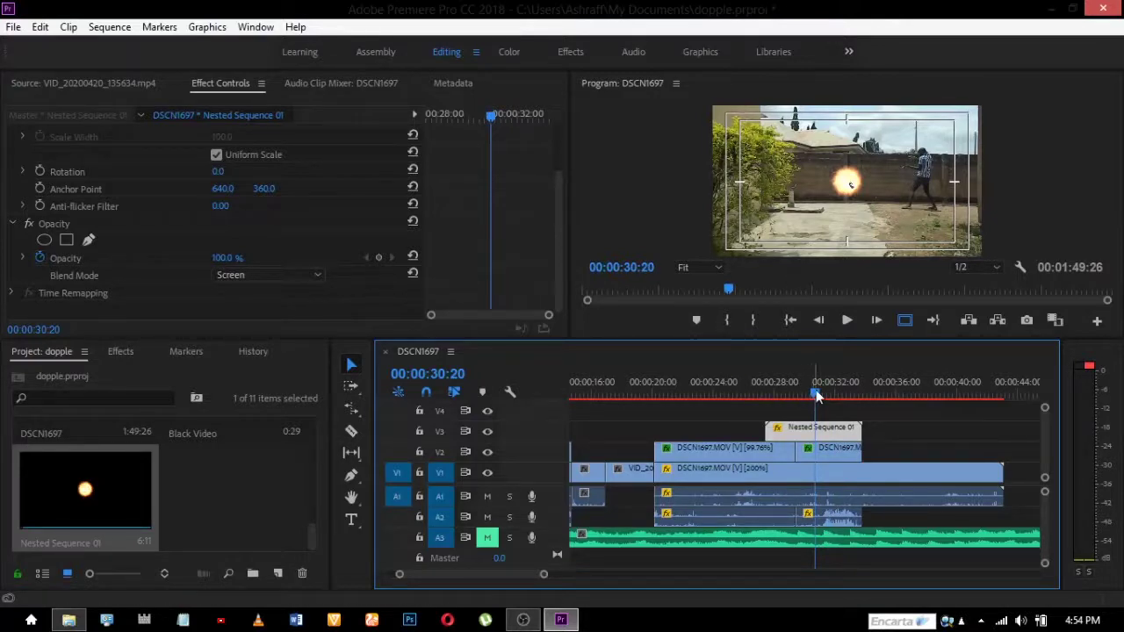
pyautogui.moveTo(816, 390)
pyautogui.mouseDown()
pyautogui.moveTo(781, 392)
pyautogui.moveTo(747, 413)
pyautogui.moveTo(812, 408)
pyautogui.mouseUp()
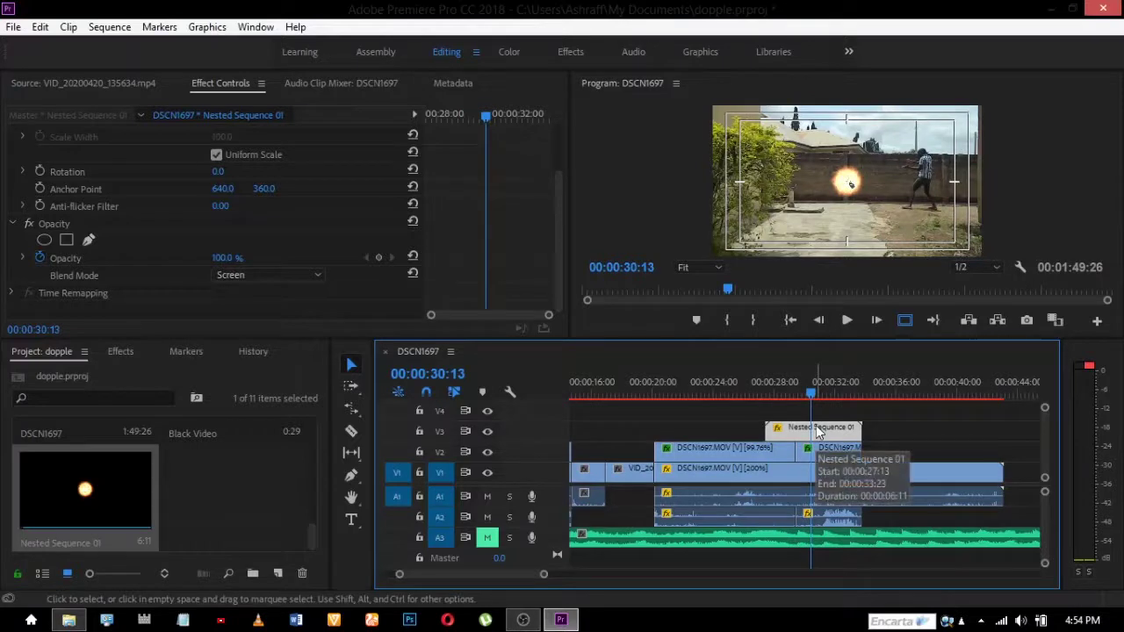
pyautogui.moveTo(817, 431); pyautogui.dragTo(865, 437)
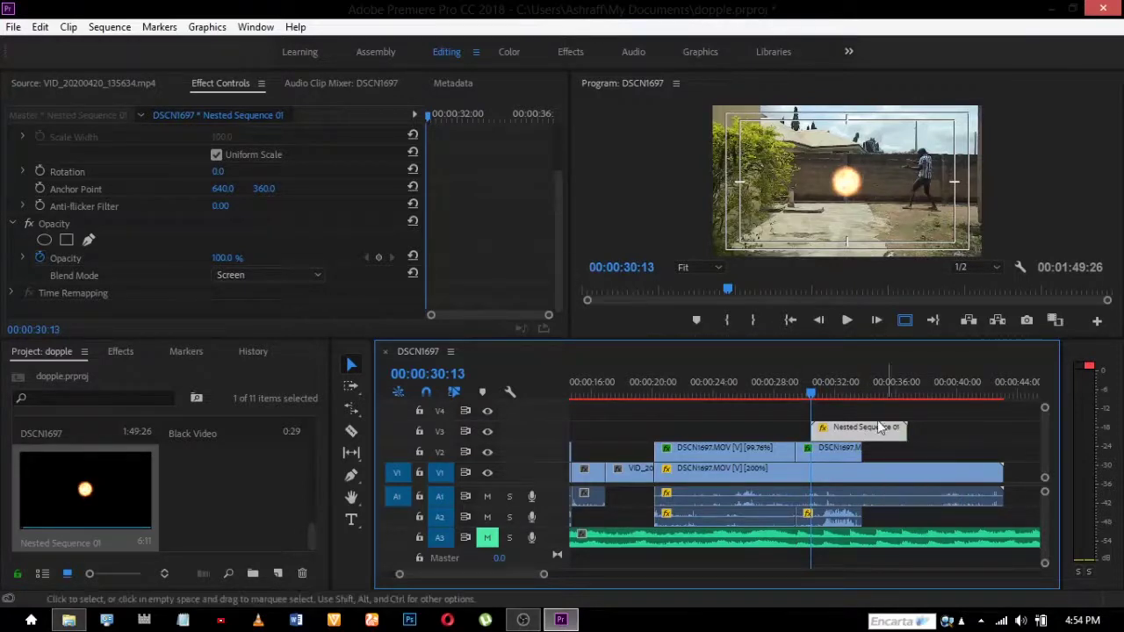
pyautogui.moveTo(557, 242); pyautogui.dragTo(557, 169)
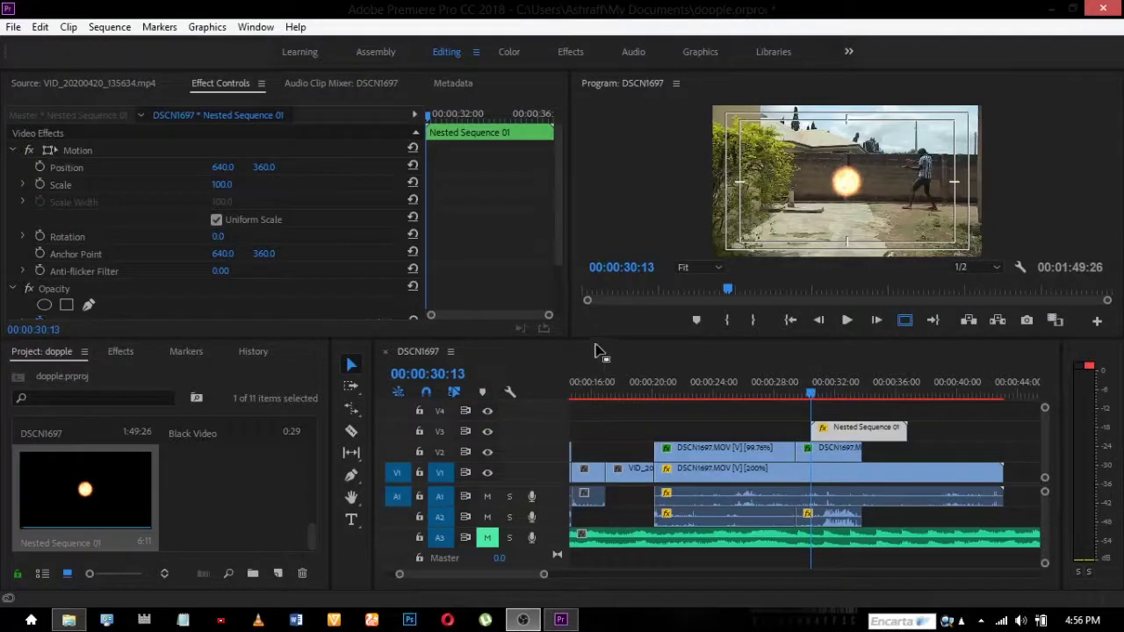
# Enlarge the Program monitor and readjust the surrounding panel layout
pyautogui.moveTo(598, 341); pyautogui.dragTo(600, 428)
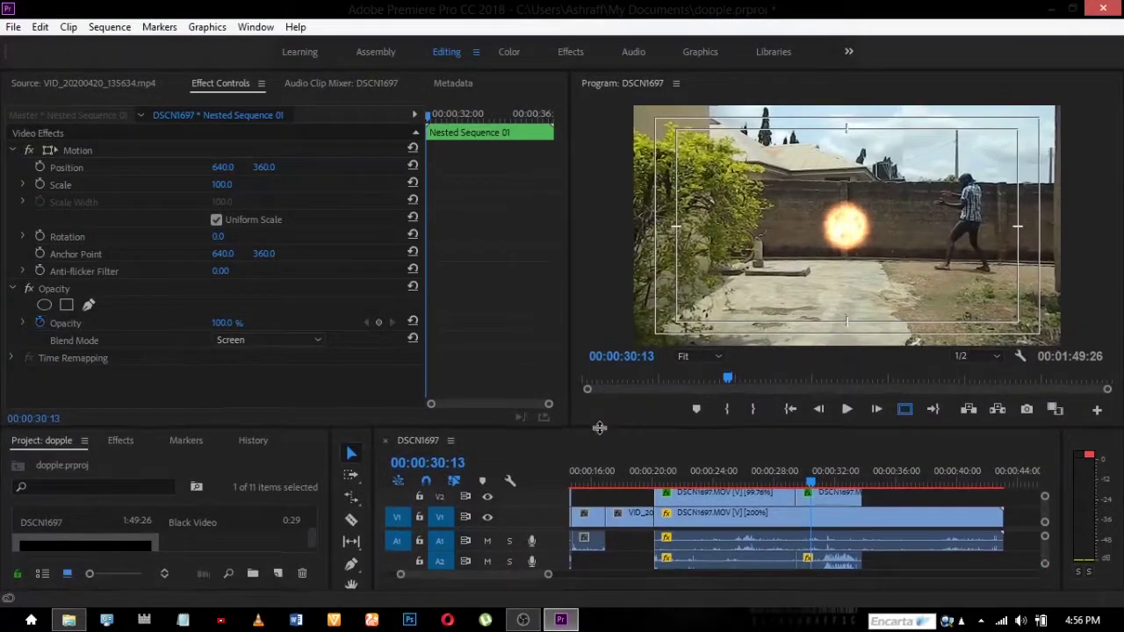
pyautogui.moveTo(864, 422); pyautogui.dragTo(865, 415)
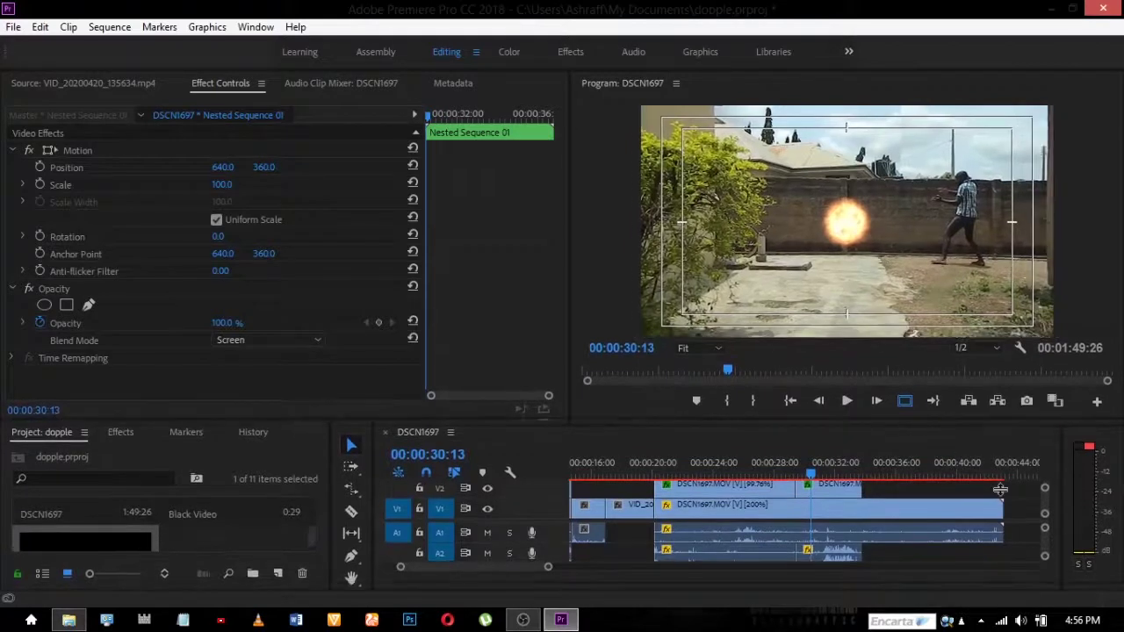
pyautogui.scroll(2, 1046, 496)
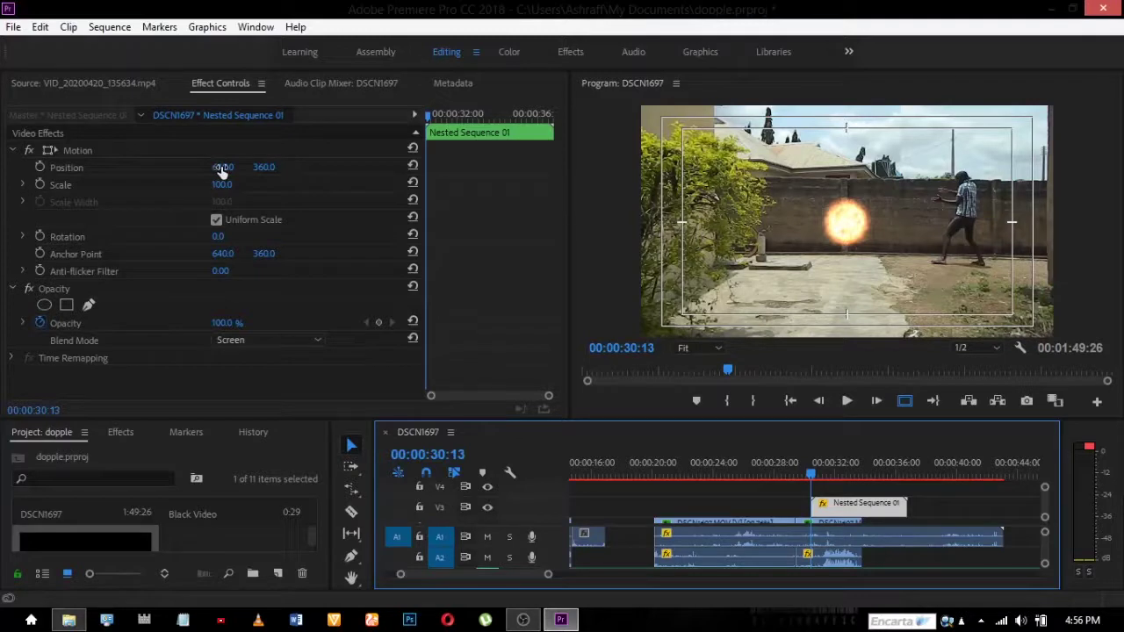
# Move the fireball to Position 927, 274 by the right performer's hand and scrub to check
pyautogui.moveTo(223, 169); pyautogui.dragTo(503, 170)
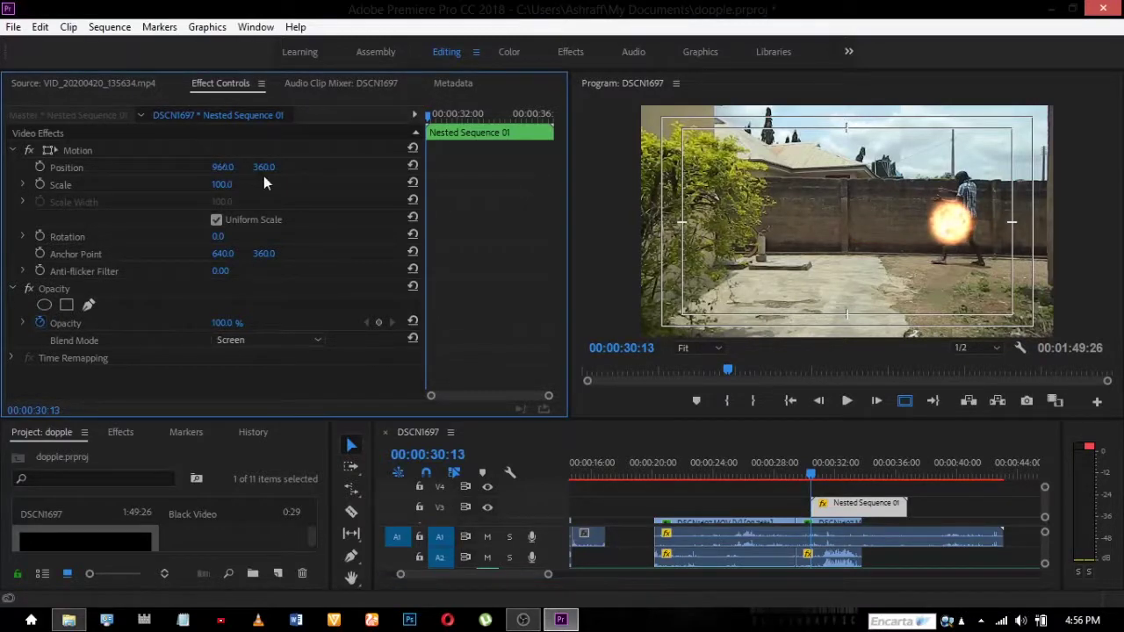
pyautogui.moveTo(264, 166); pyautogui.dragTo(150, 184)
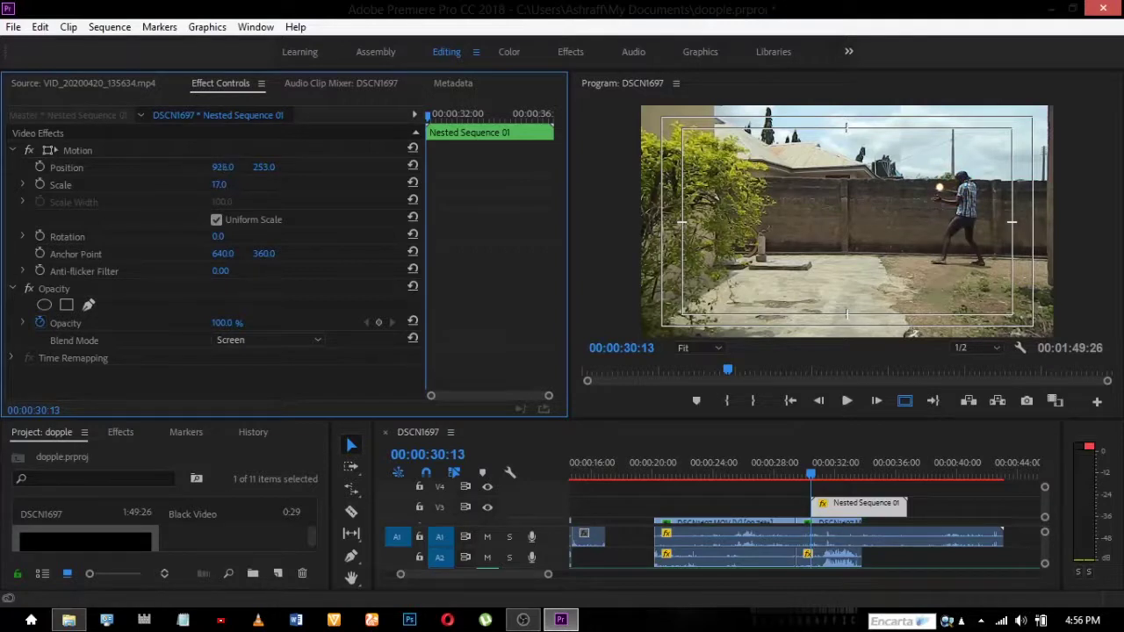
pyautogui.moveTo(223, 167); pyautogui.dragTo(279, 167)
pyautogui.click(810, 480)
pyautogui.moveTo(804, 475); pyautogui.dragTo(813, 532)
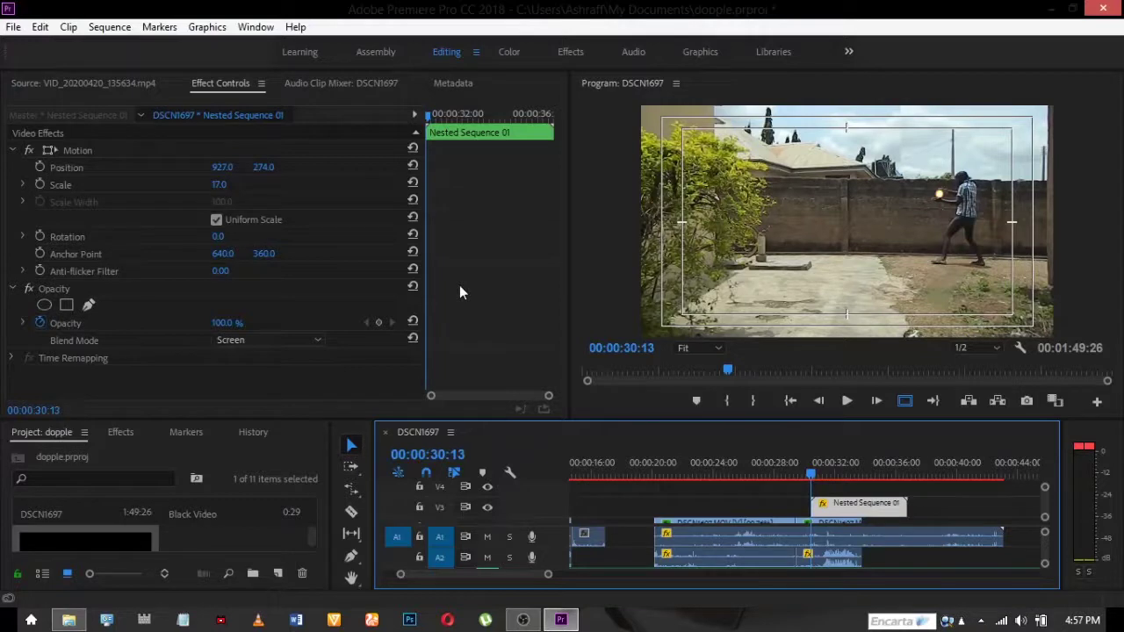
# Set a starting Position keyframe at the nested clip's first frame
pyautogui.click(40, 167)
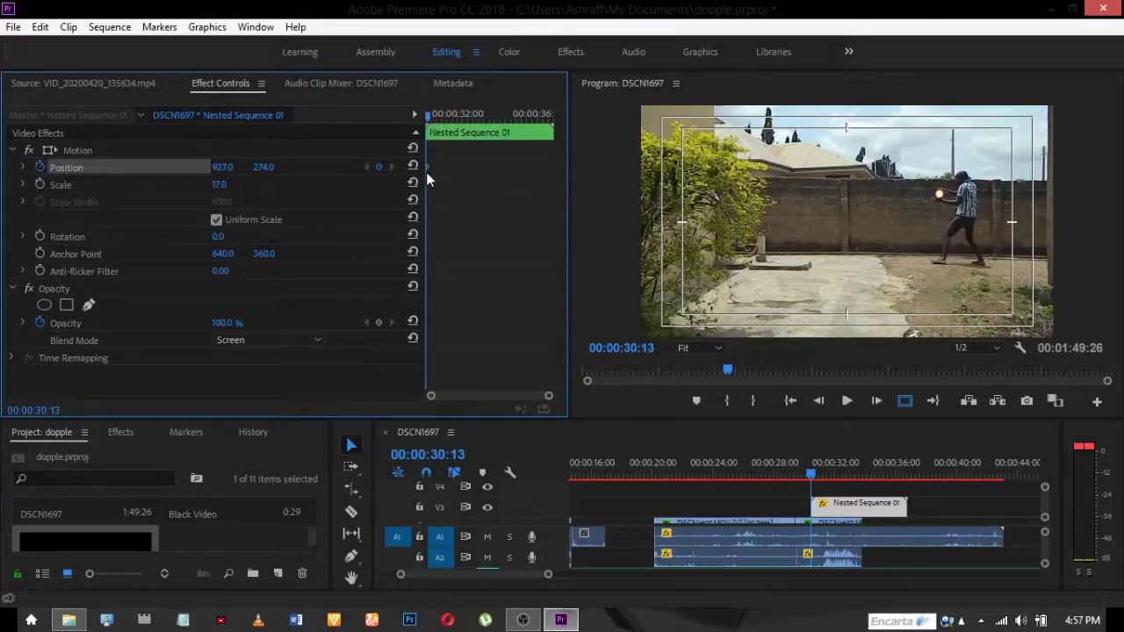
pyautogui.moveTo(428, 167)
pyautogui.mouseDown()
pyautogui.moveTo(455, 169)
pyautogui.moveTo(431, 169)
pyautogui.mouseUp()
pyautogui.moveTo(431, 169); pyautogui.dragTo(431, 169)
# Return to the clip's start at 00:00:30:15 and add a starting Scale keyframe
pyautogui.moveTo(429, 121); pyautogui.dragTo(431, 121)
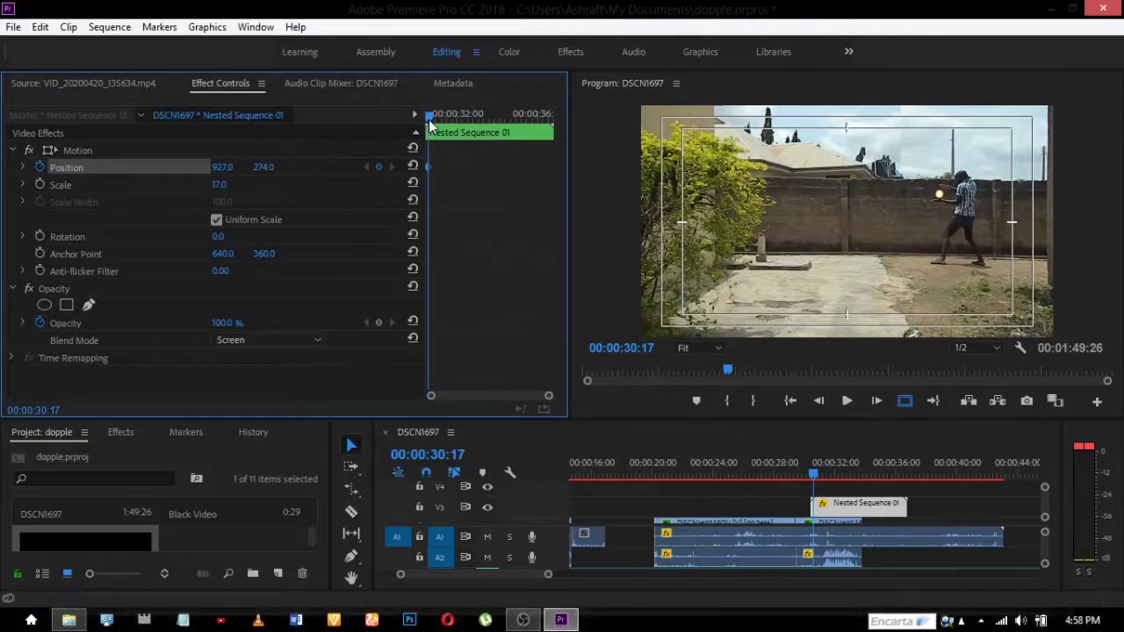
pyautogui.moveTo(430, 125); pyautogui.dragTo(430, 126)
pyautogui.moveTo(431, 119); pyautogui.dragTo(464, 114)
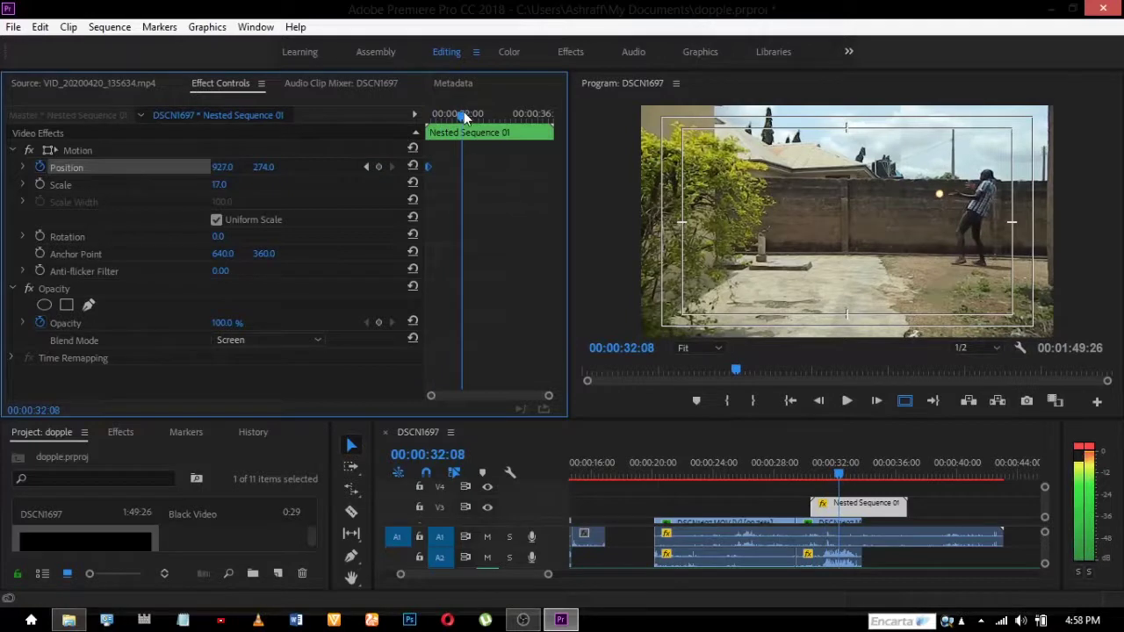
pyautogui.moveTo(463, 111); pyautogui.dragTo(428, 132)
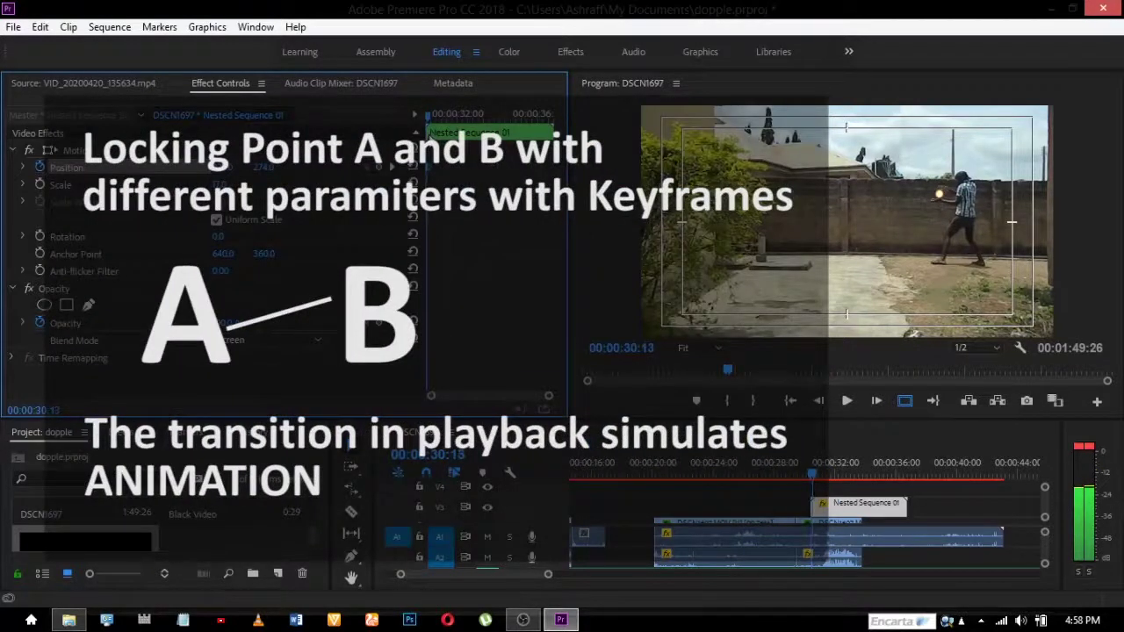
pyautogui.click(43, 185)
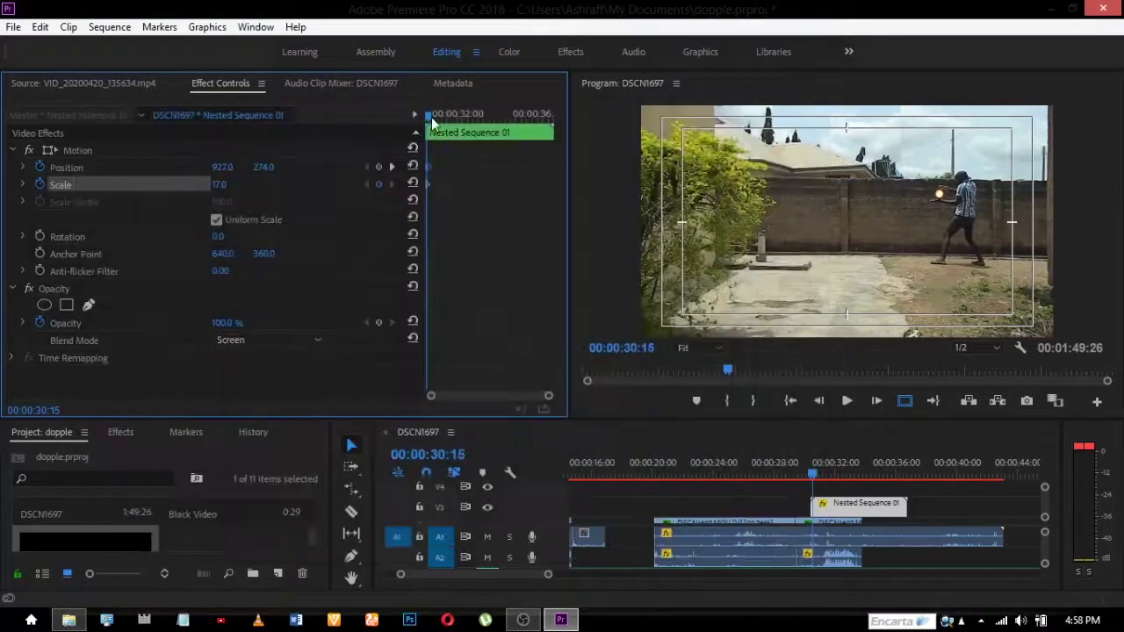
# Further along, add second keyframes: Position 936, 269 and a larger Scale
pyautogui.moveTo(430, 115); pyautogui.dragTo(441, 123)
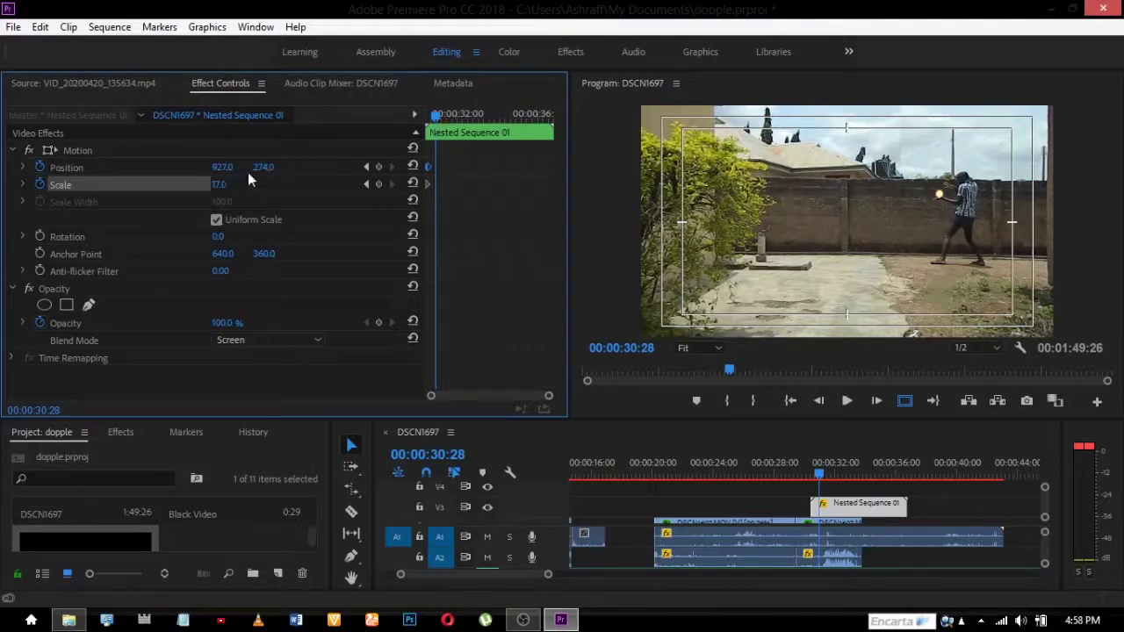
pyautogui.moveTo(222, 167); pyautogui.dragTo(271, 169)
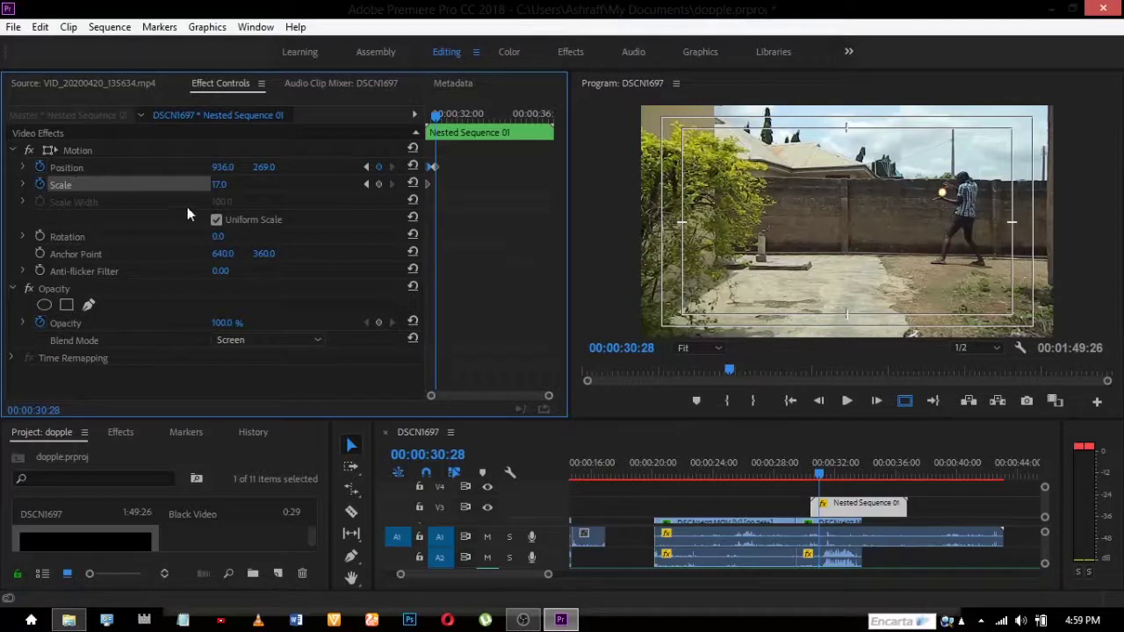
pyautogui.moveTo(208, 180); pyautogui.dragTo(233, 181)
# Scrub between the keyframes to review the fireball's motion and growth
pyautogui.moveTo(442, 120); pyautogui.dragTo(416, 123)
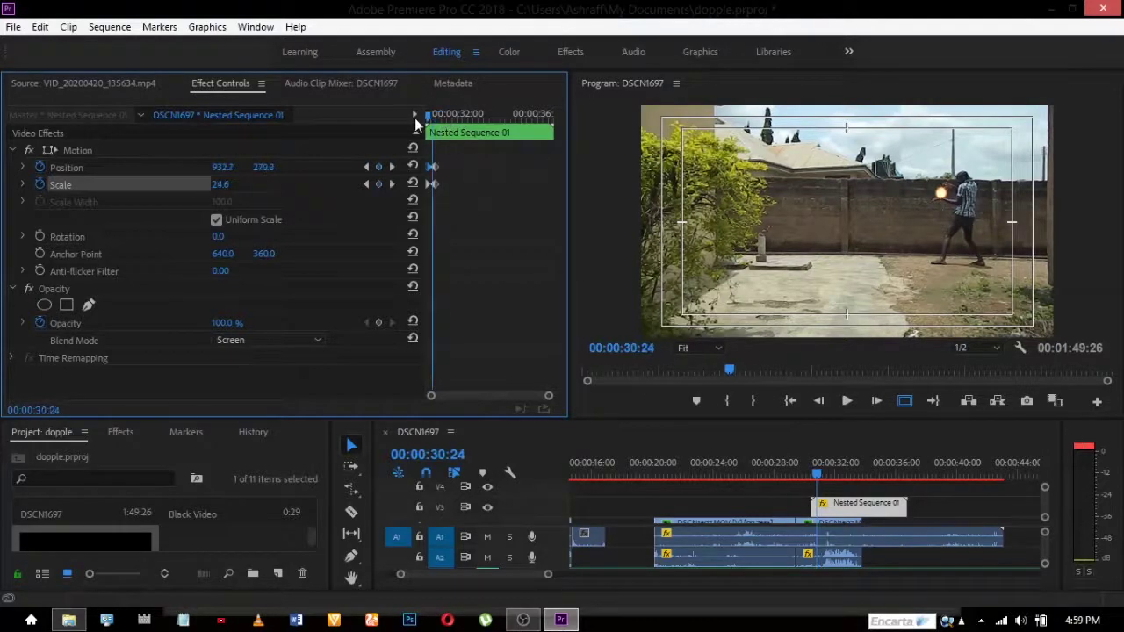
pyautogui.press('Left')
pyautogui.press('Left')
pyautogui.press('Left')
pyautogui.press('Left')
pyautogui.press('Left')
pyautogui.press('Left')
pyautogui.press('Left')
pyautogui.press('Left')
pyautogui.press('Left')
pyautogui.press('Left')
pyautogui.press('Left')
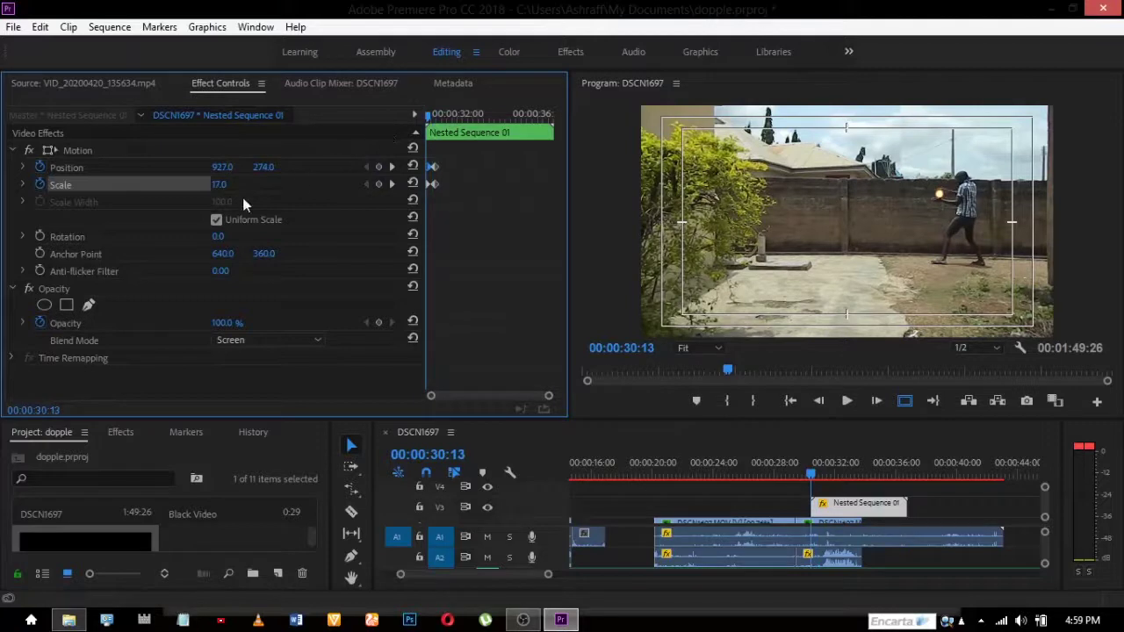
pyautogui.moveTo(430, 117)
pyautogui.mouseDown()
pyautogui.moveTo(443, 123)
pyautogui.moveTo(435, 128)
pyautogui.mouseUp()
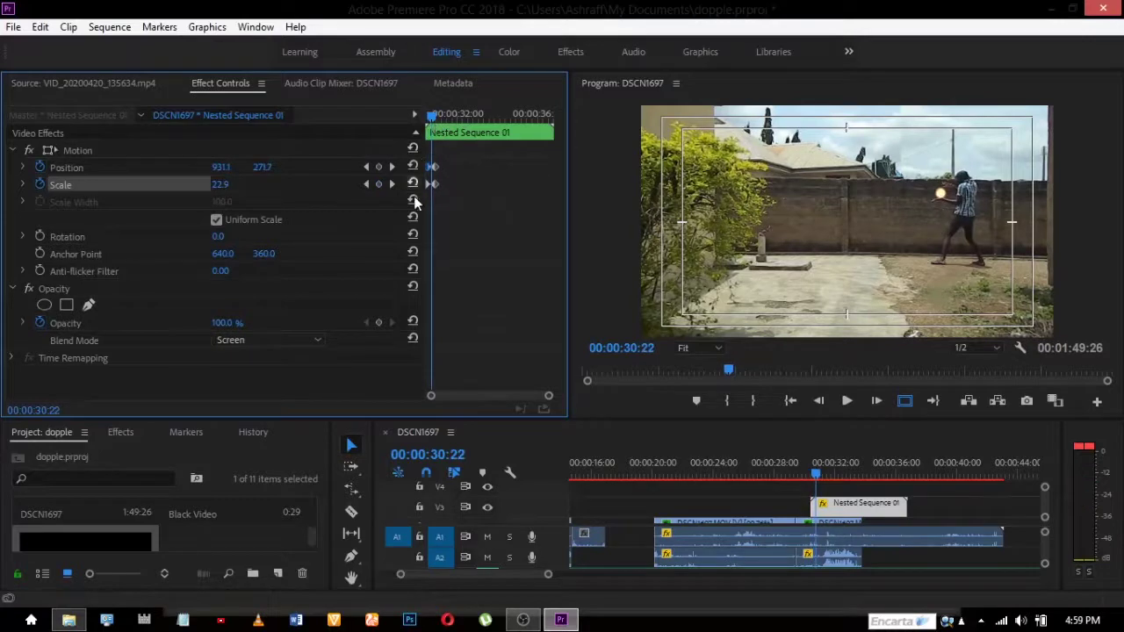
pyautogui.click(439, 163)
pyautogui.moveTo(433, 117)
pyautogui.mouseDown()
pyautogui.moveTo(416, 117)
pyautogui.moveTo(452, 128)
pyautogui.moveTo(419, 138)
pyautogui.moveTo(434, 154)
pyautogui.moveTo(419, 148)
pyautogui.moveTo(425, 136)
pyautogui.mouseUp()
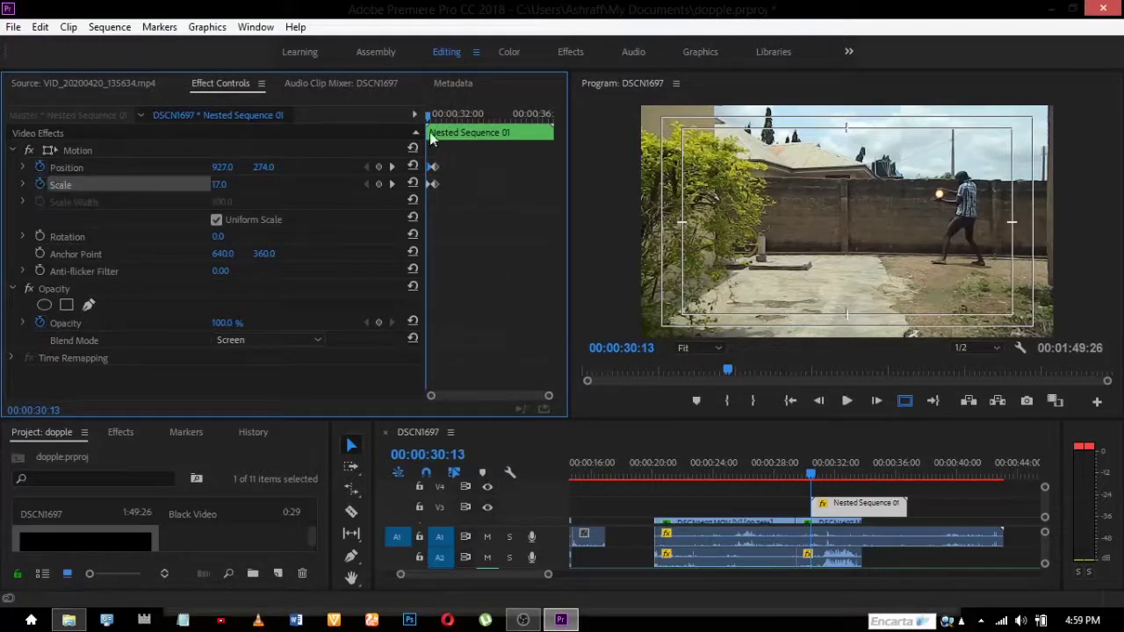
pyautogui.click(433, 166)
pyautogui.moveTo(428, 121); pyautogui.dragTo(446, 129)
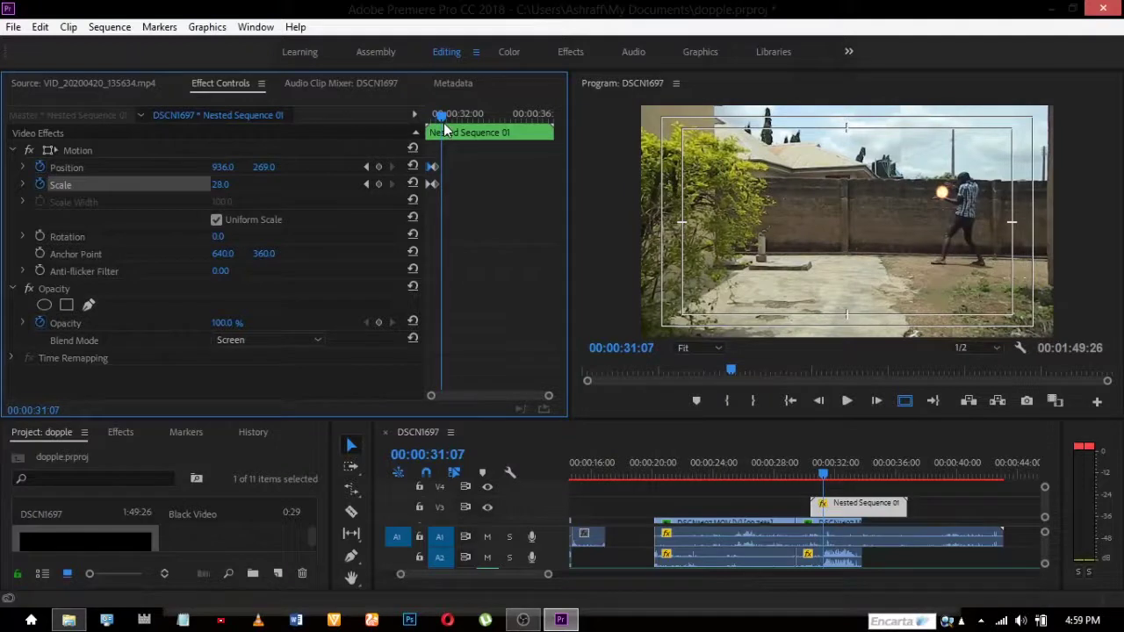
pyautogui.moveTo(441, 123)
pyautogui.mouseDown()
pyautogui.moveTo(416, 130)
pyautogui.moveTo(431, 128)
pyautogui.moveTo(439, 145)
pyautogui.mouseUp()
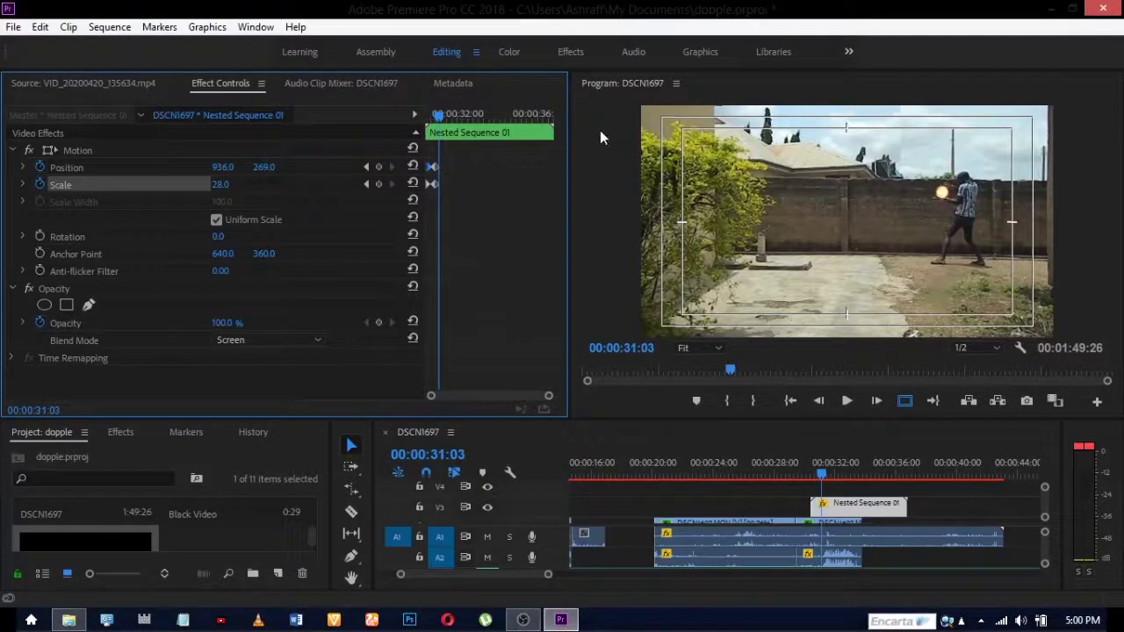
pyautogui.moveTo(442, 123); pyautogui.dragTo(413, 127)
pyautogui.press('space')
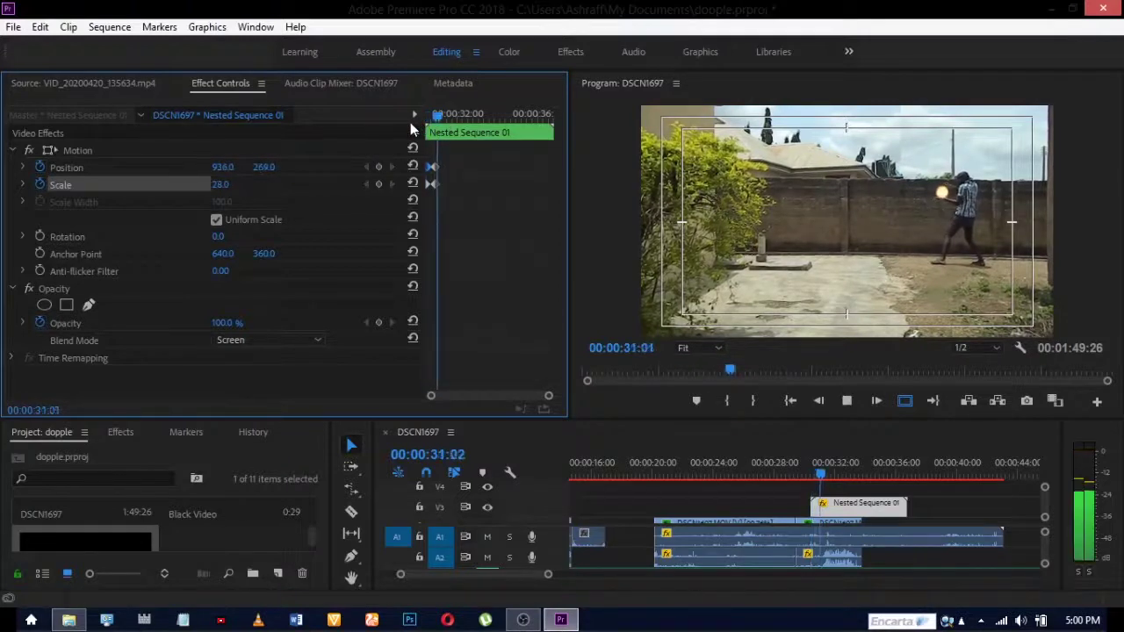
pyautogui.press('space')
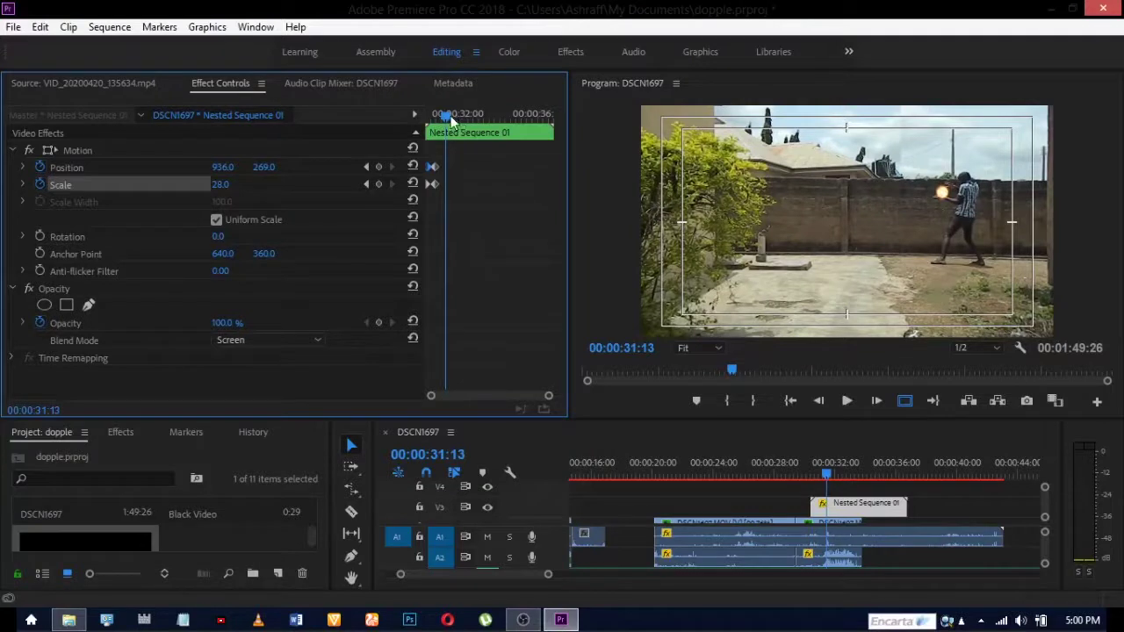
# Add a Position keyframe at 31:15, shifting the fireball slightly left
pyautogui.moveTo(450, 120); pyautogui.dragTo(455, 133)
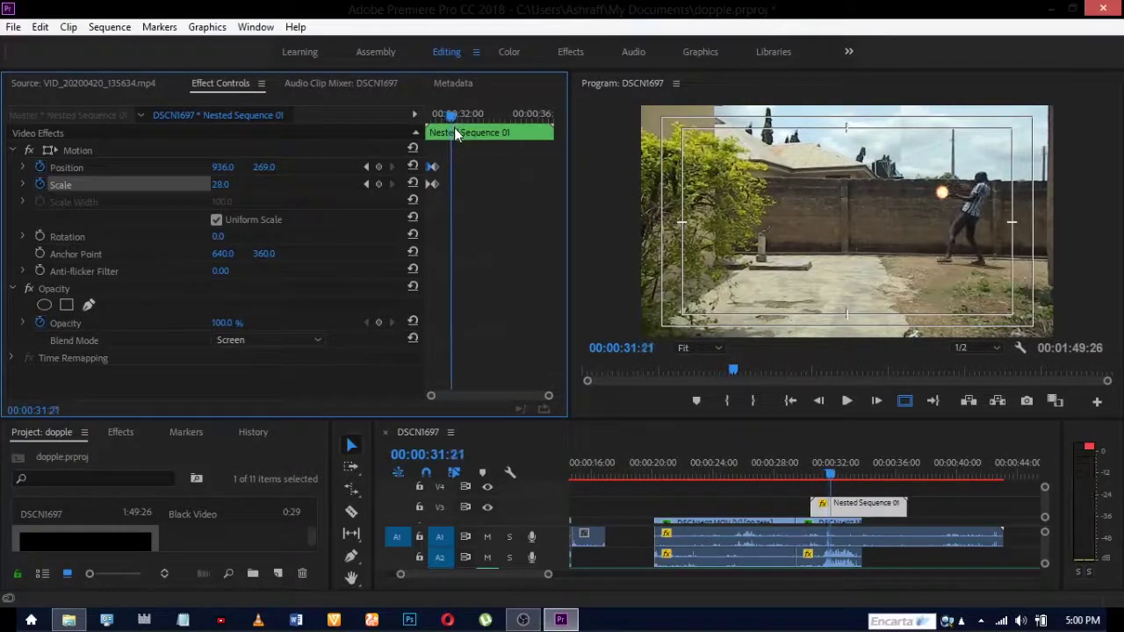
pyautogui.click(220, 184)
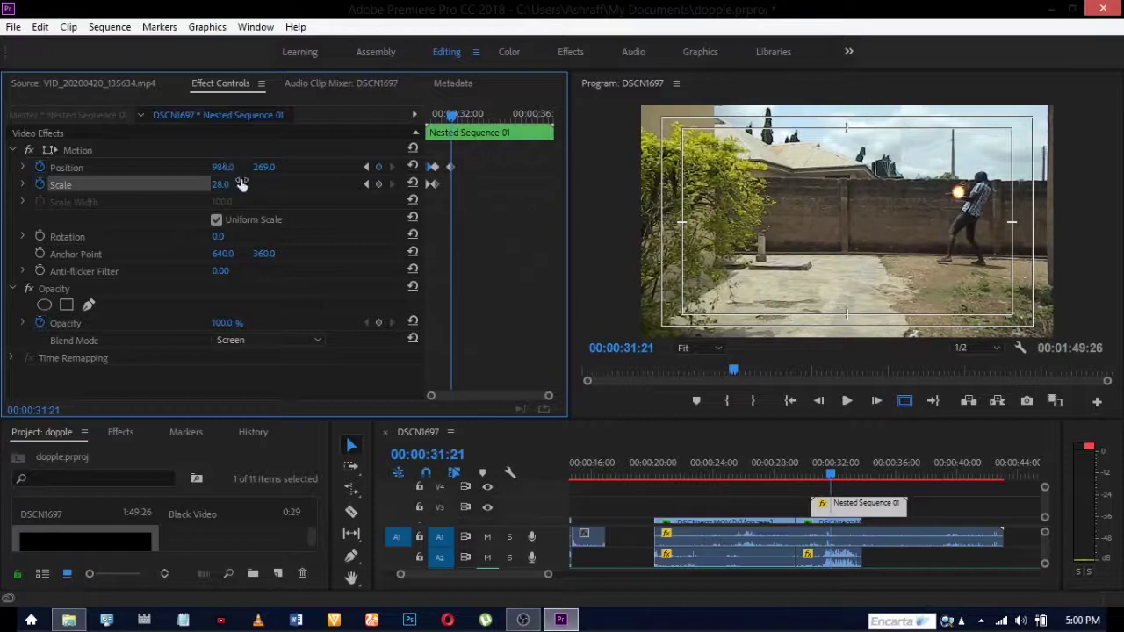
pyautogui.moveTo(451, 116); pyautogui.dragTo(496, 140)
pyautogui.scroll(3, 446, 135)
pyautogui.hotkey('shift', 'Right')
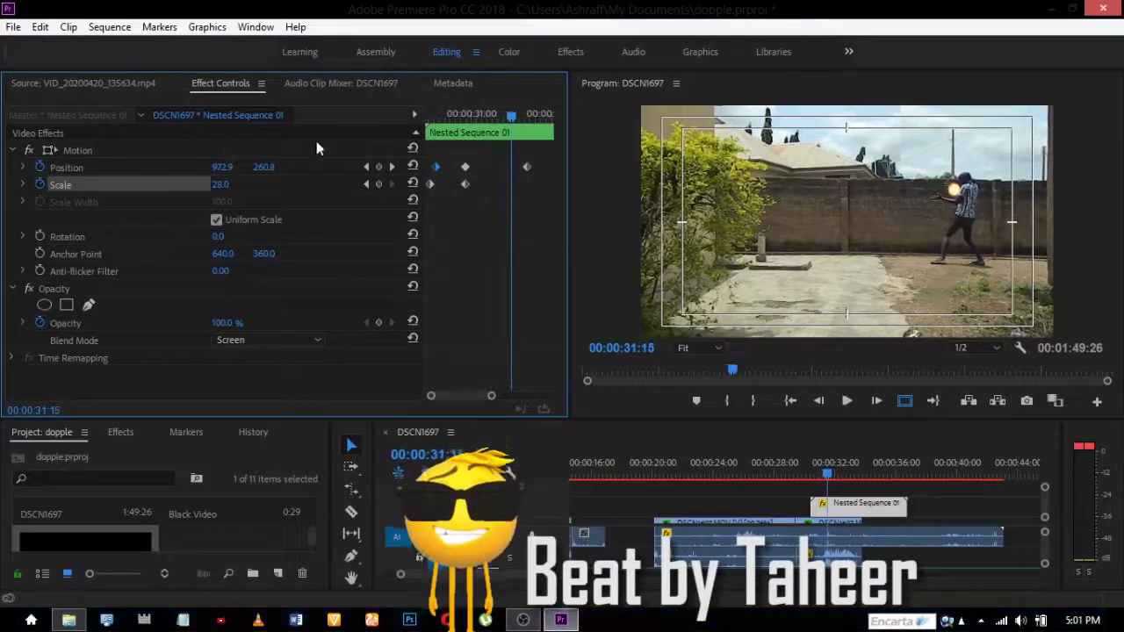
pyautogui.moveTo(224, 167); pyautogui.dragTo(209, 167)
# Add a Scale keyframe at 31:22 that enlarges the fireball
pyautogui.moveTo(516, 118)
pyautogui.mouseDown()
pyautogui.moveTo(413, 150)
pyautogui.moveTo(530, 134)
pyautogui.mouseUp()
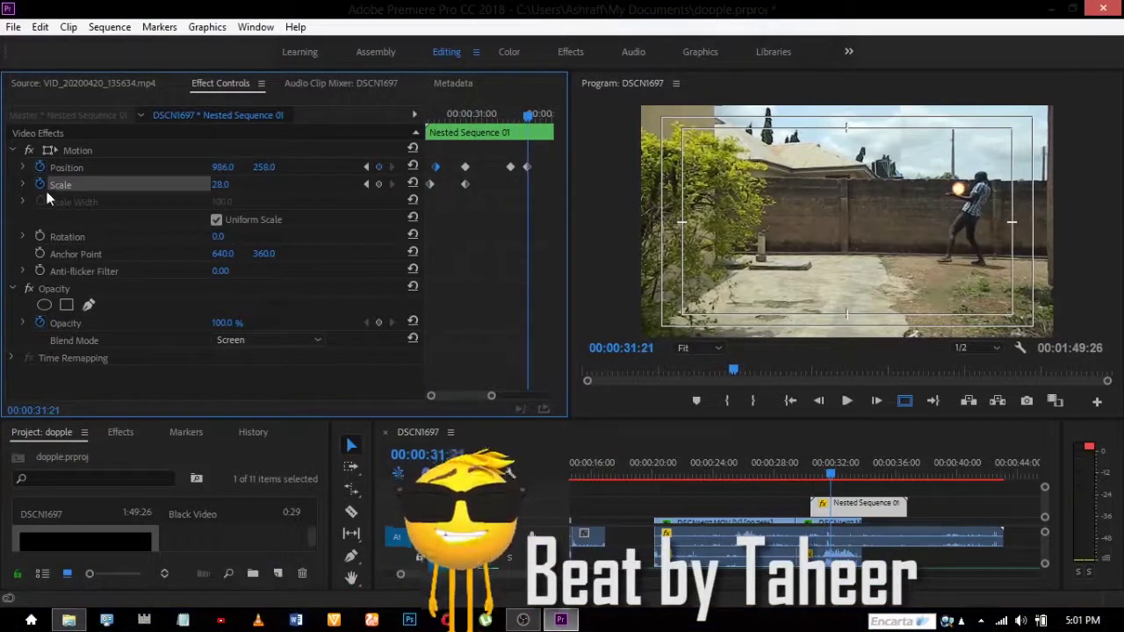
pyautogui.click(511, 116)
pyautogui.click(520, 117)
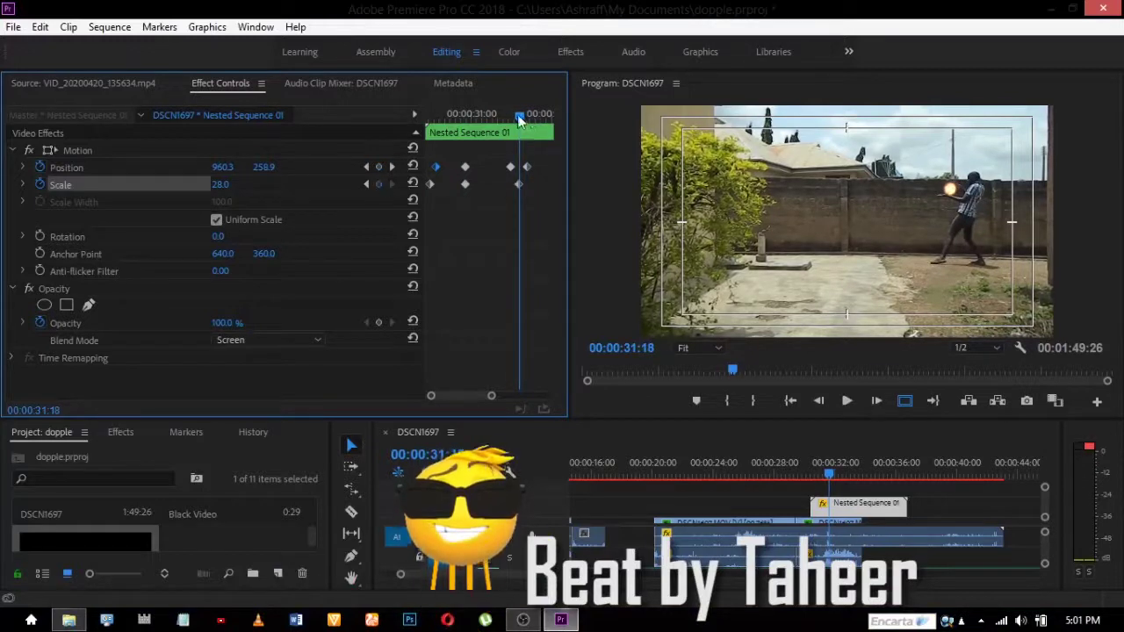
pyautogui.click(379, 184)
pyautogui.moveTo(224, 189); pyautogui.dragTo(239, 189)
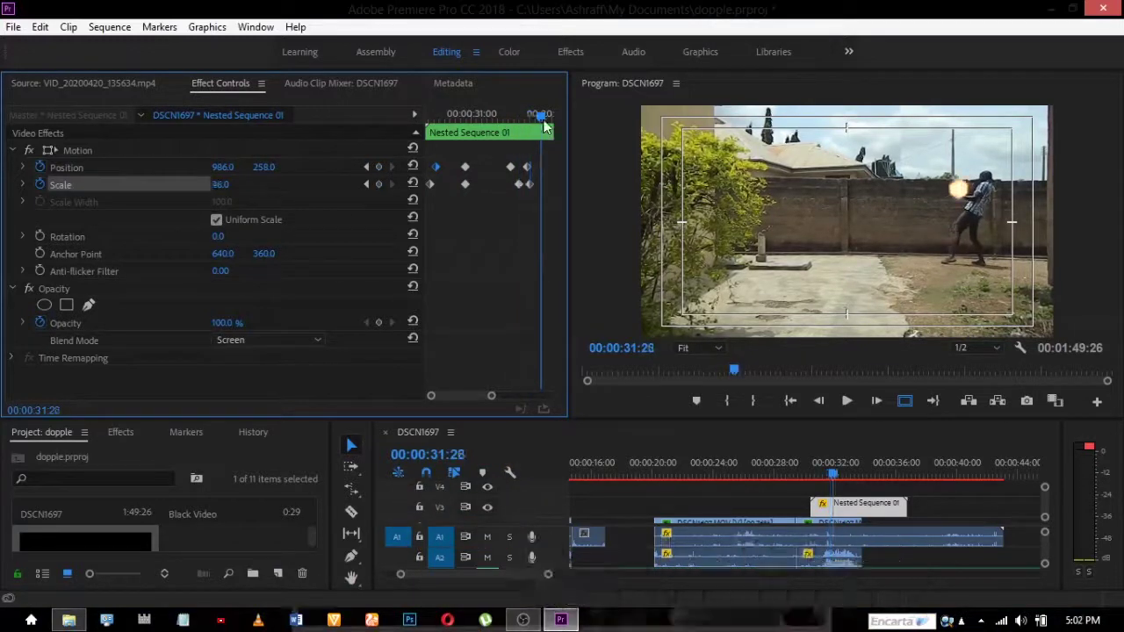
pyautogui.press('Right')
pyautogui.press('Right')
pyautogui.press('Right')
pyautogui.press('Right')
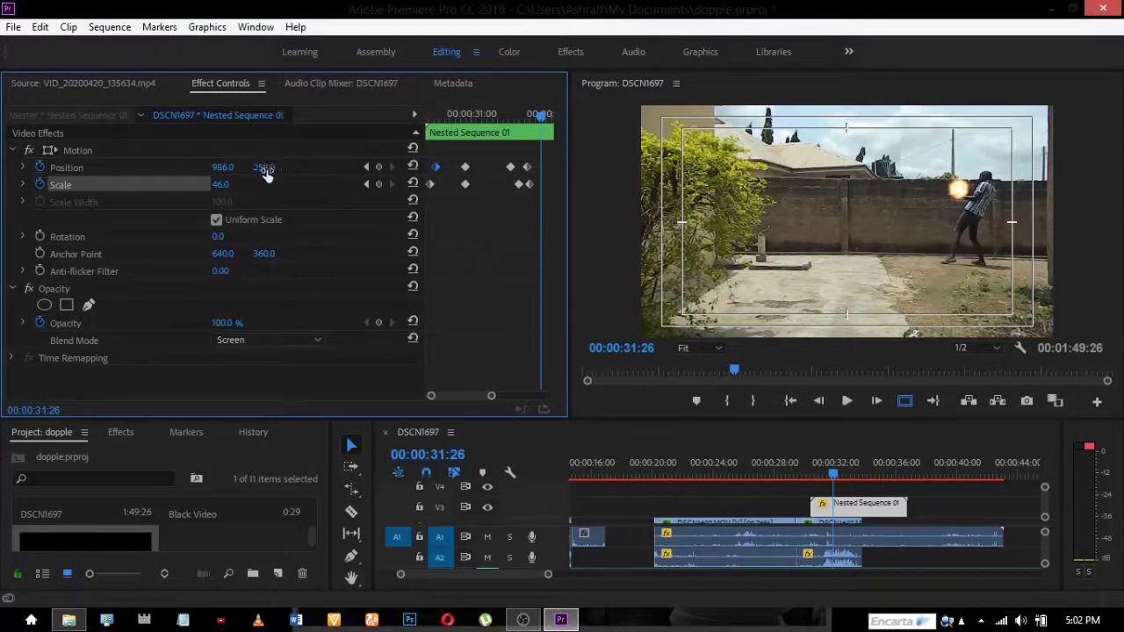
# Send the fireball left to end at Position 126, 258, then play back the flight
pyautogui.moveTo(223, 167); pyautogui.dragTo(35, 167)
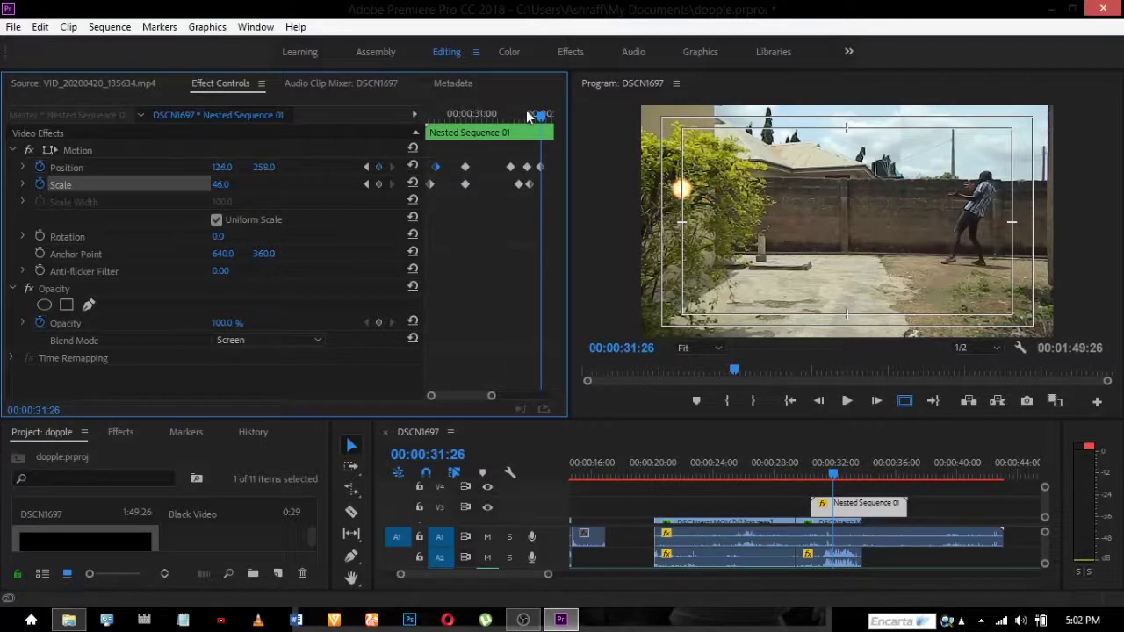
pyautogui.moveTo(539, 115); pyautogui.dragTo(524, 148)
pyautogui.press('space')
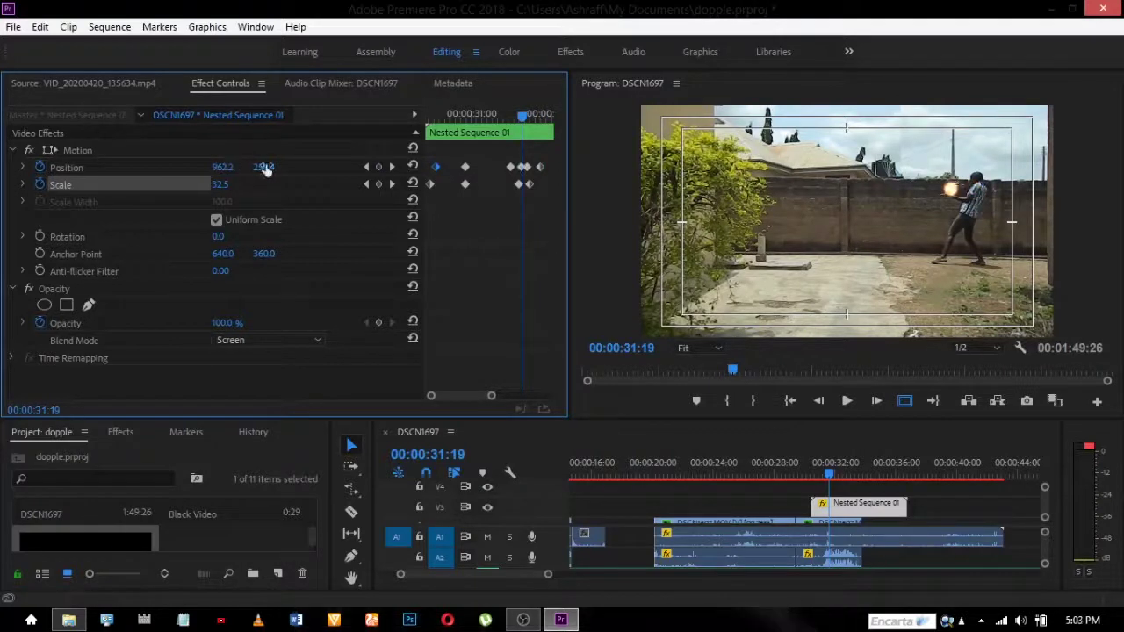
pyautogui.press('Right')
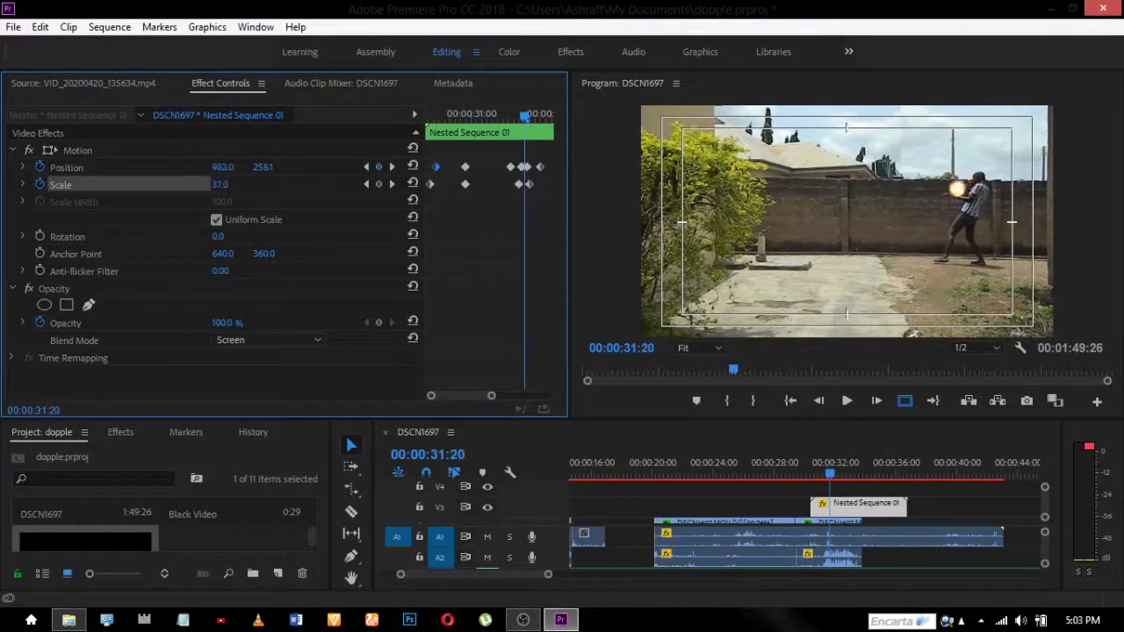
pyautogui.moveTo(524, 118); pyautogui.dragTo(586, 167)
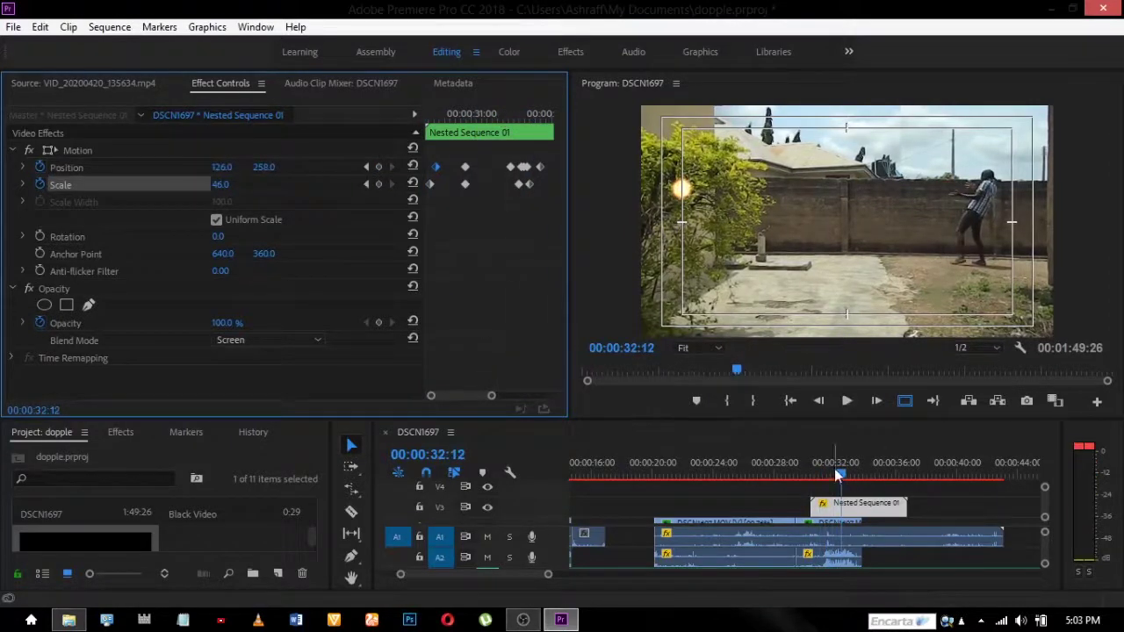
# Adjust the fireball's mid-flight Position X to 298
pyautogui.click(878, 483)
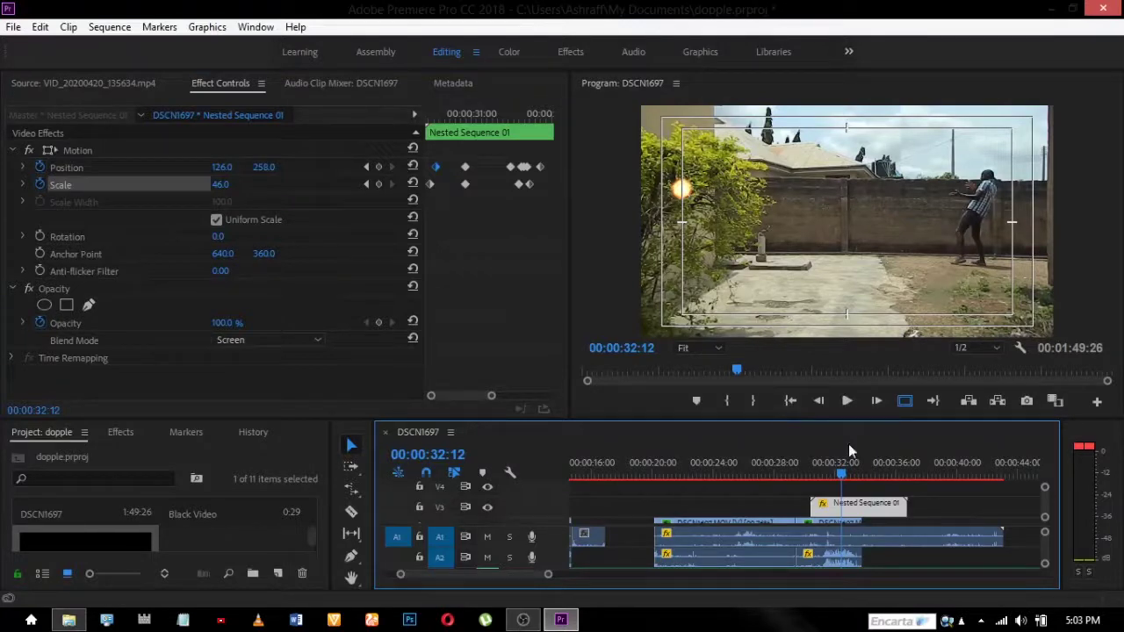
pyautogui.moveTo(843, 474); pyautogui.dragTo(834, 479)
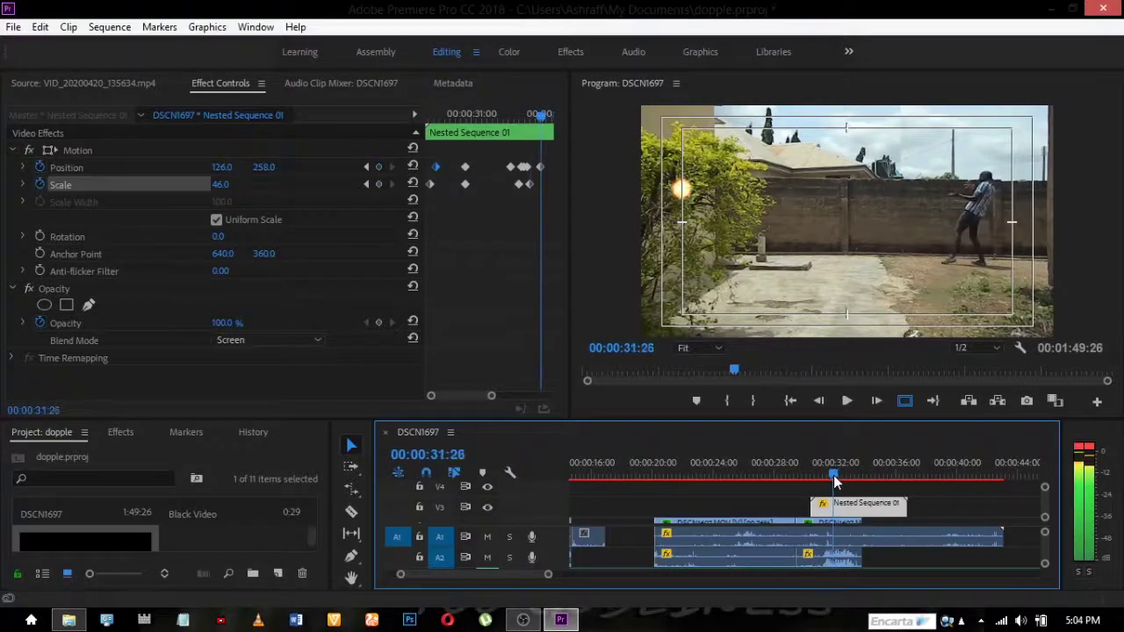
pyautogui.click(543, 118)
pyautogui.moveTo(544, 117); pyautogui.dragTo(542, 120)
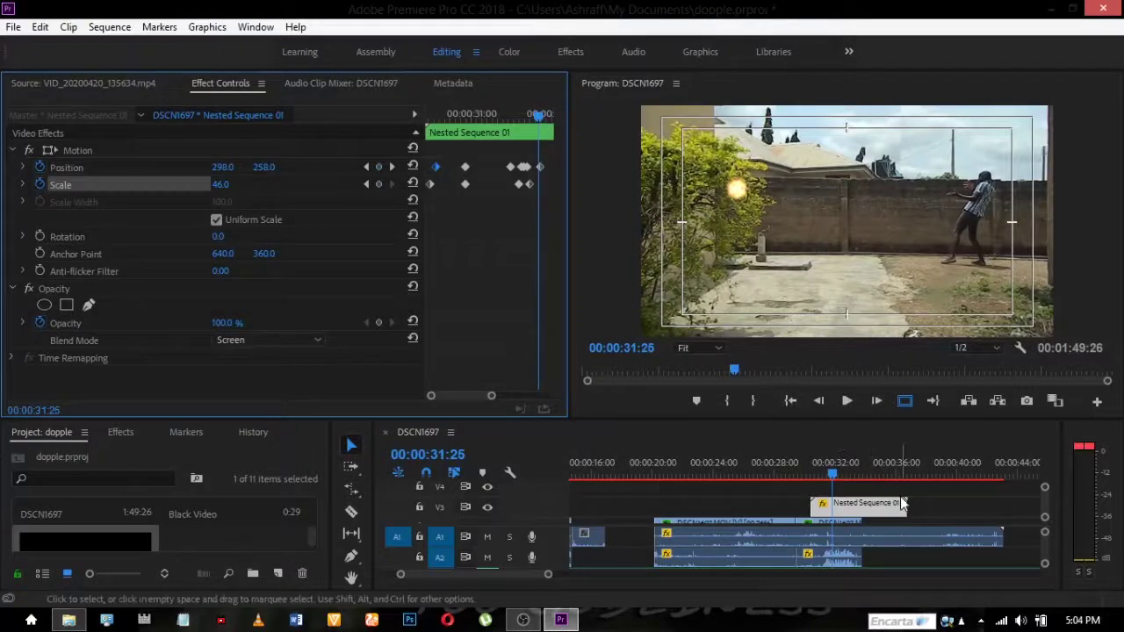
# Trim the Nested Sequence clip to 00:00:01:12, replay the flight, and heighten the timeline
pyautogui.moveTo(902, 504); pyautogui.dragTo(828, 508)
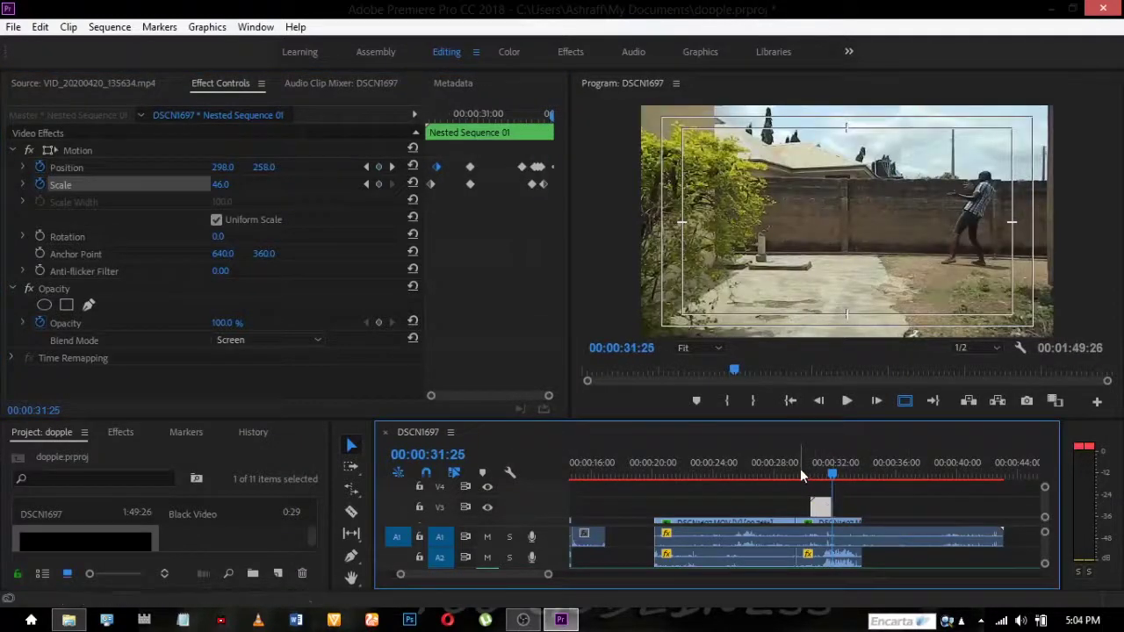
pyautogui.click(801, 475)
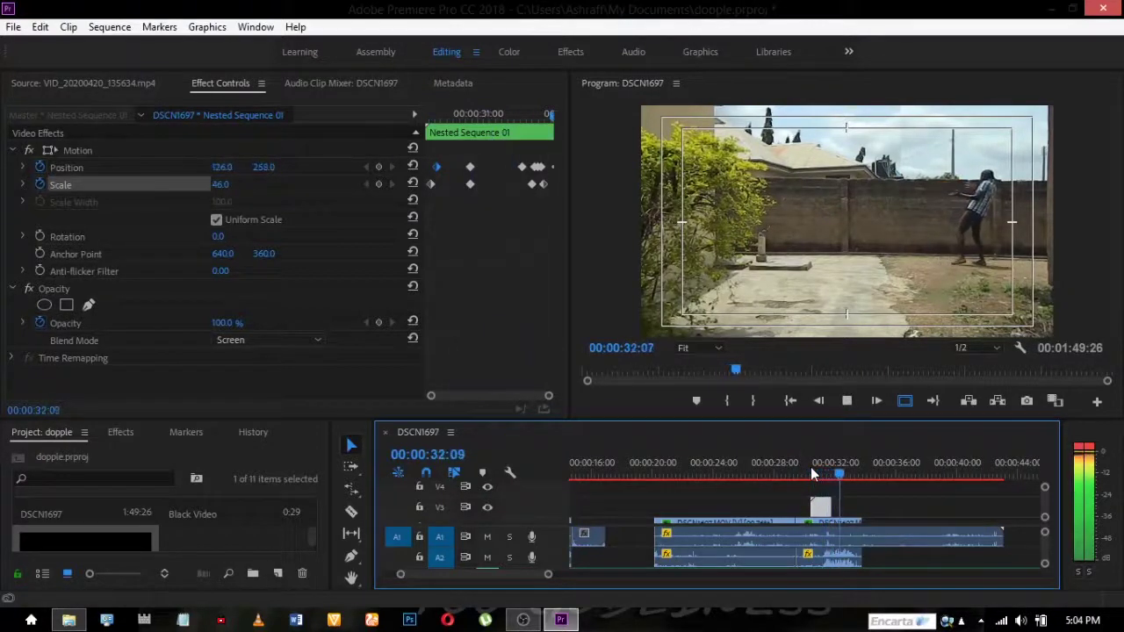
pyautogui.click(810, 475)
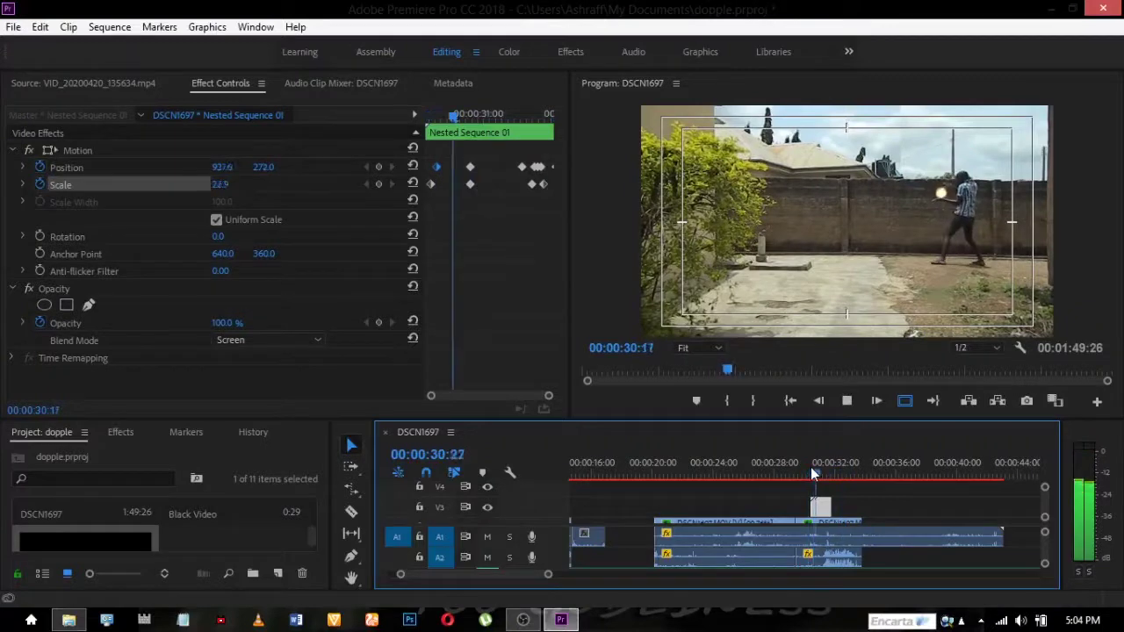
pyautogui.press('space')
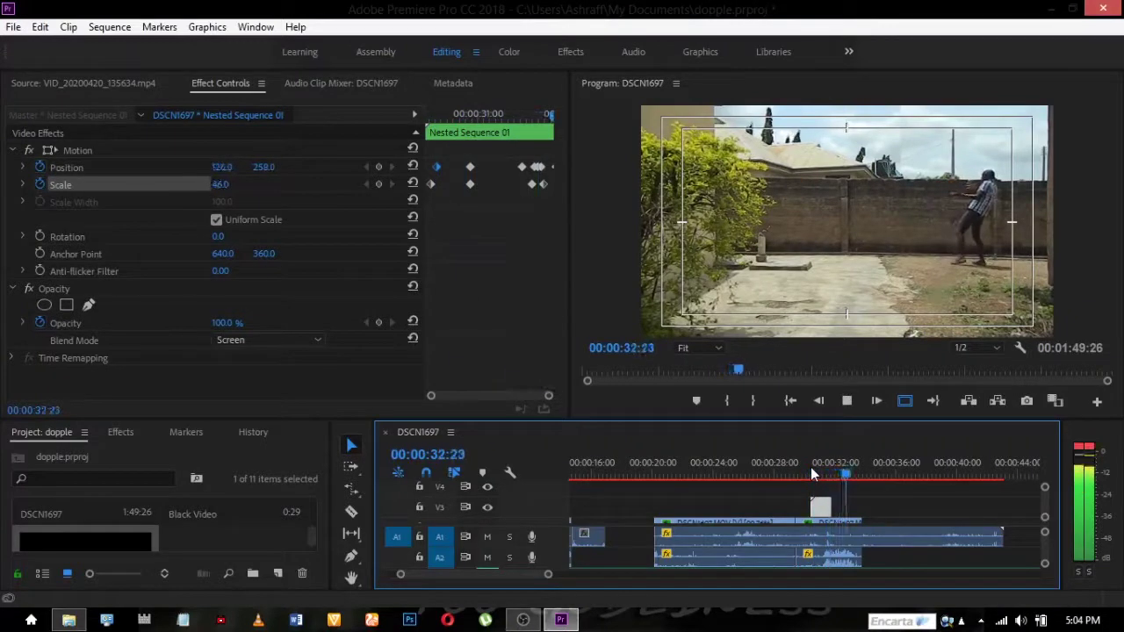
pyautogui.moveTo(912, 420); pyautogui.dragTo(912, 325)
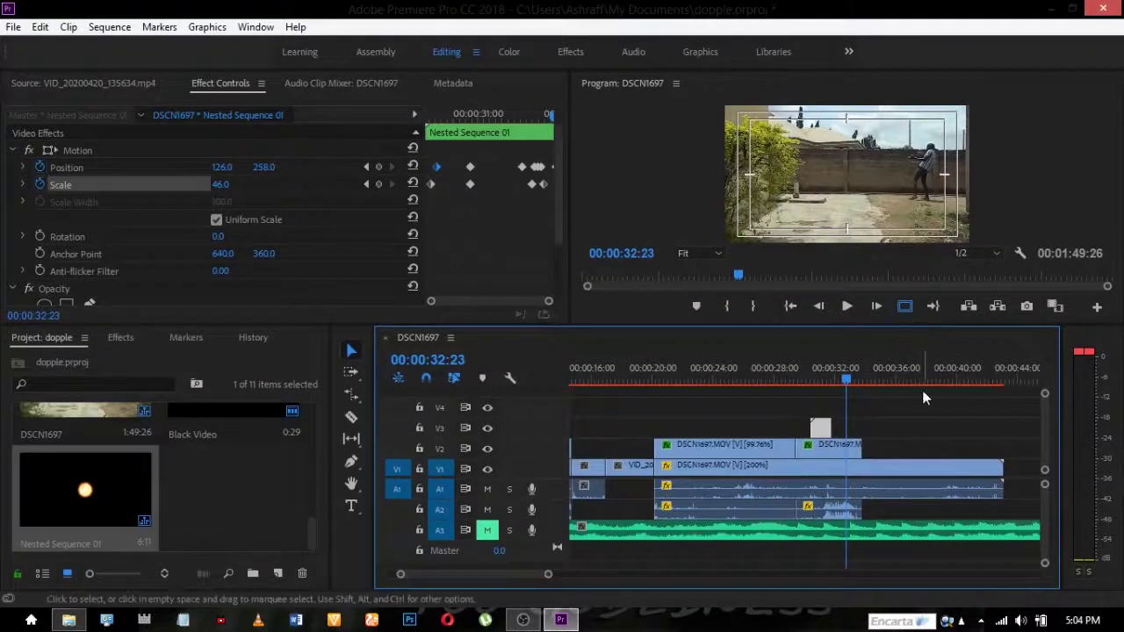
# Jump to 31:08 and search the Effects panel for 'lens'
pyautogui.click(825, 381)
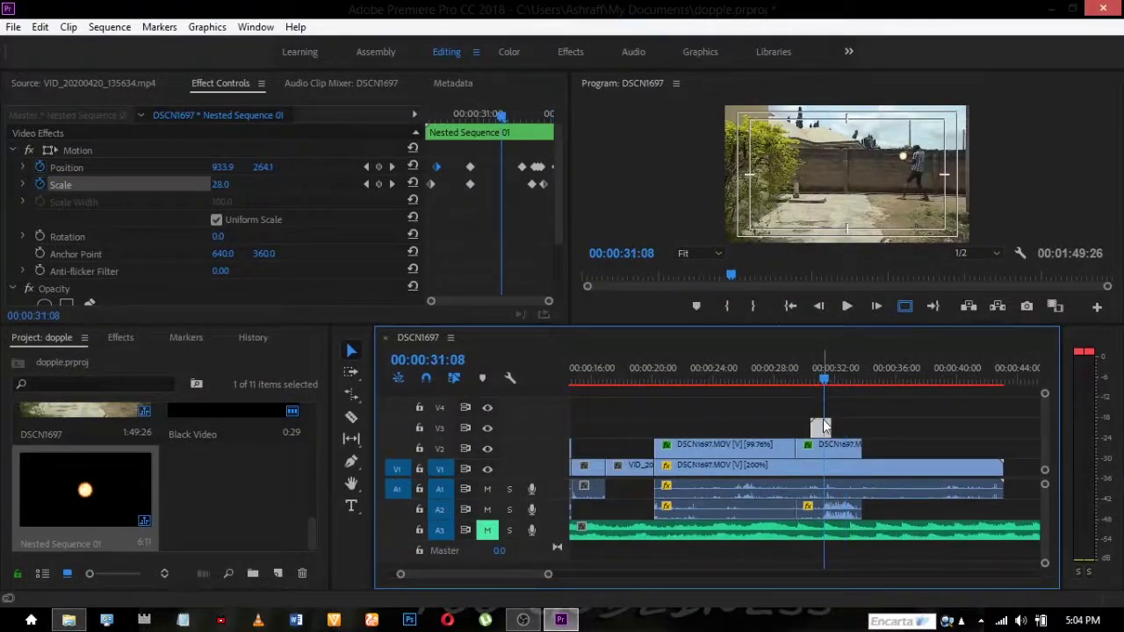
pyautogui.click(119, 338)
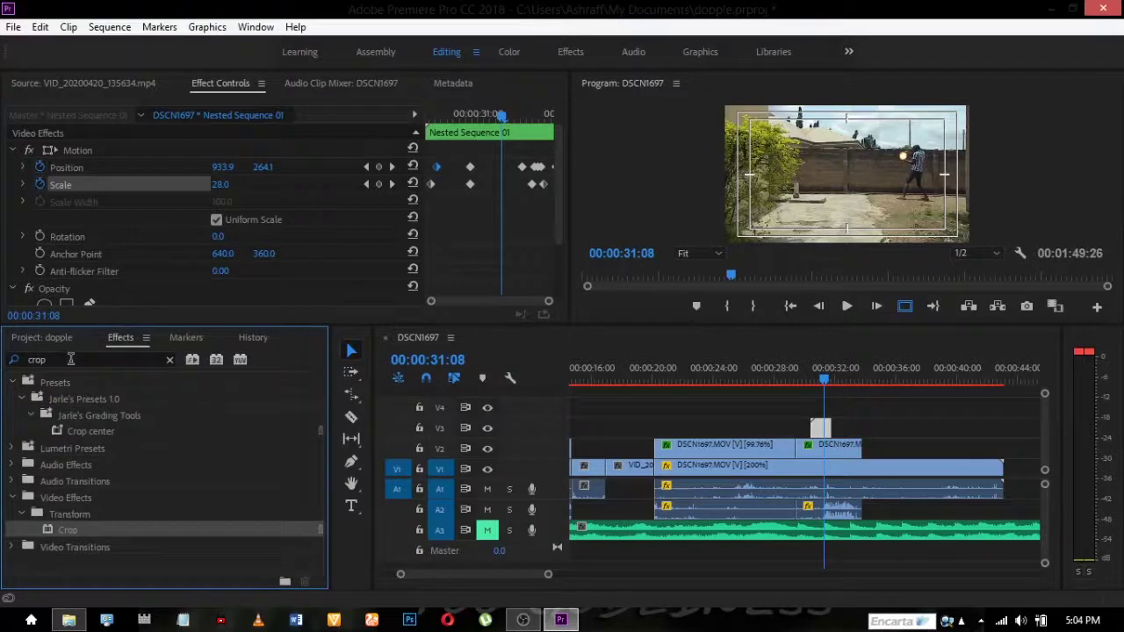
pyautogui.click(13, 360)
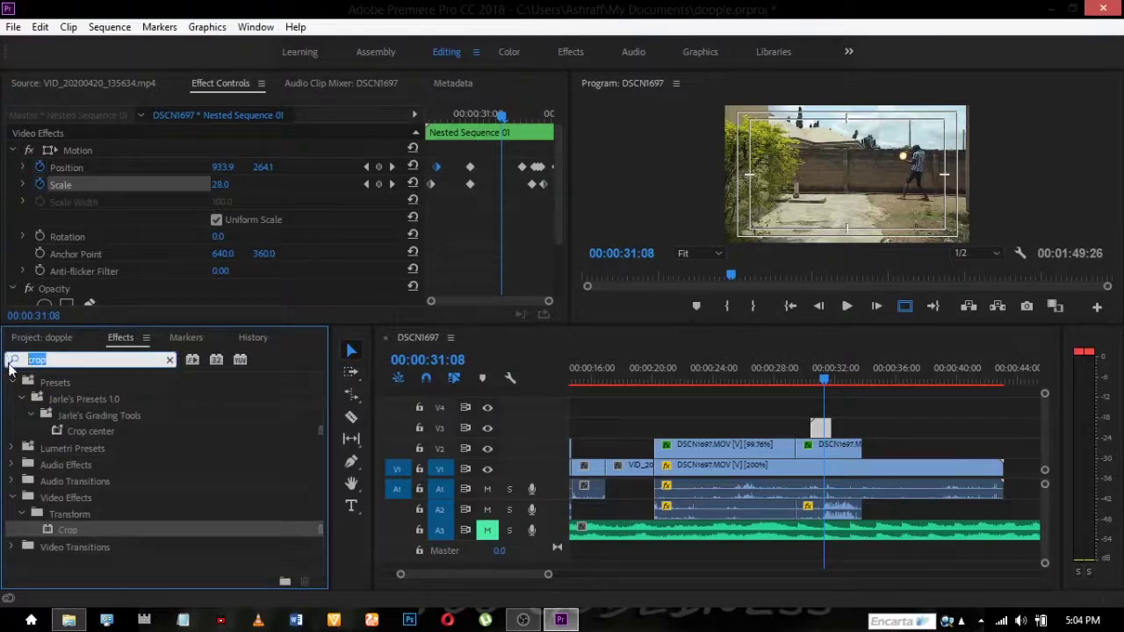
pyautogui.write('len')
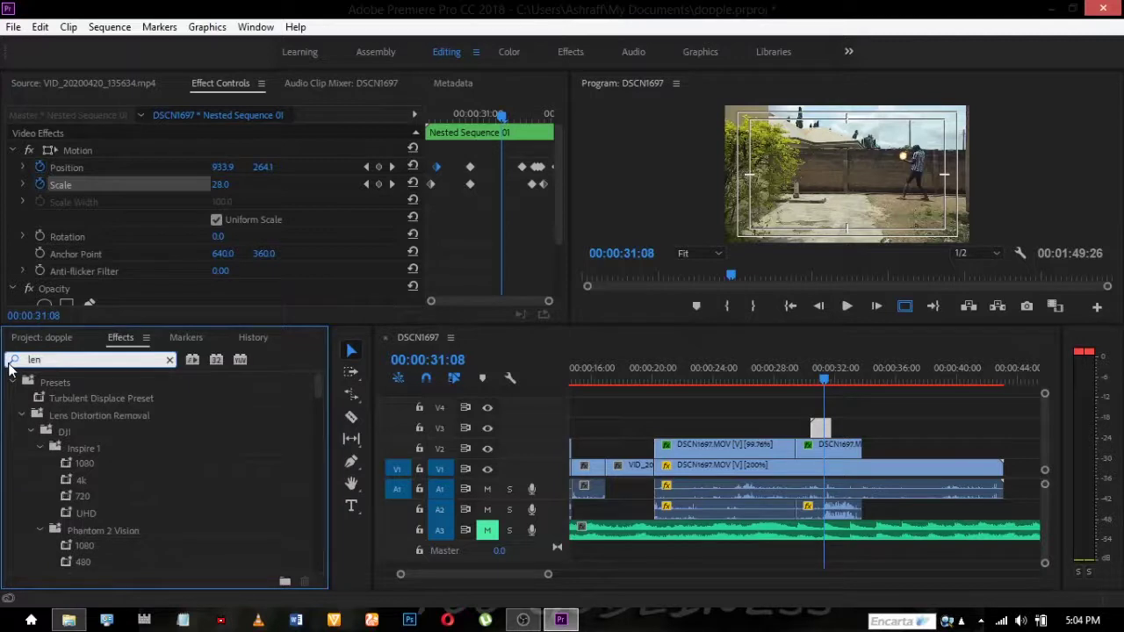
pyautogui.write('s')
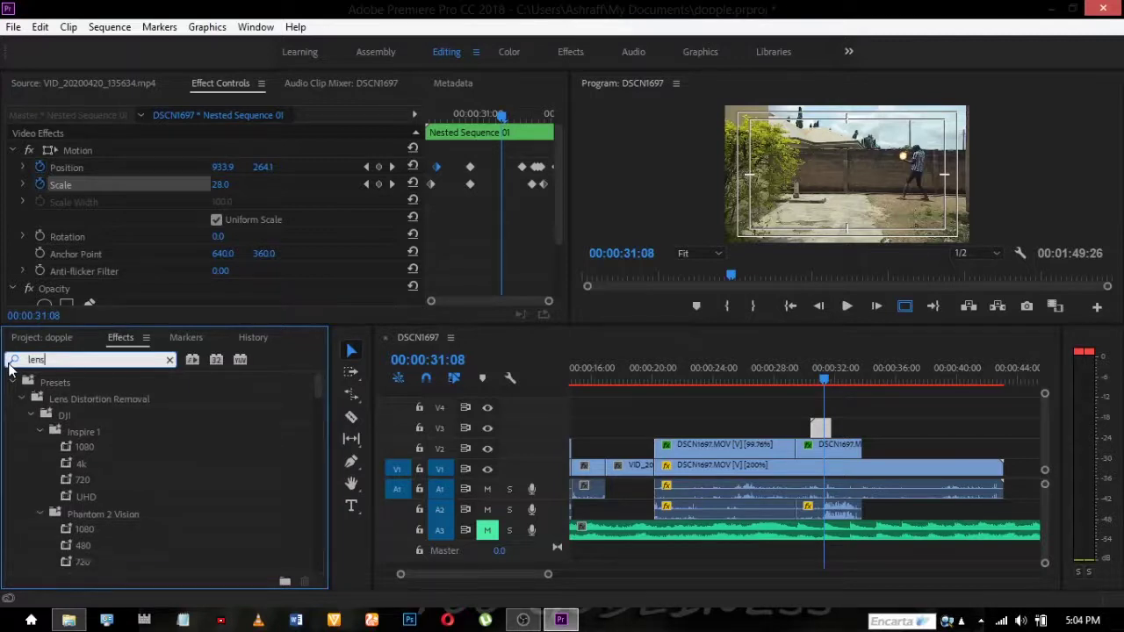
pyautogui.click(321, 387)
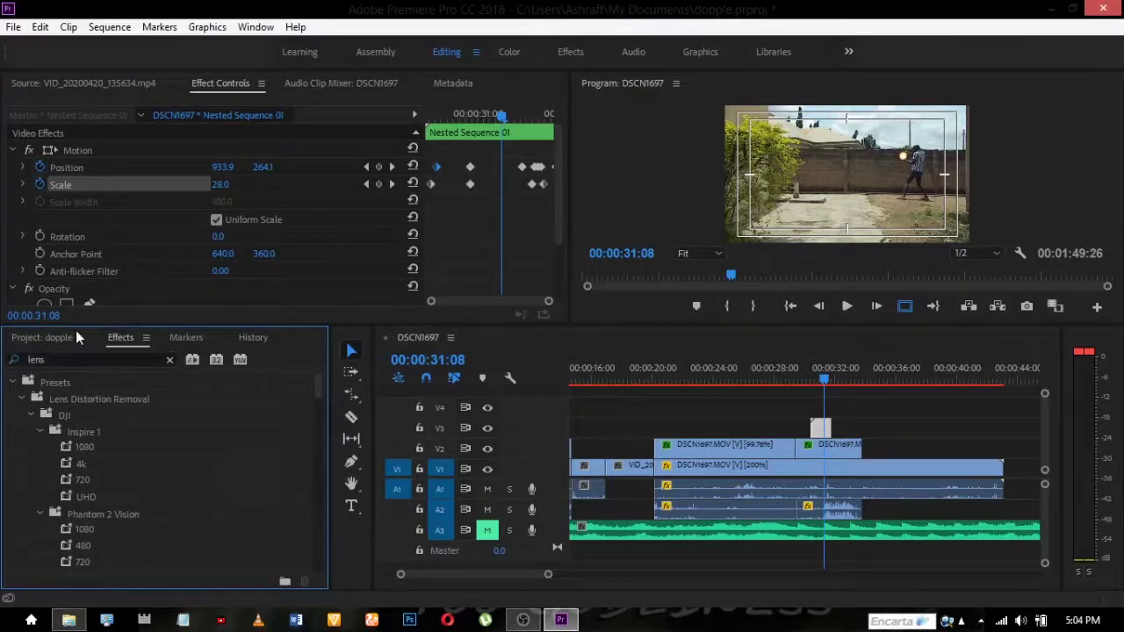
# Refine the search to 'lens f' and apply Lens Flare to the nested fireball clip
pyautogui.click(79, 354)
pyautogui.write('f')
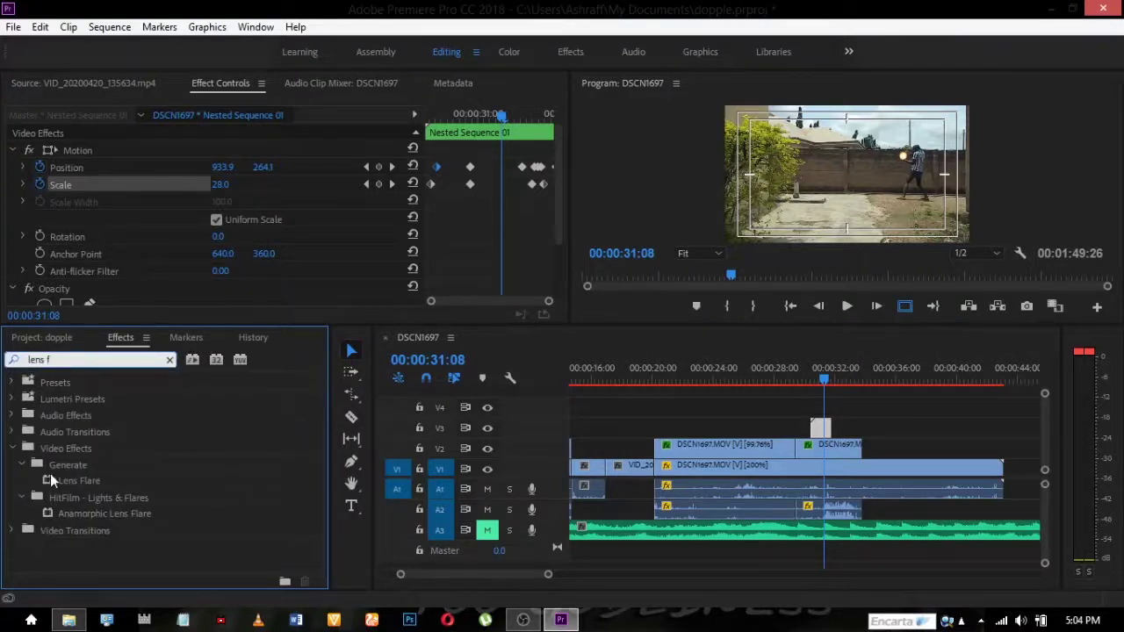
pyautogui.moveTo(53, 480); pyautogui.dragTo(820, 428)
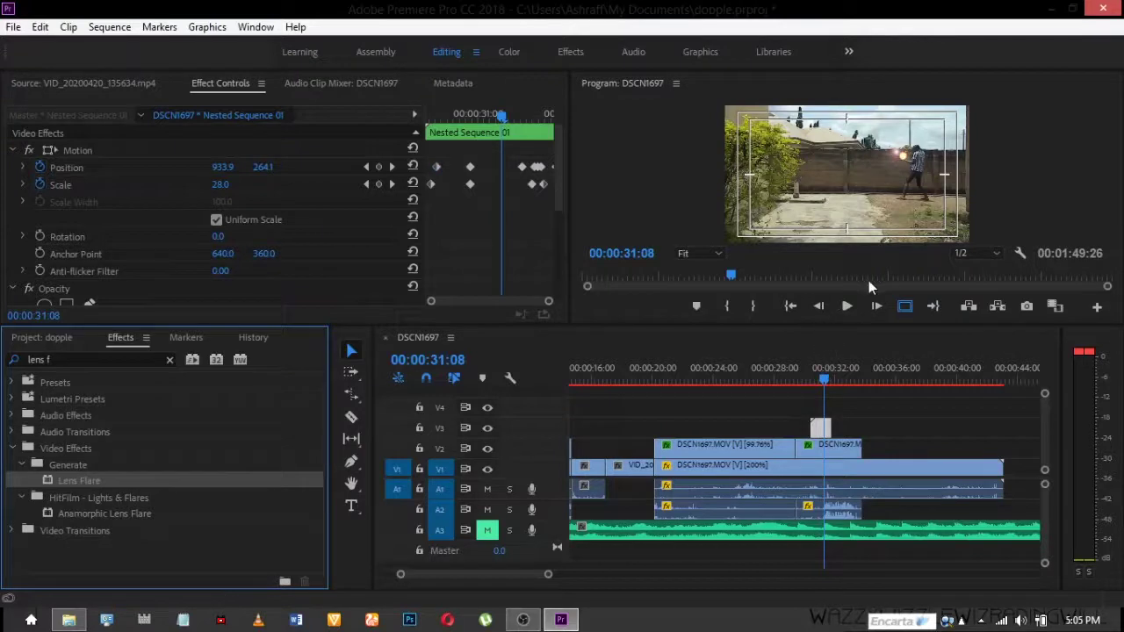
pyautogui.click(722, 257)
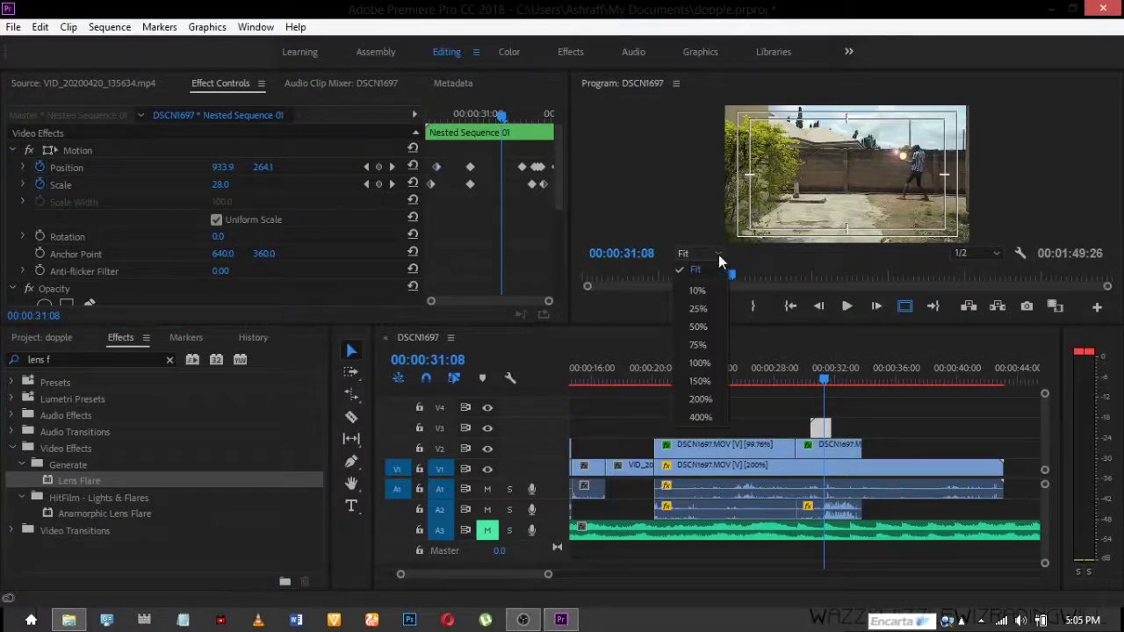
# Zoom the Program monitor to 150%, pan to the performer with the fireball, and resize panels
pyautogui.click(699, 383)
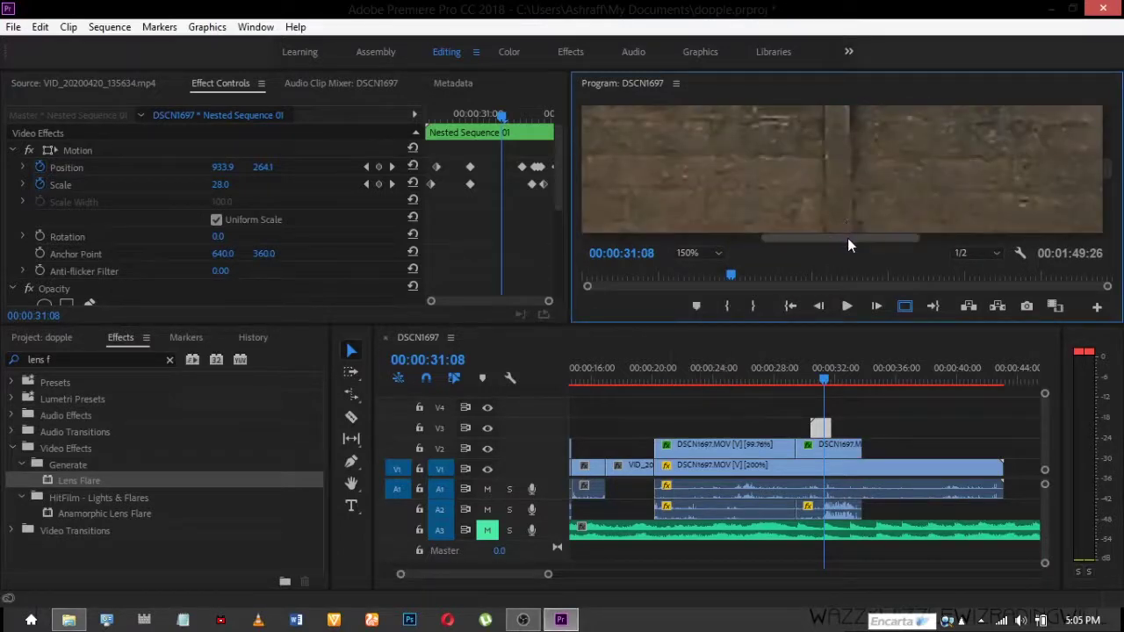
pyautogui.moveTo(847, 238); pyautogui.dragTo(972, 228)
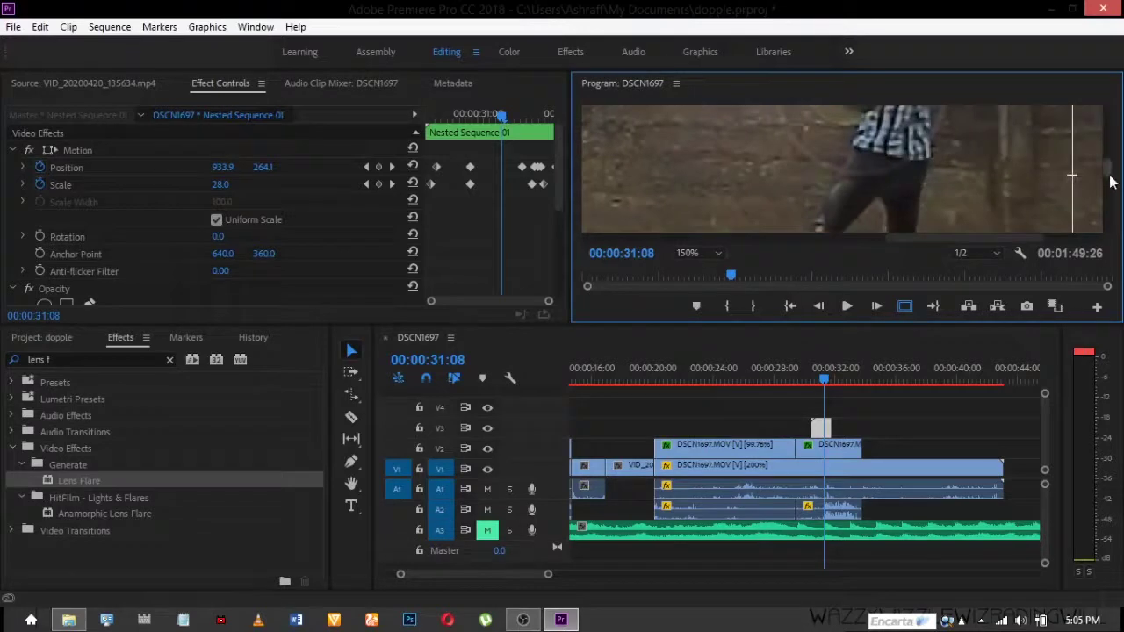
pyautogui.moveTo(1111, 178)
pyautogui.mouseDown()
pyautogui.moveTo(1109, 149)
pyautogui.moveTo(1105, 161)
pyautogui.mouseUp()
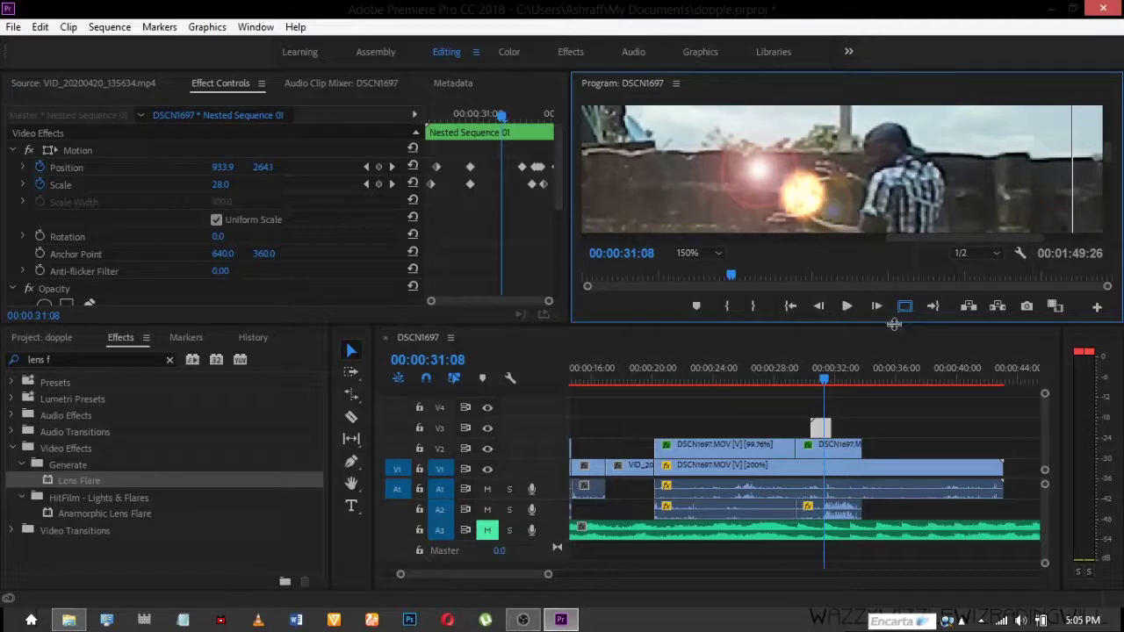
pyautogui.moveTo(894, 324); pyautogui.dragTo(894, 382)
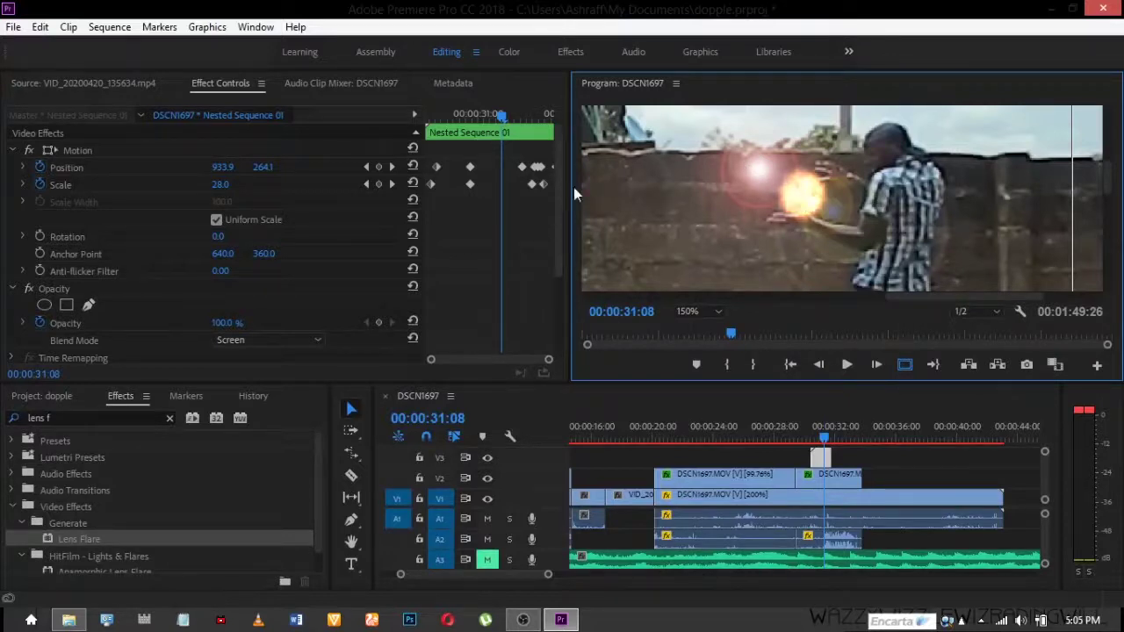
pyautogui.moveTo(556, 179); pyautogui.dragTo(569, 279)
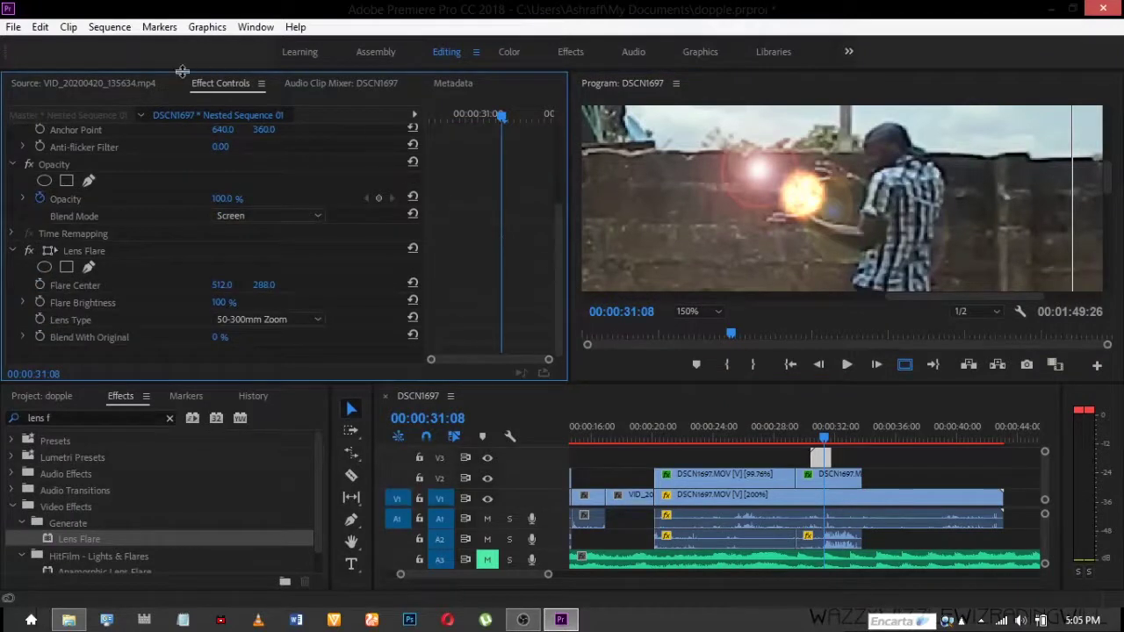
# Move the Lens Flare centre to 643, 358 so the glow sits on the fireball
pyautogui.moveTo(221, 288)
pyautogui.mouseDown()
pyautogui.moveTo(290, 291)
pyautogui.moveTo(230, 287)
pyautogui.mouseUp()
pyautogui.click(226, 286)
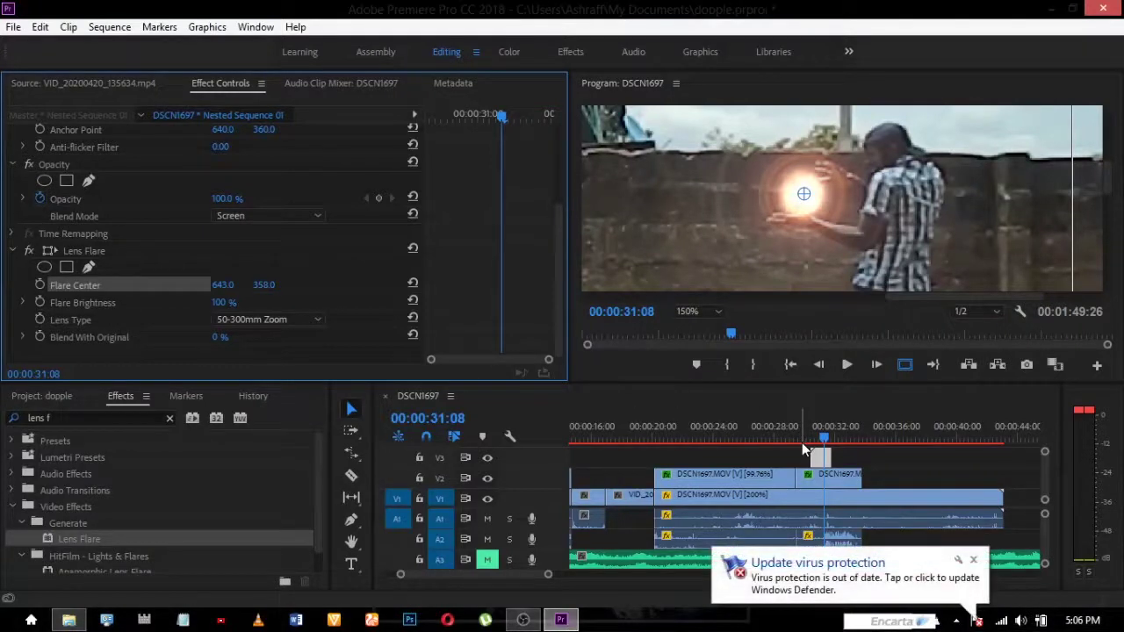
pyautogui.click(802, 446)
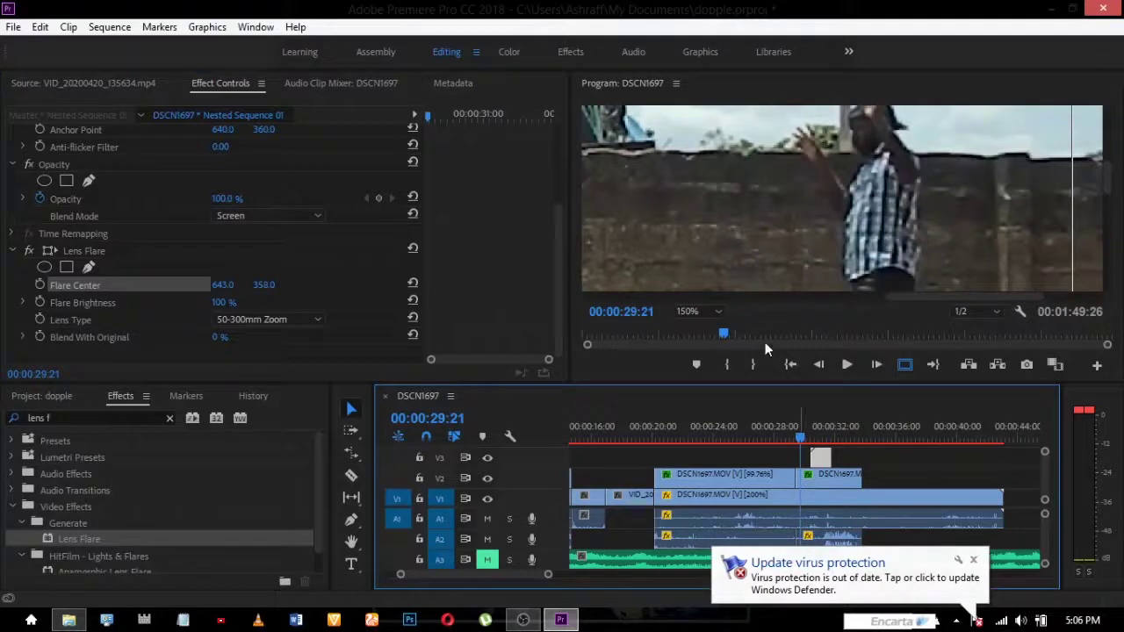
# Fit the preview to the frame, play the lens-flared fireball pass, and return to 00:00:30:23
pyautogui.click(719, 315)
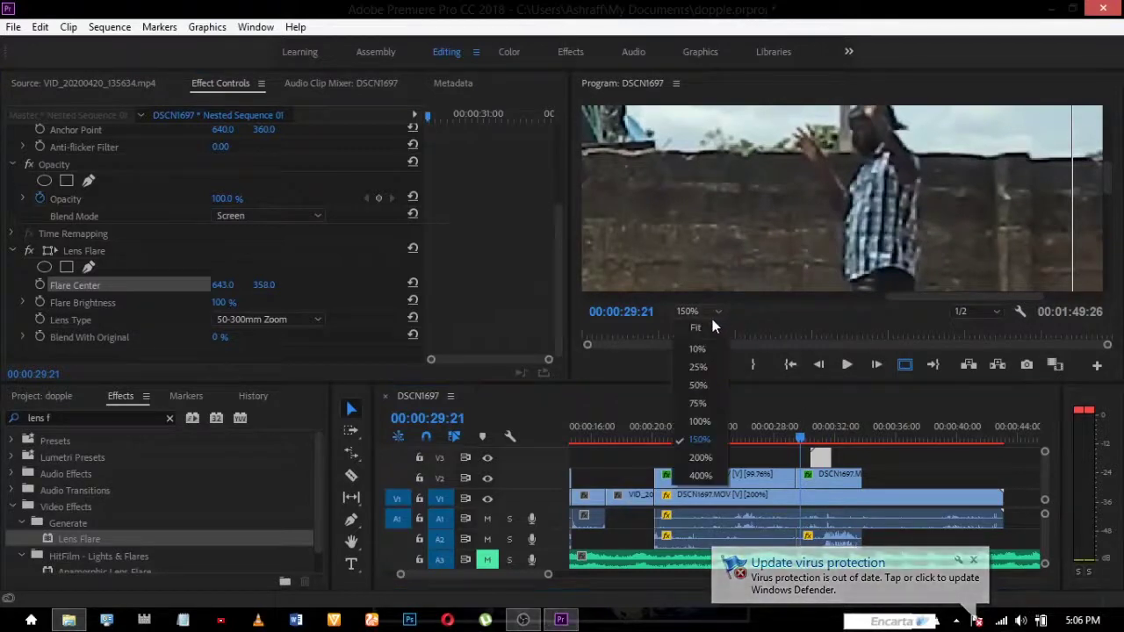
pyautogui.click(713, 328)
pyautogui.press('space')
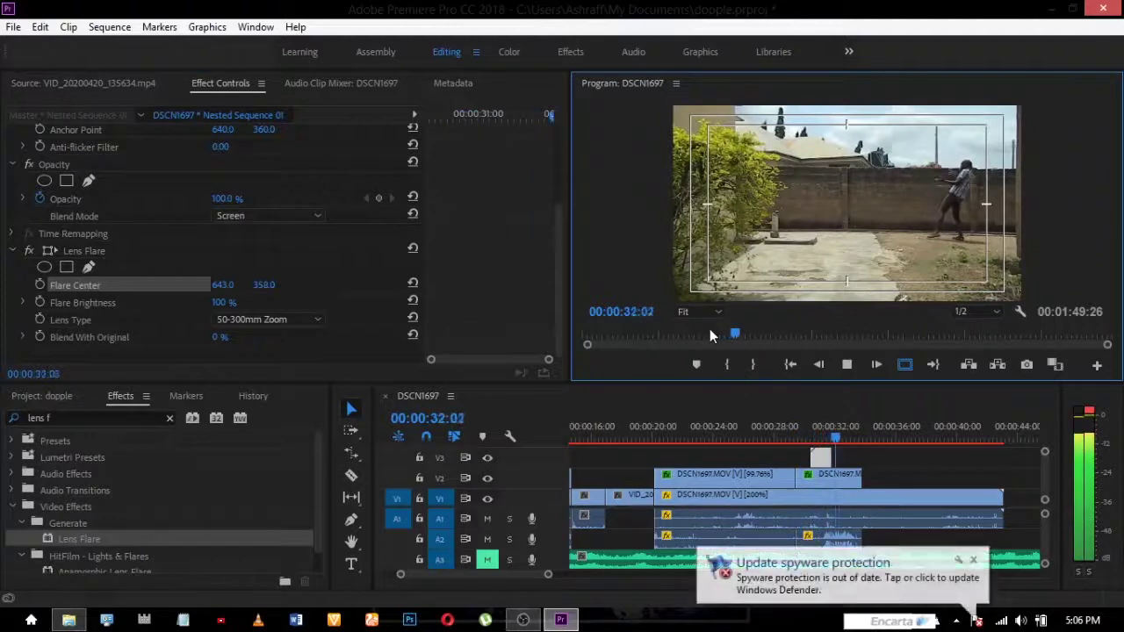
pyautogui.click(845, 366)
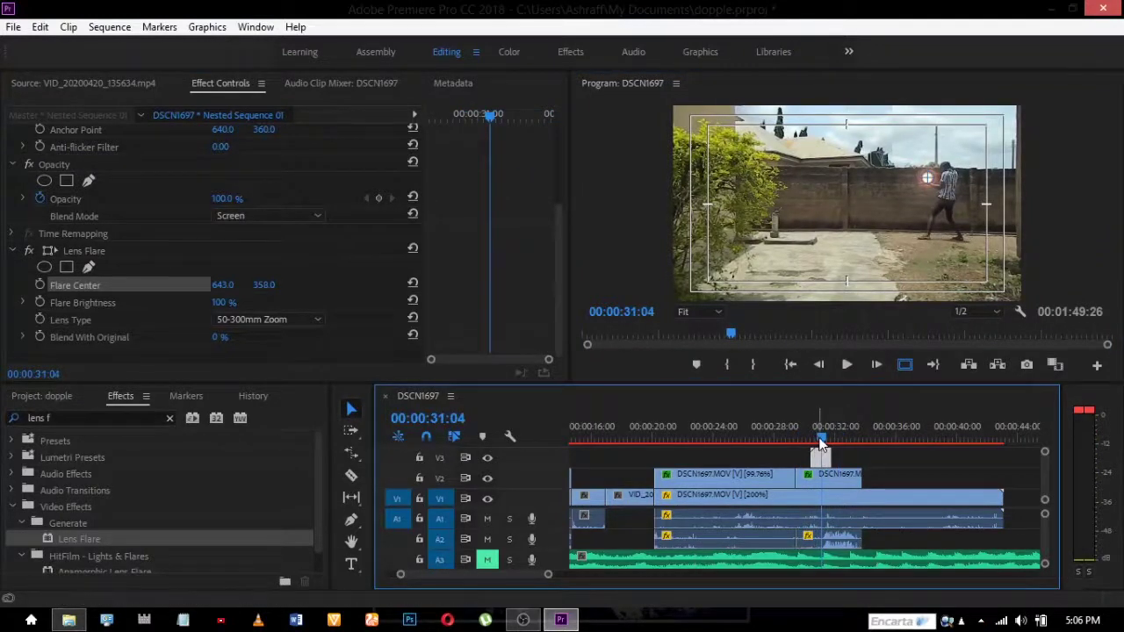
pyautogui.click(816, 445)
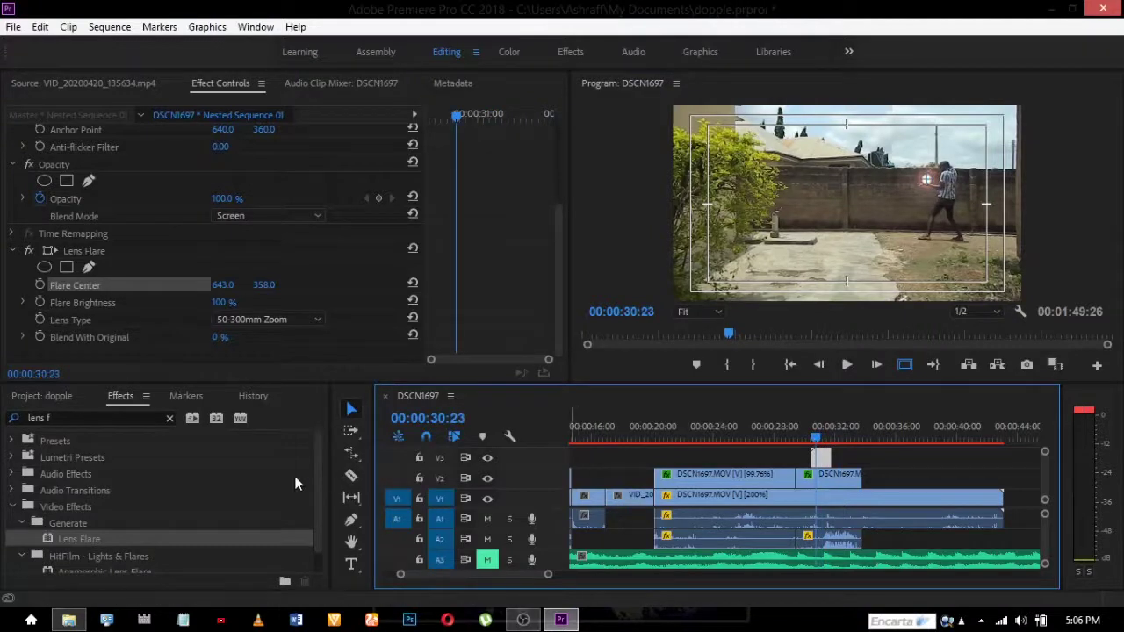
pyautogui.click(93, 415)
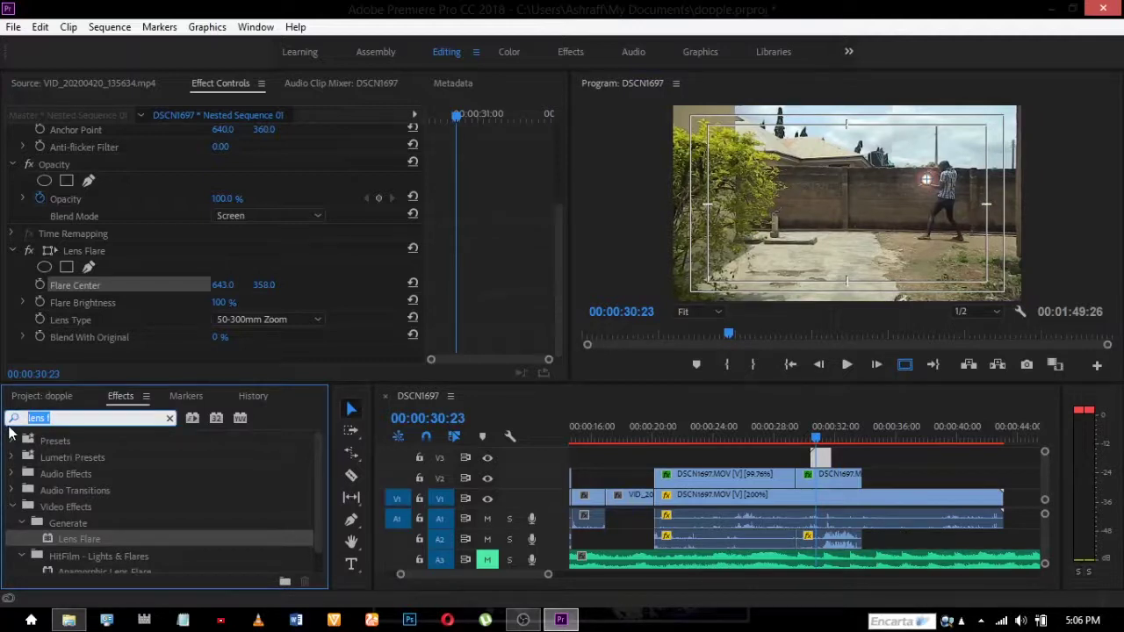
# Search 'blur' and apply Directional Blur to the Nested Sequence 01 clip
pyautogui.write('bl')
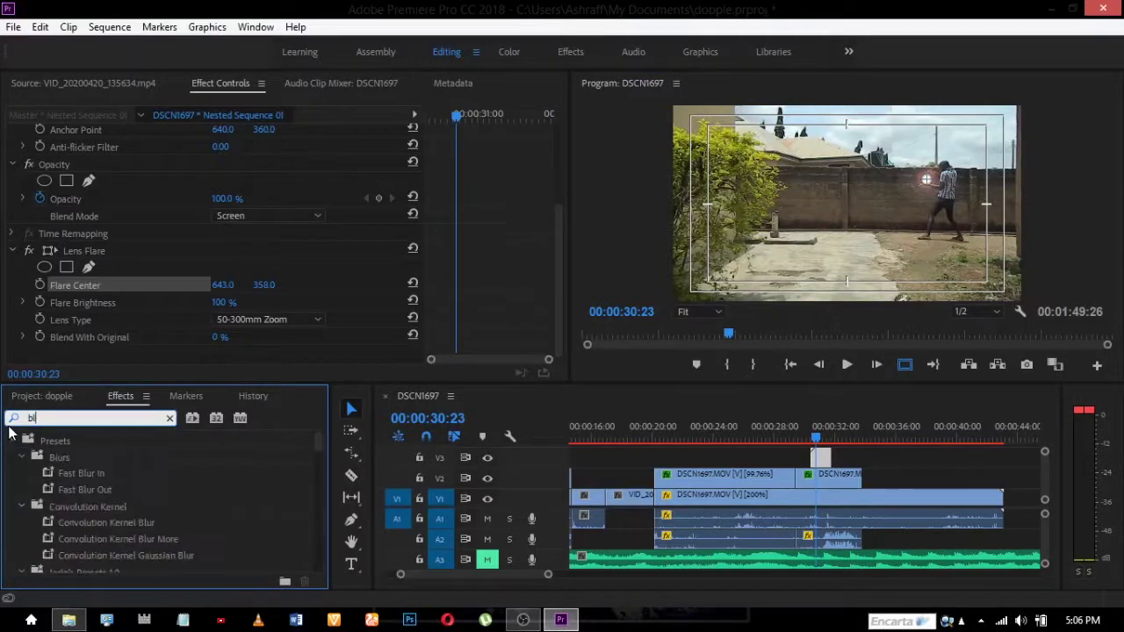
pyautogui.write('ur')
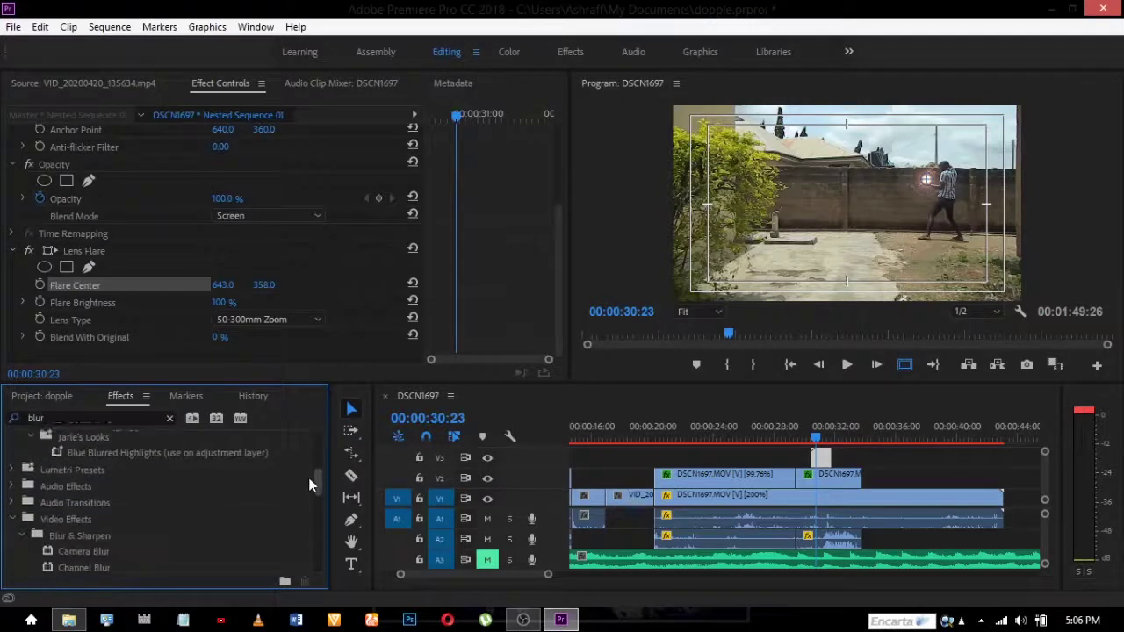
pyautogui.scroll(-2, 309, 496)
pyautogui.scroll(-4, 309, 496)
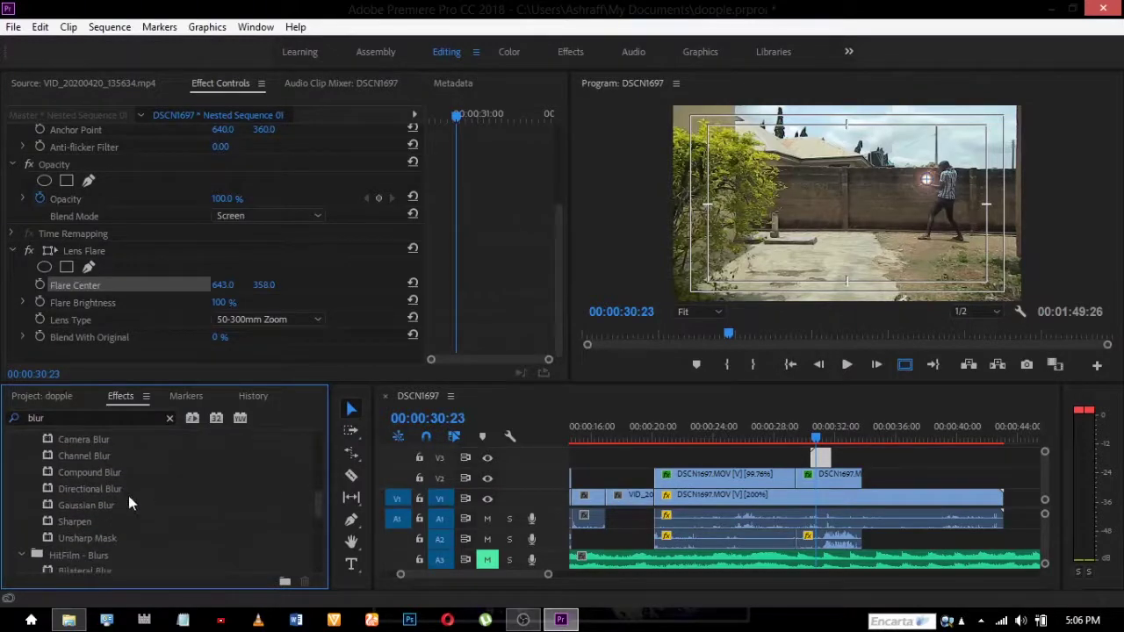
pyautogui.click(102, 490)
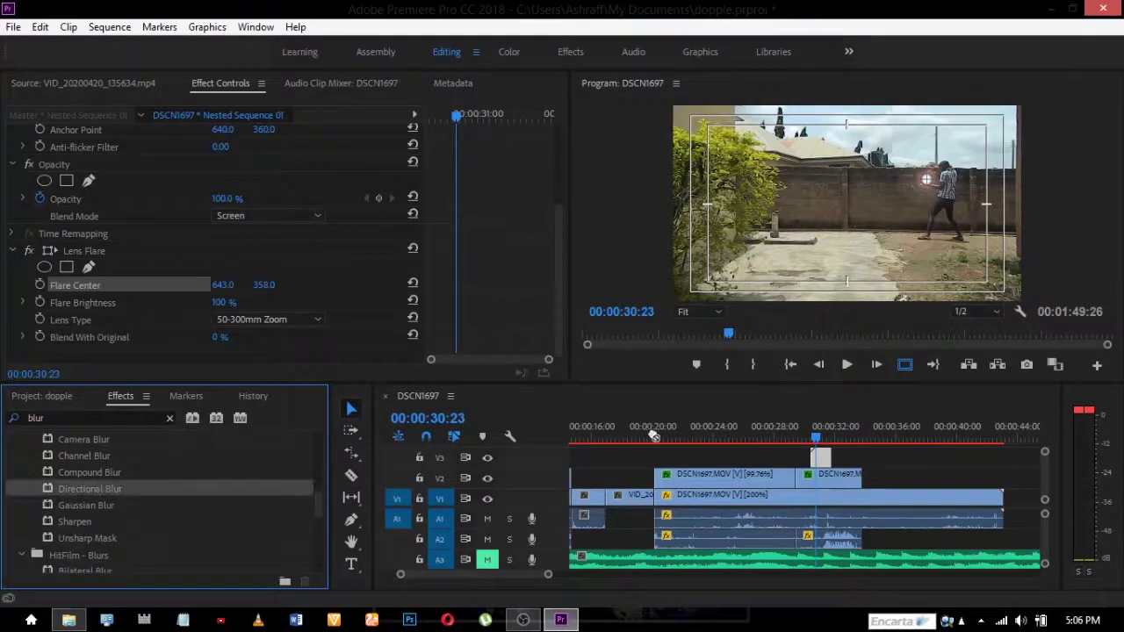
pyautogui.moveTo(817, 443); pyautogui.dragTo(820, 459)
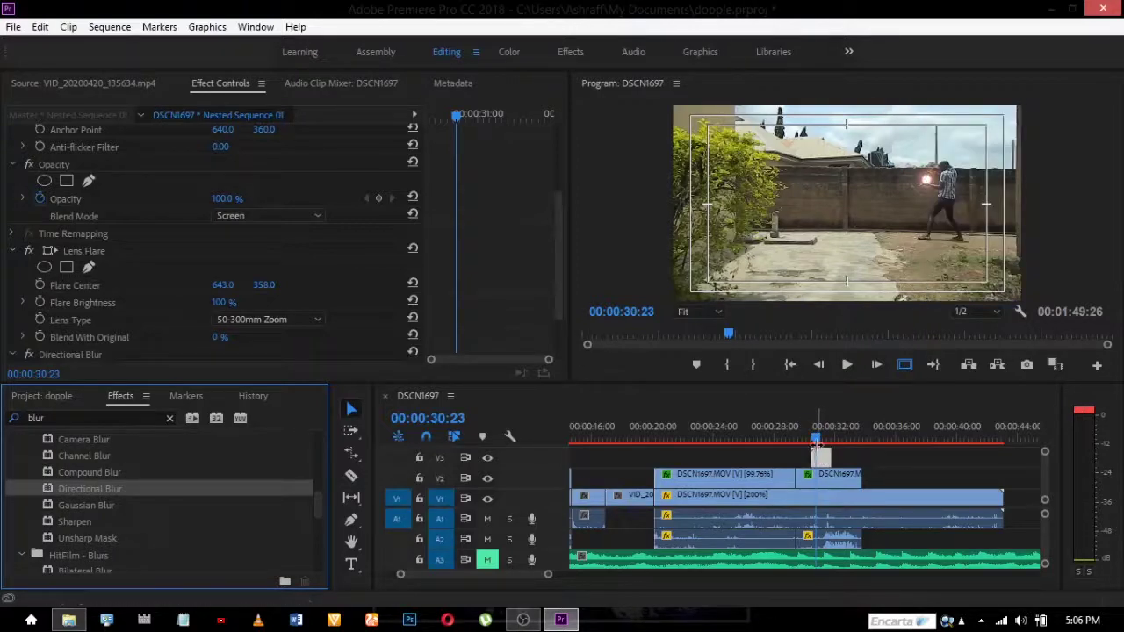
pyautogui.moveTo(557, 276); pyautogui.dragTo(555, 325)
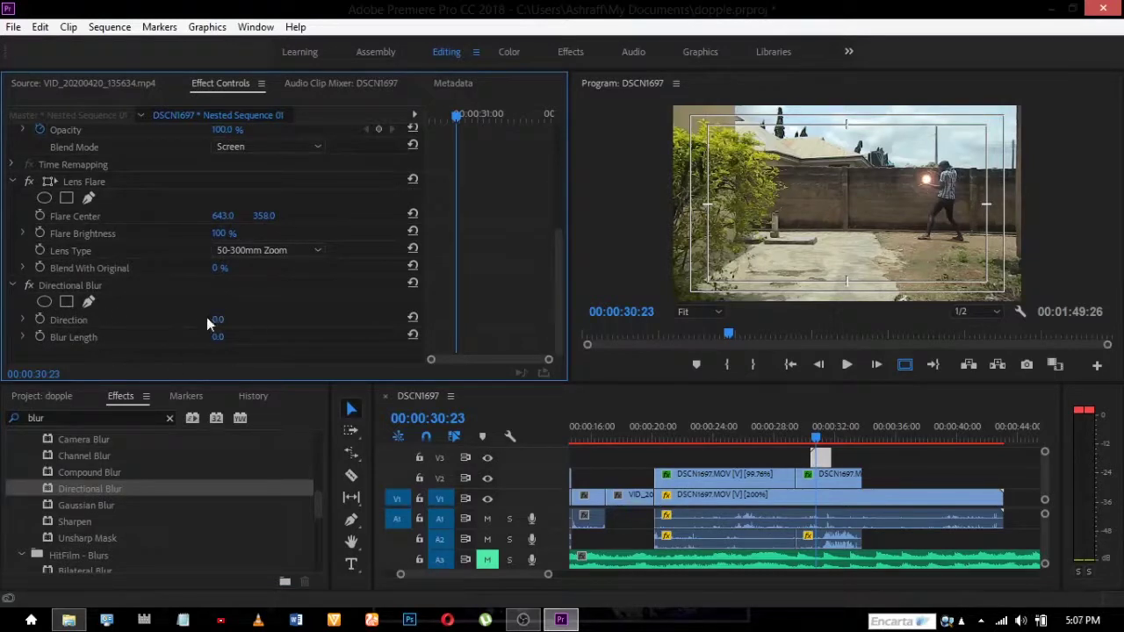
# Scrub from 00:00:30:21 through the fireball's travel and zoom the timeline in
pyautogui.click(817, 444)
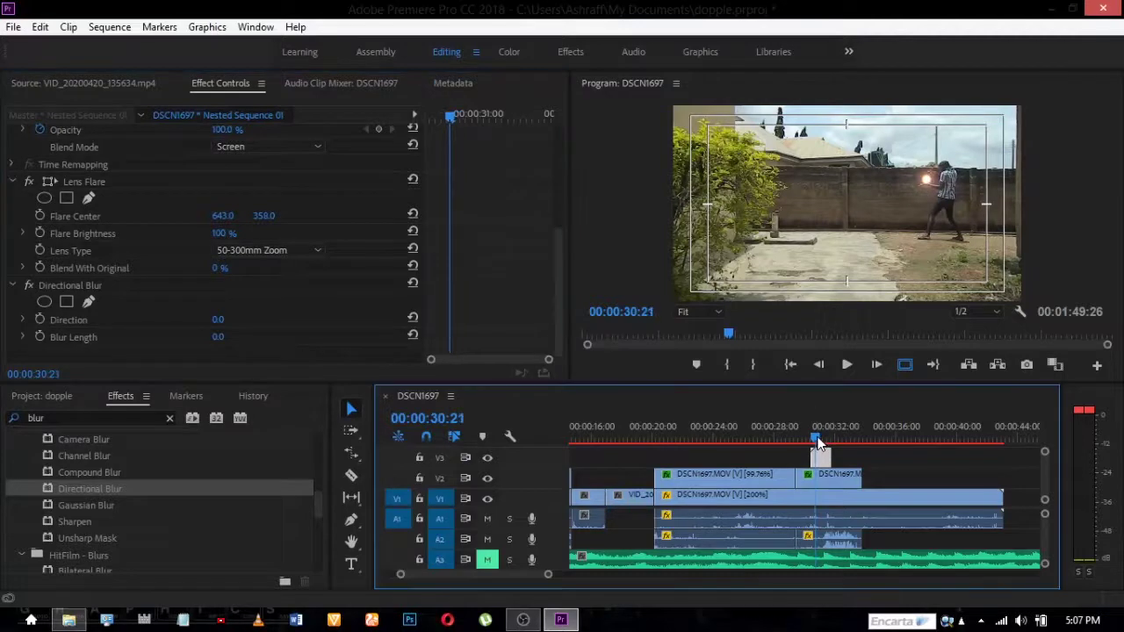
pyautogui.moveTo(817, 444); pyautogui.dragTo(835, 453)
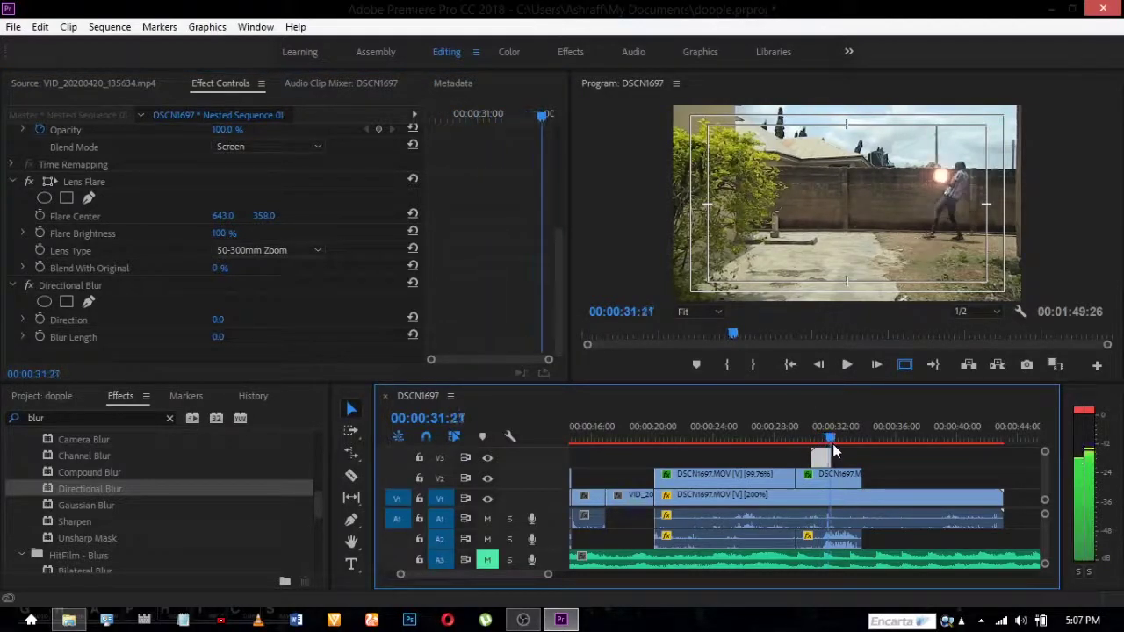
pyautogui.press('=')
pyautogui.press('=')
pyautogui.press('=')
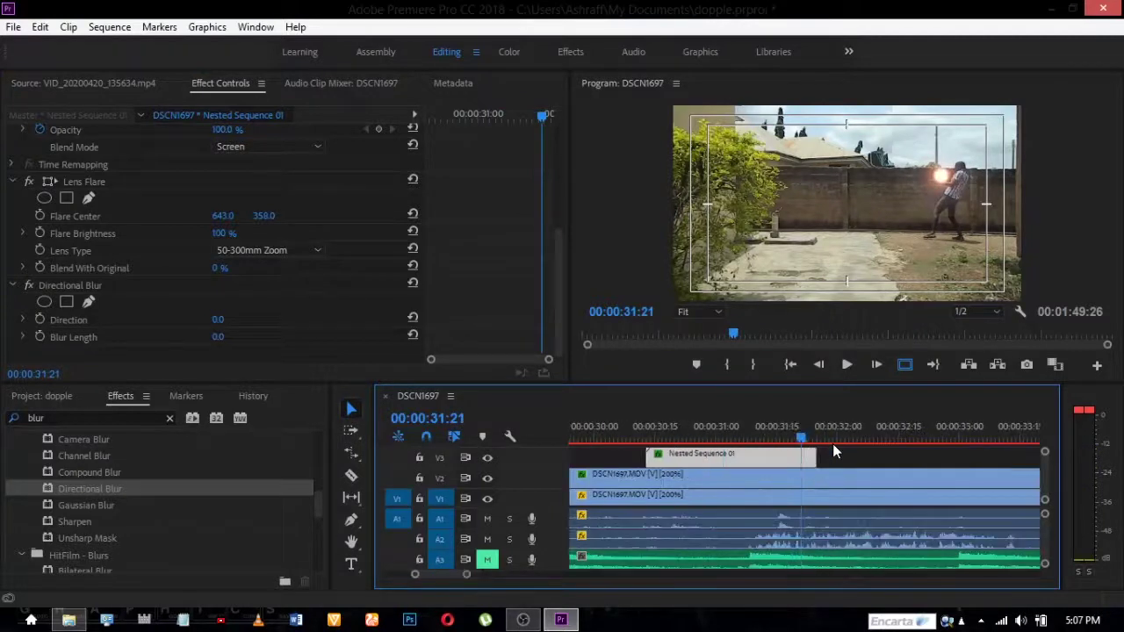
# Razor-cut Nested Sequence 01 at about 00:00:31:21 and select the first piece
pyautogui.moveTo(803, 442); pyautogui.dragTo(802, 442)
pyautogui.press('c')
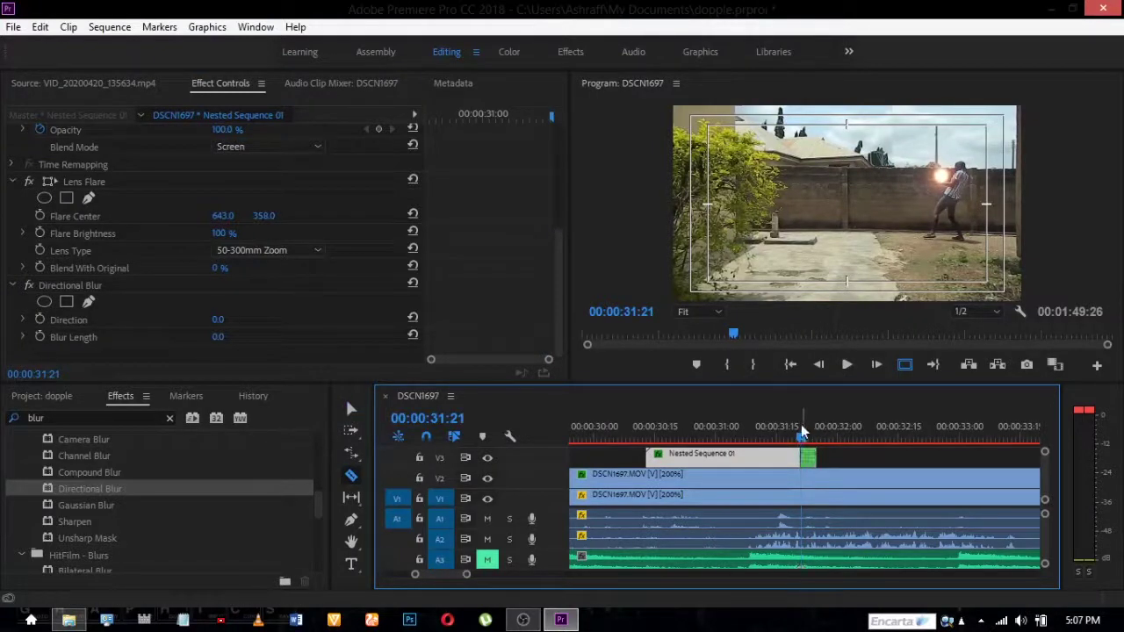
pyautogui.click(805, 442)
pyautogui.press('v')
pyautogui.click(798, 458)
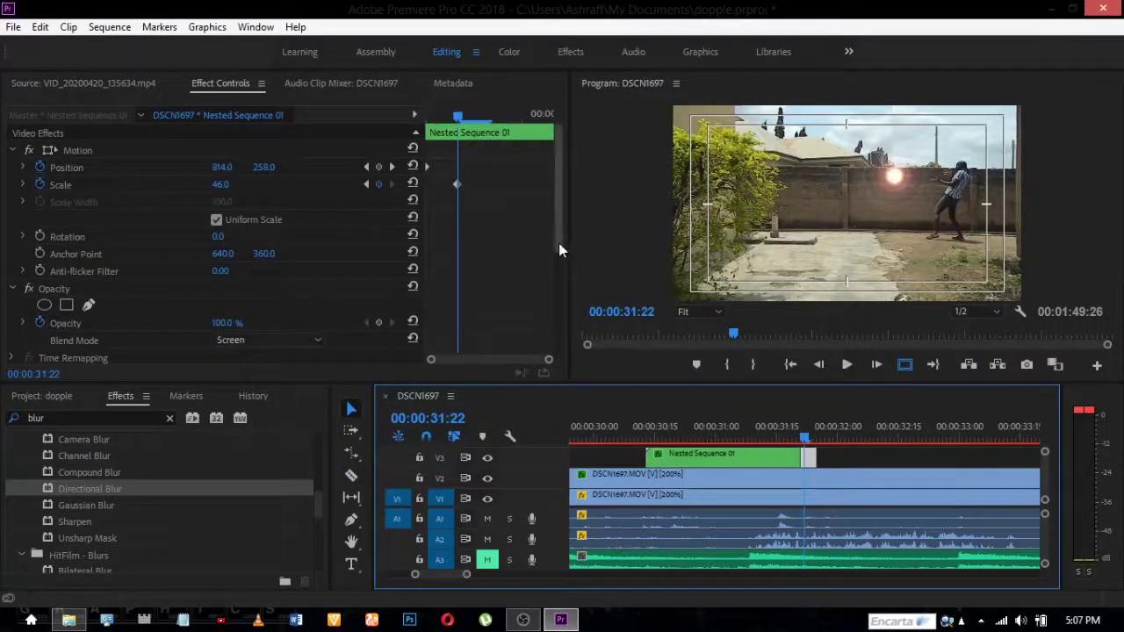
pyautogui.moveTo(558, 243); pyautogui.dragTo(557, 335)
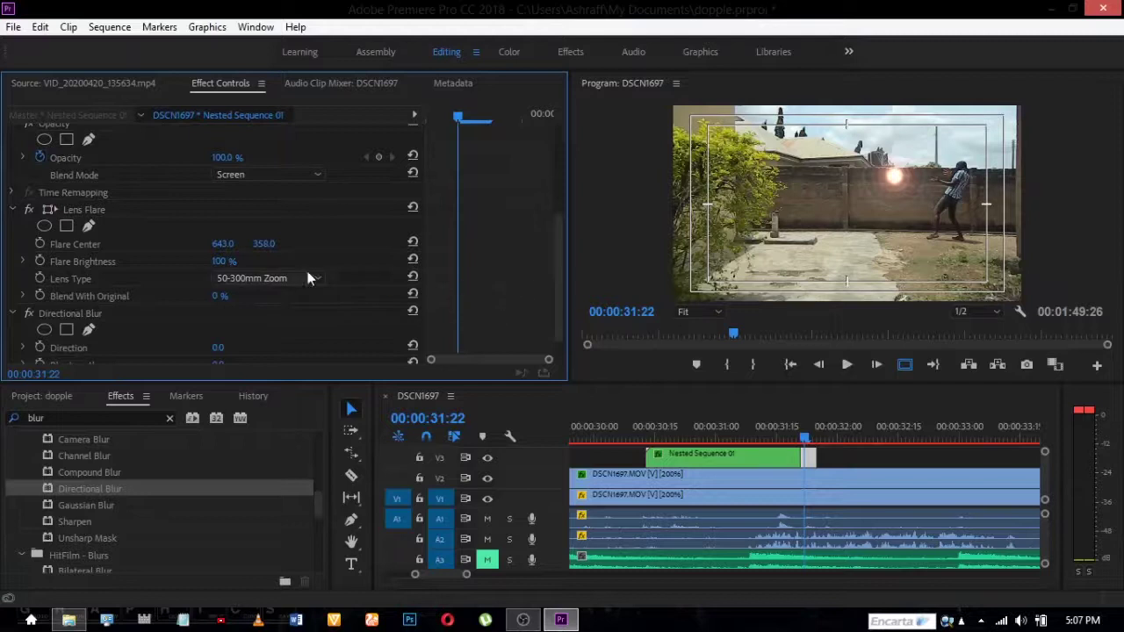
# Set Directional Blur to Direction 90° and Blur Length 78.0, then preview the blurred fireball
pyautogui.scroll(-1, 234, 333)
pyautogui.moveTo(234, 322)
pyautogui.mouseDown()
pyautogui.moveTo(222, 341)
pyautogui.moveTo(270, 341)
pyautogui.moveTo(233, 340)
pyautogui.moveTo(227, 320)
pyautogui.moveTo(264, 321)
pyautogui.moveTo(220, 320)
pyautogui.mouseUp()
pyautogui.click(789, 436)
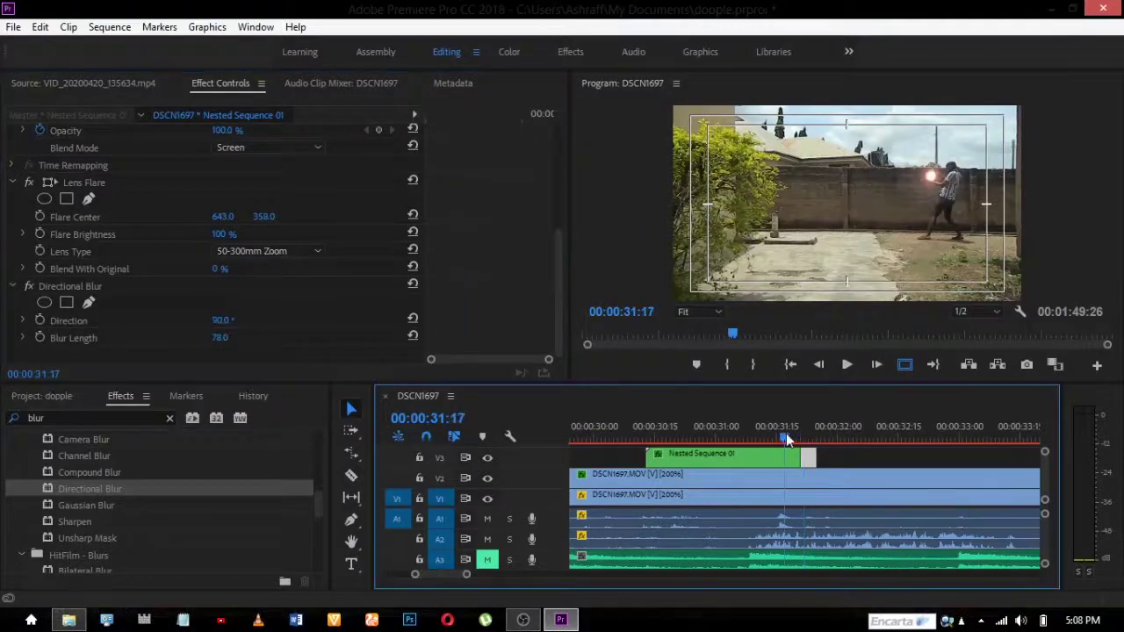
pyautogui.press('space')
pyautogui.press('space')
pyautogui.press('space')
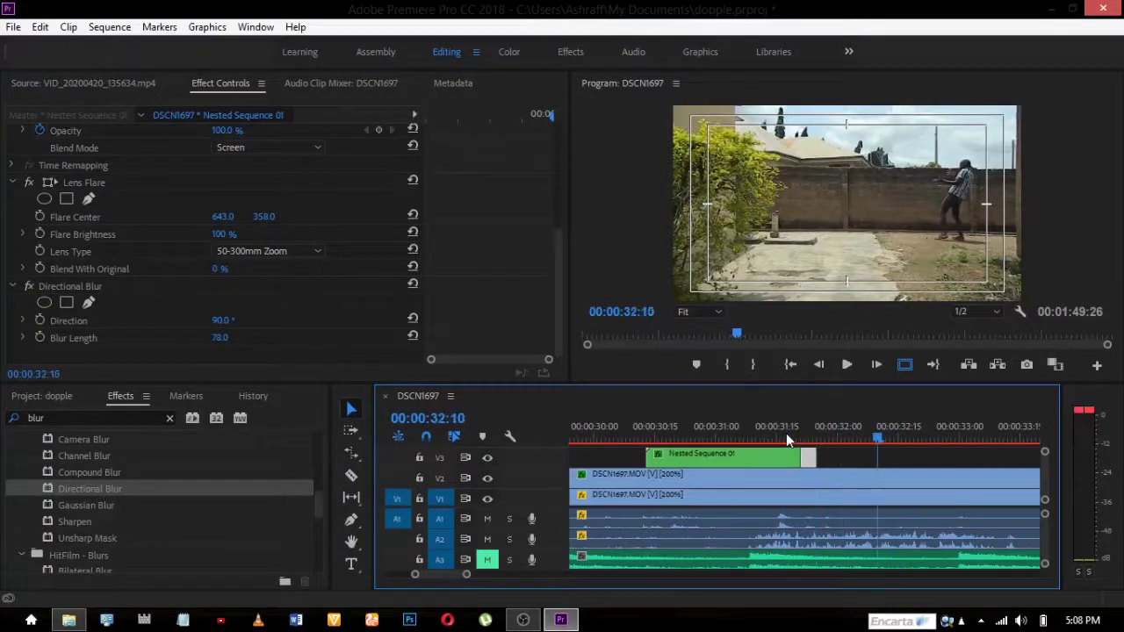
pyautogui.moveTo(786, 433)
pyautogui.mouseDown()
pyautogui.moveTo(758, 435)
pyautogui.moveTo(775, 437)
pyautogui.mouseUp()
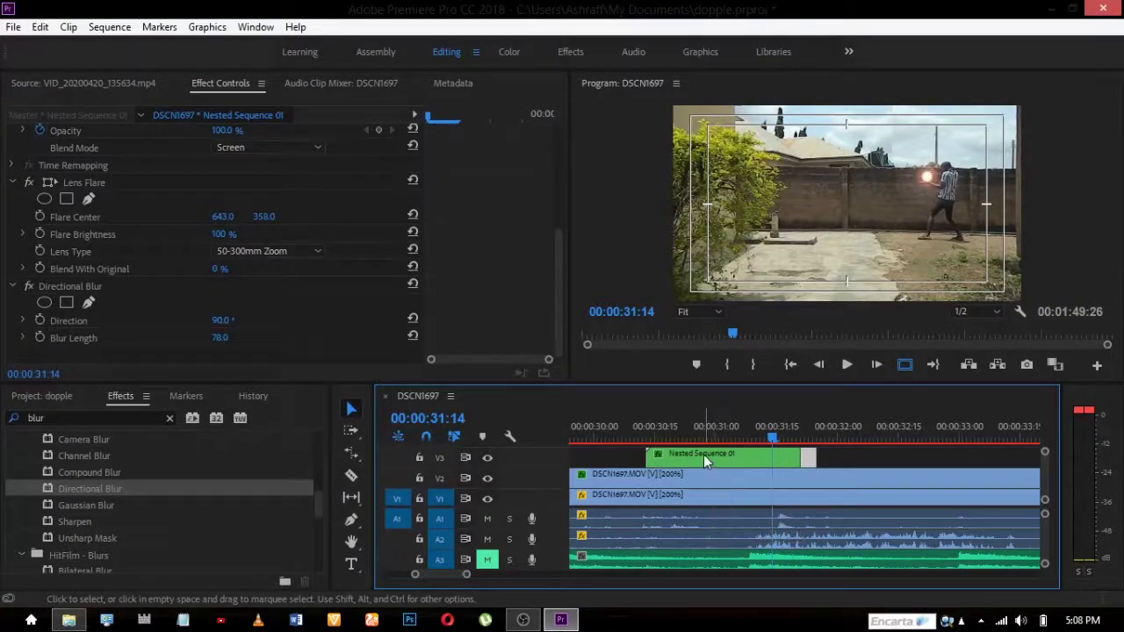
# Open Nested Sequence 01 to view fireball.gif stacked over Black Video
pyautogui.doubleClick(750, 454)
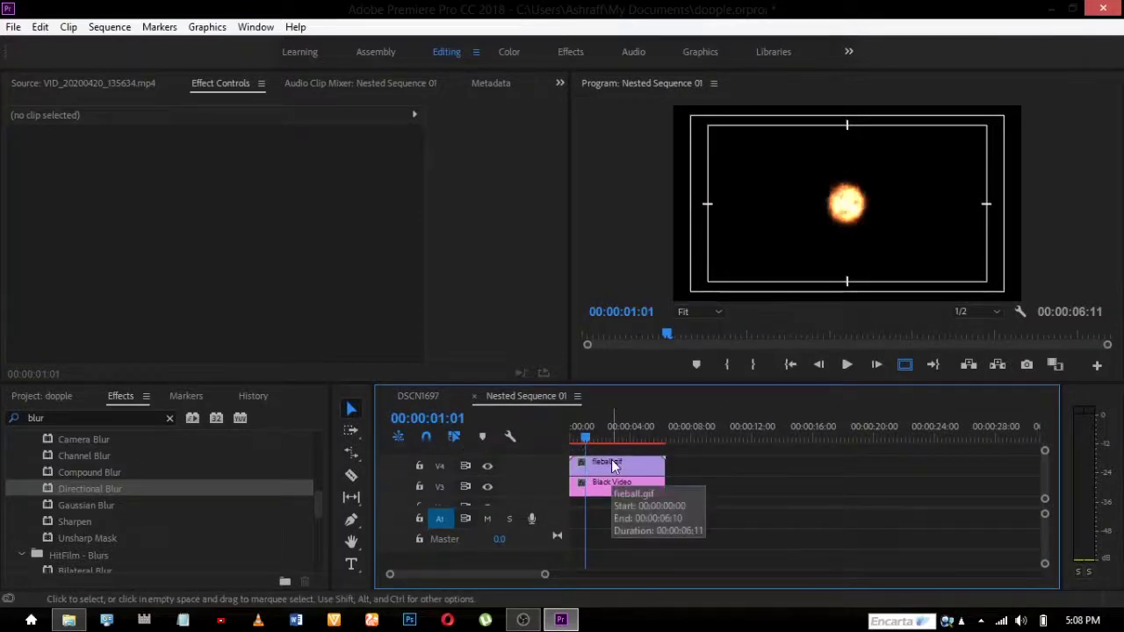
# Return to DSCN1697, scrub from 00:00:31:16 along the fireball's path, and enlarge the timeline
pyautogui.click(424, 394)
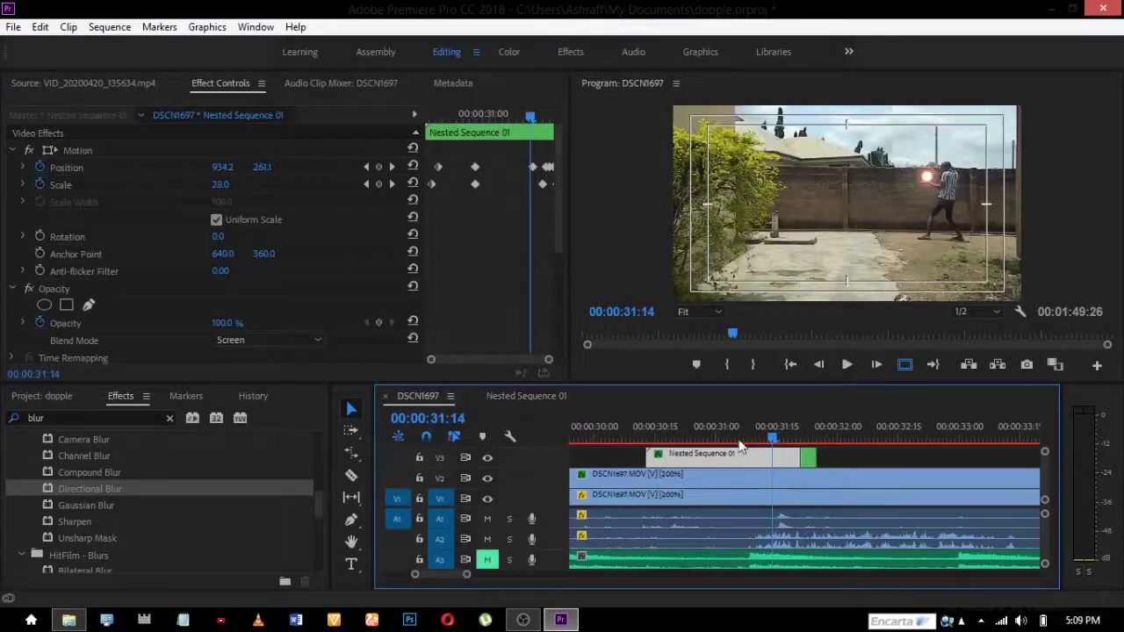
pyautogui.click(780, 440)
pyautogui.moveTo(782, 441)
pyautogui.mouseDown()
pyautogui.moveTo(820, 444)
pyautogui.moveTo(768, 448)
pyautogui.moveTo(826, 451)
pyautogui.moveTo(793, 447)
pyautogui.mouseUp()
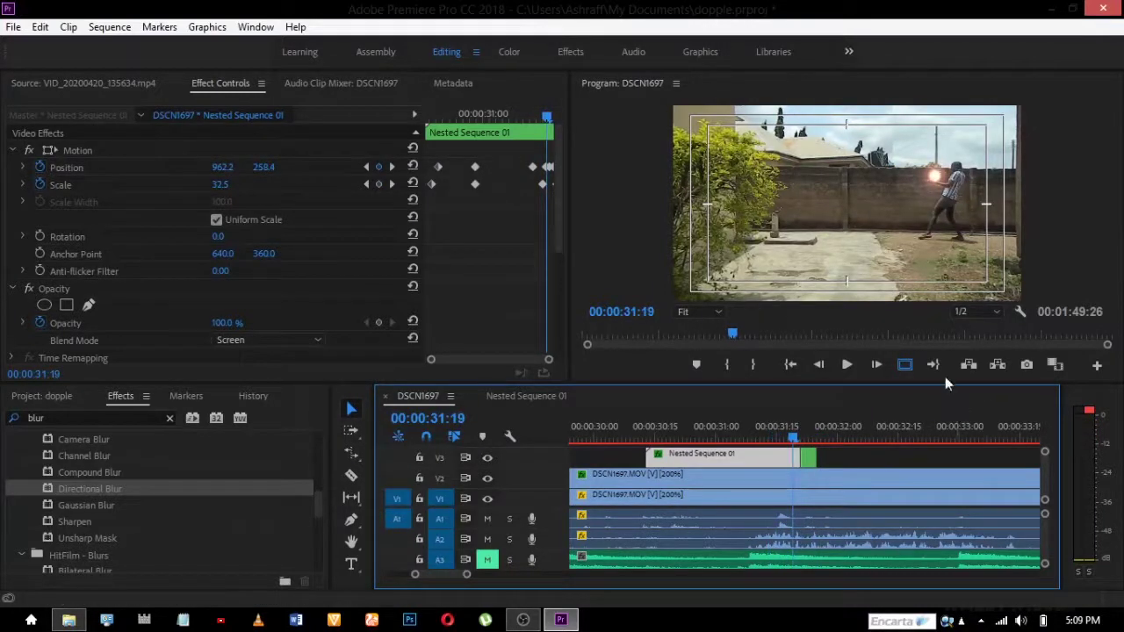
pyautogui.moveTo(947, 384); pyautogui.dragTo(928, 320)
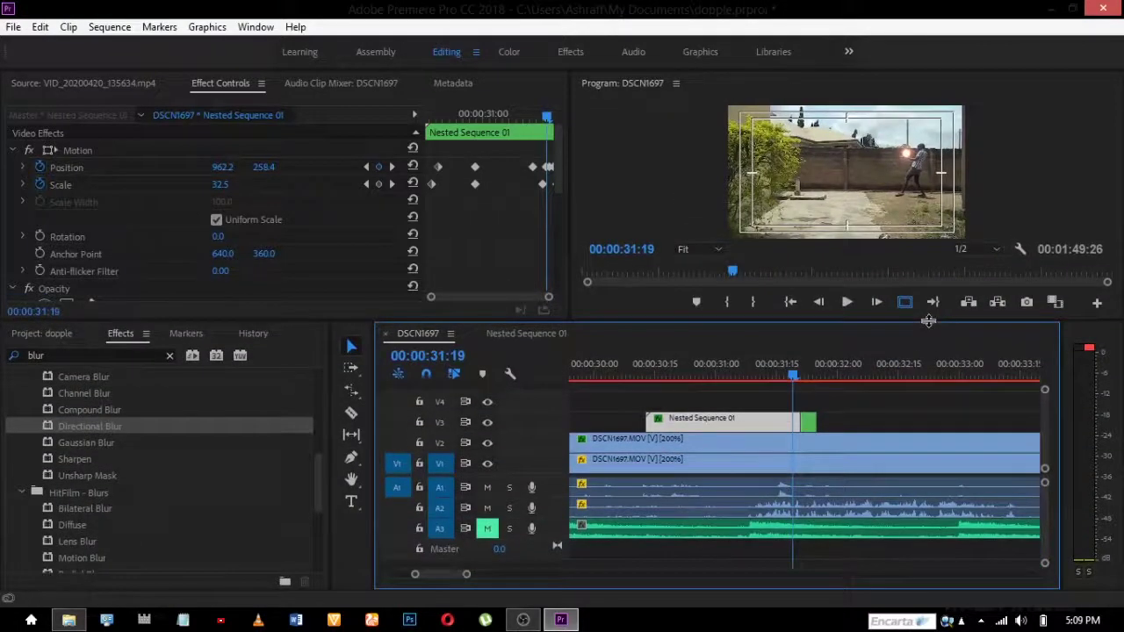
pyautogui.press('-')
pyautogui.press('-')
pyautogui.press('-')
pyautogui.press('-')
pyautogui.click(773, 378)
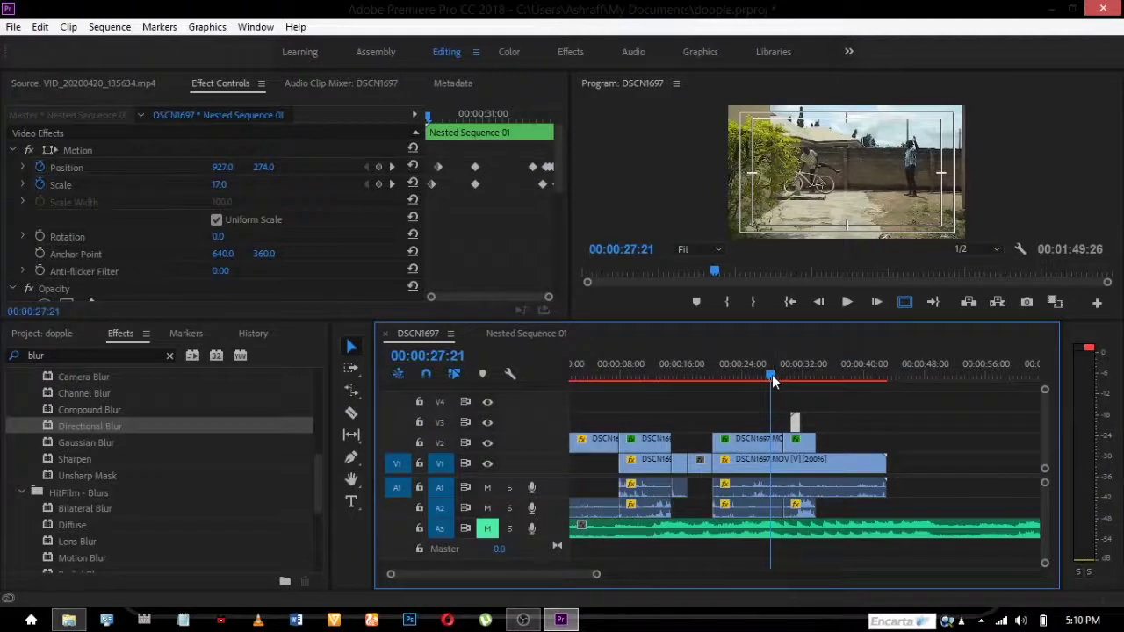
pyautogui.moveTo(773, 375); pyautogui.dragTo(765, 379)
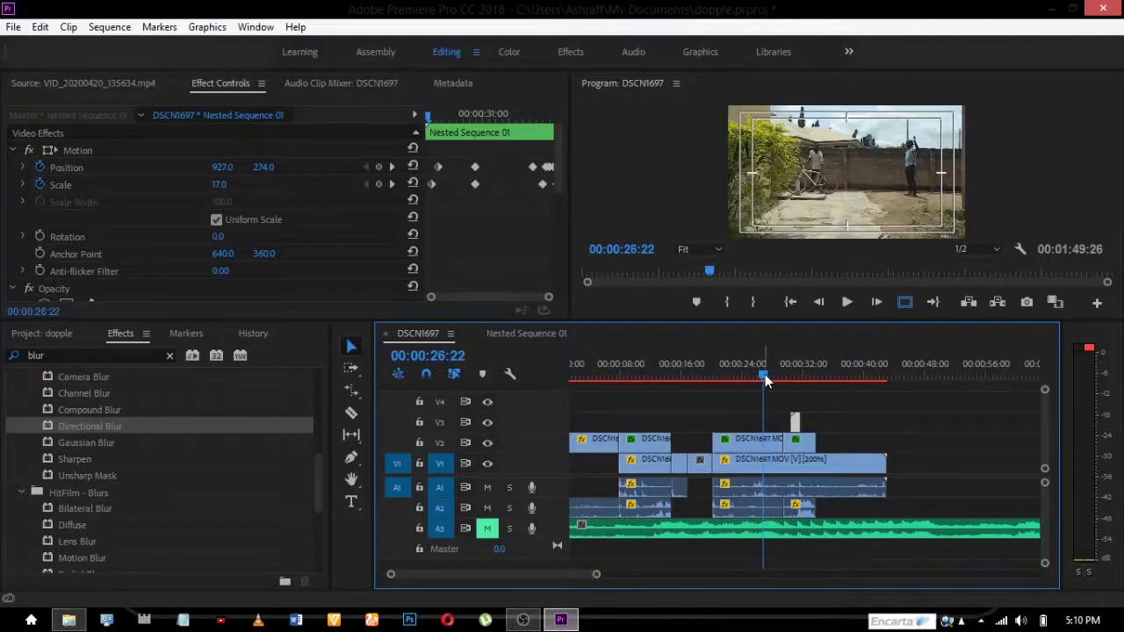
pyautogui.click(757, 446)
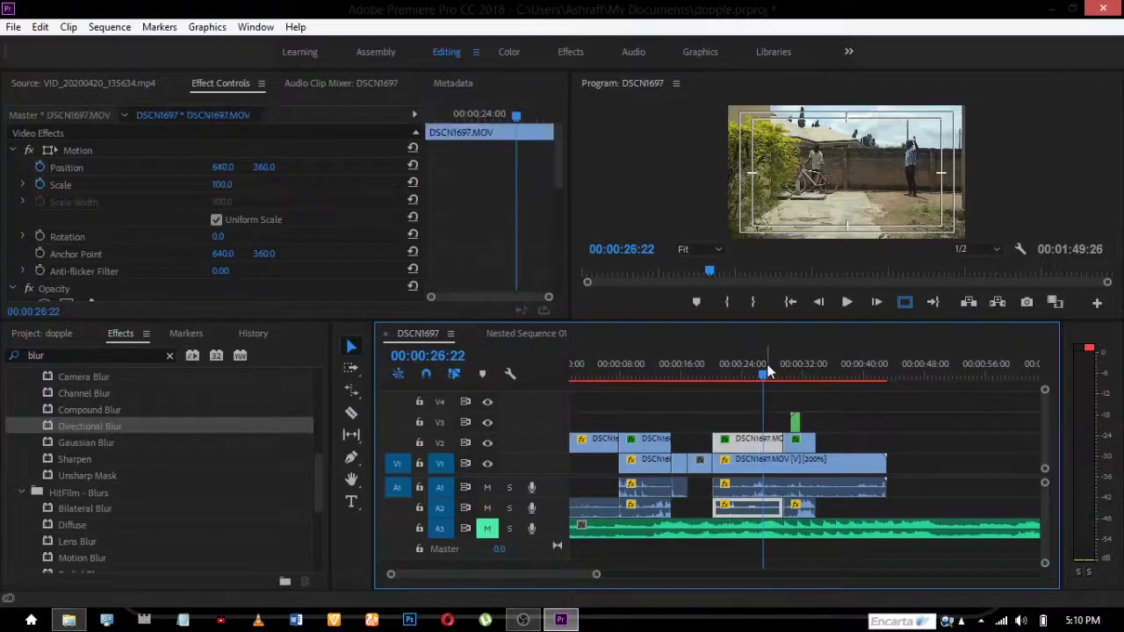
pyautogui.moveTo(764, 376); pyautogui.dragTo(747, 378)
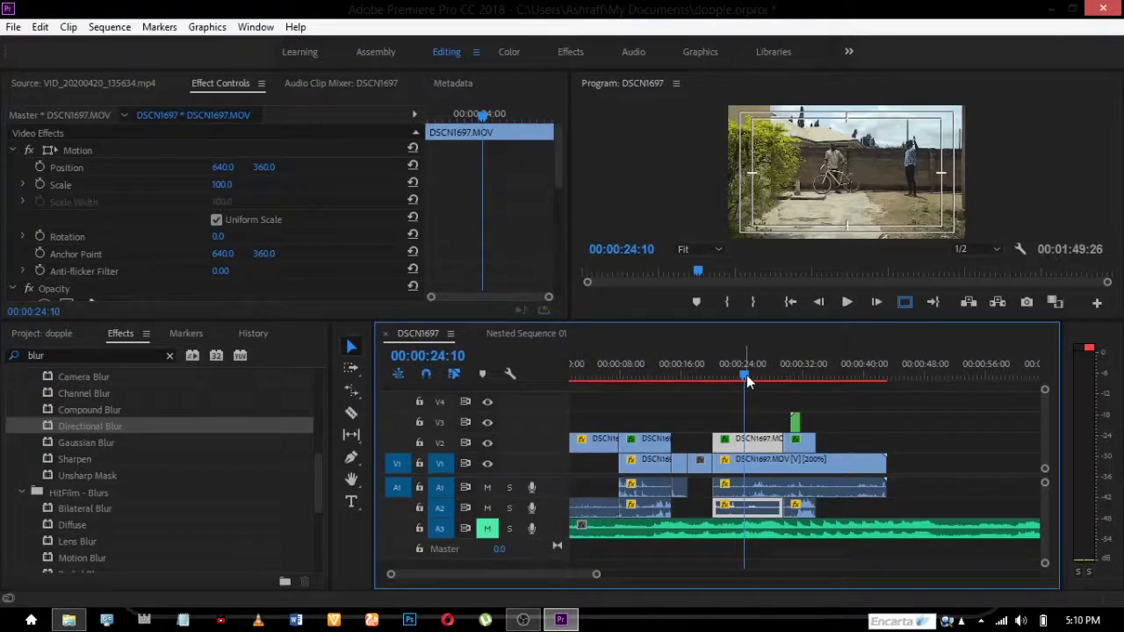
pyautogui.moveTo(747, 381)
pyautogui.mouseDown()
pyautogui.moveTo(701, 395)
pyautogui.moveTo(743, 395)
pyautogui.mouseUp()
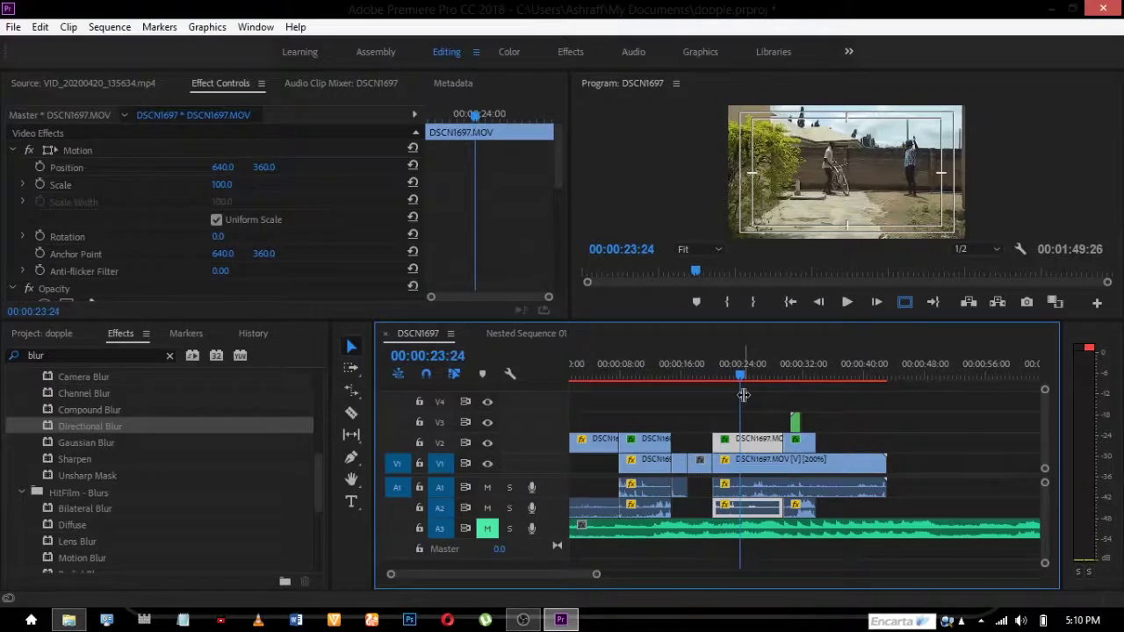